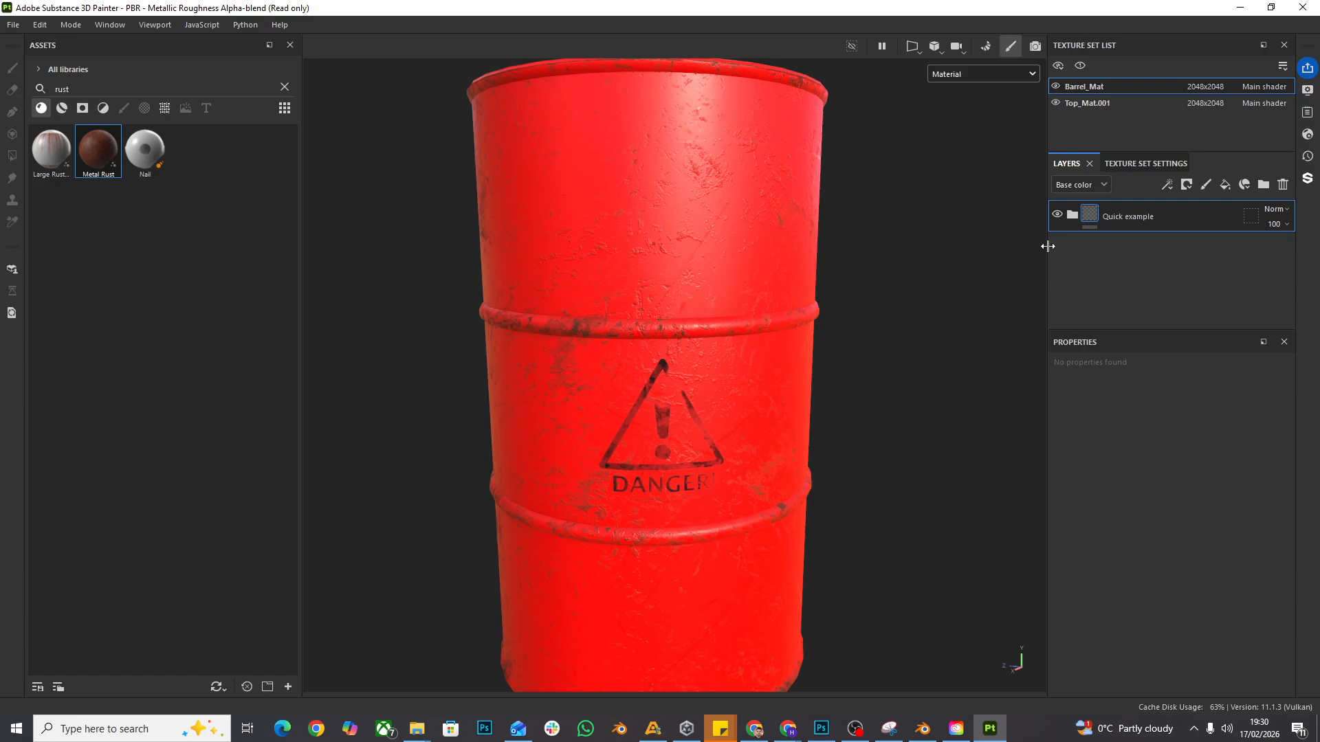
Step: Hide the Quick example layer folder and clear the rust search from the assets
click(1058, 214)
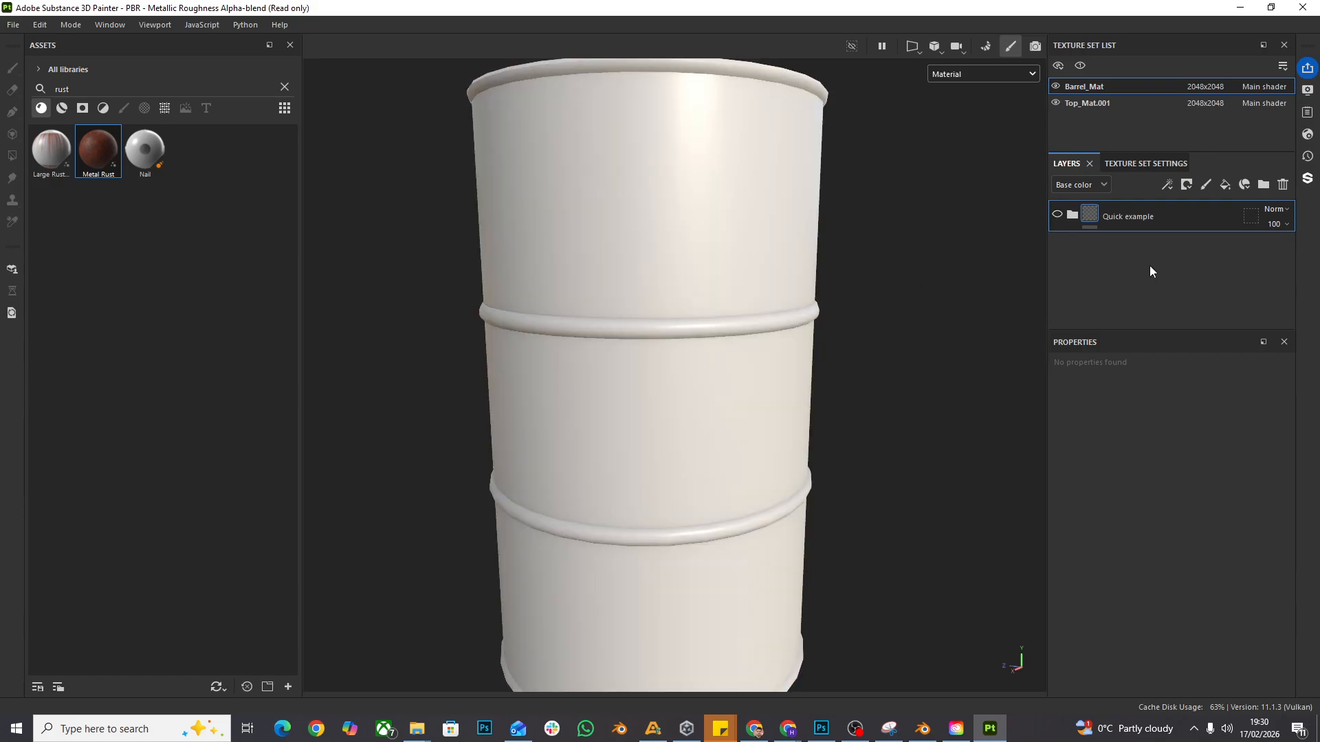
scroll(897, 297, down, 2)
alt+drag(863, 290, 811, 277)
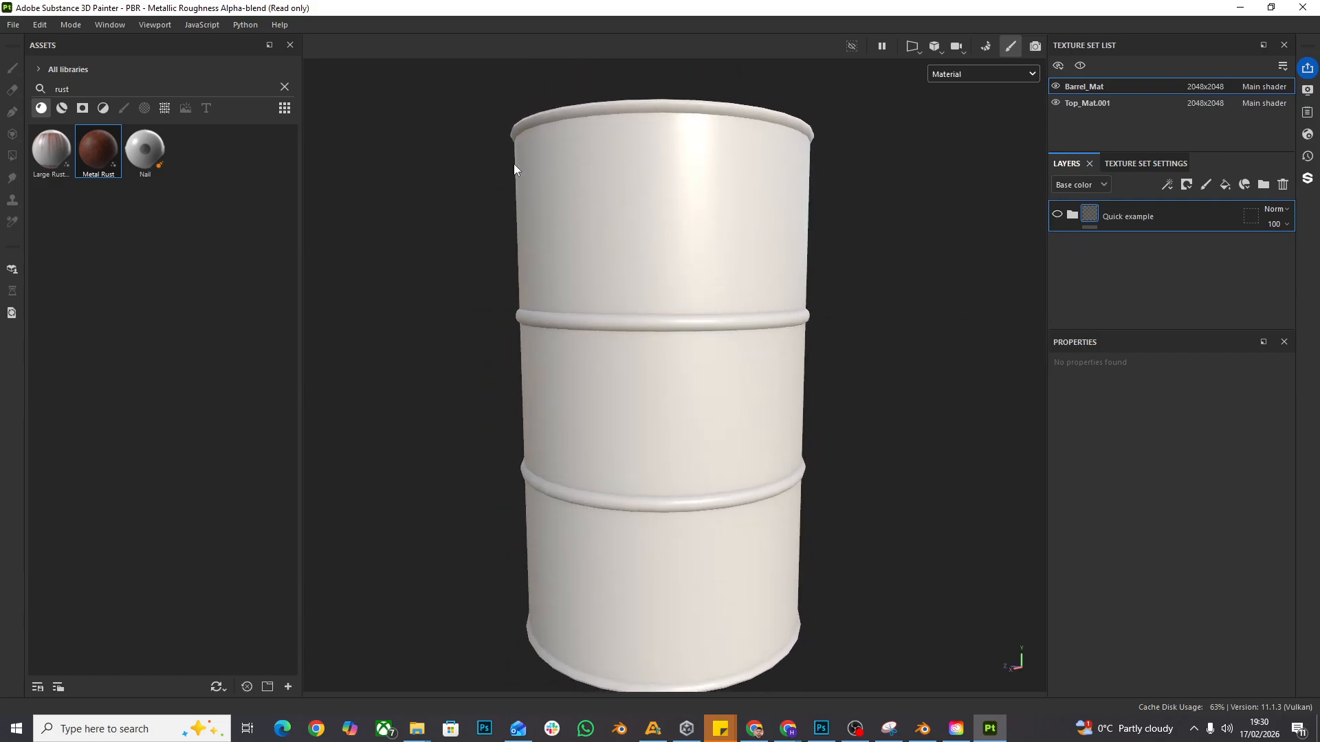
click(284, 88)
scroll(863, 321, up, 3)
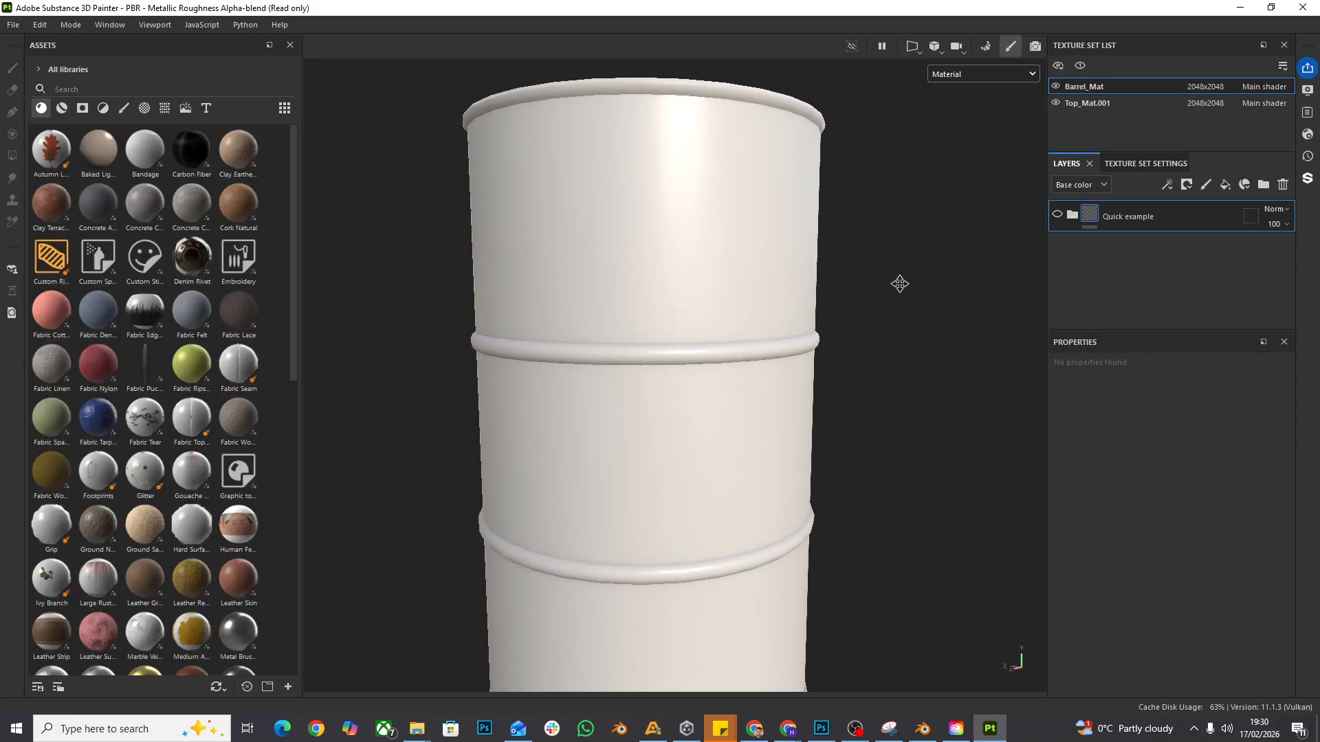
alt+middle_drag(900, 284, 900, 282)
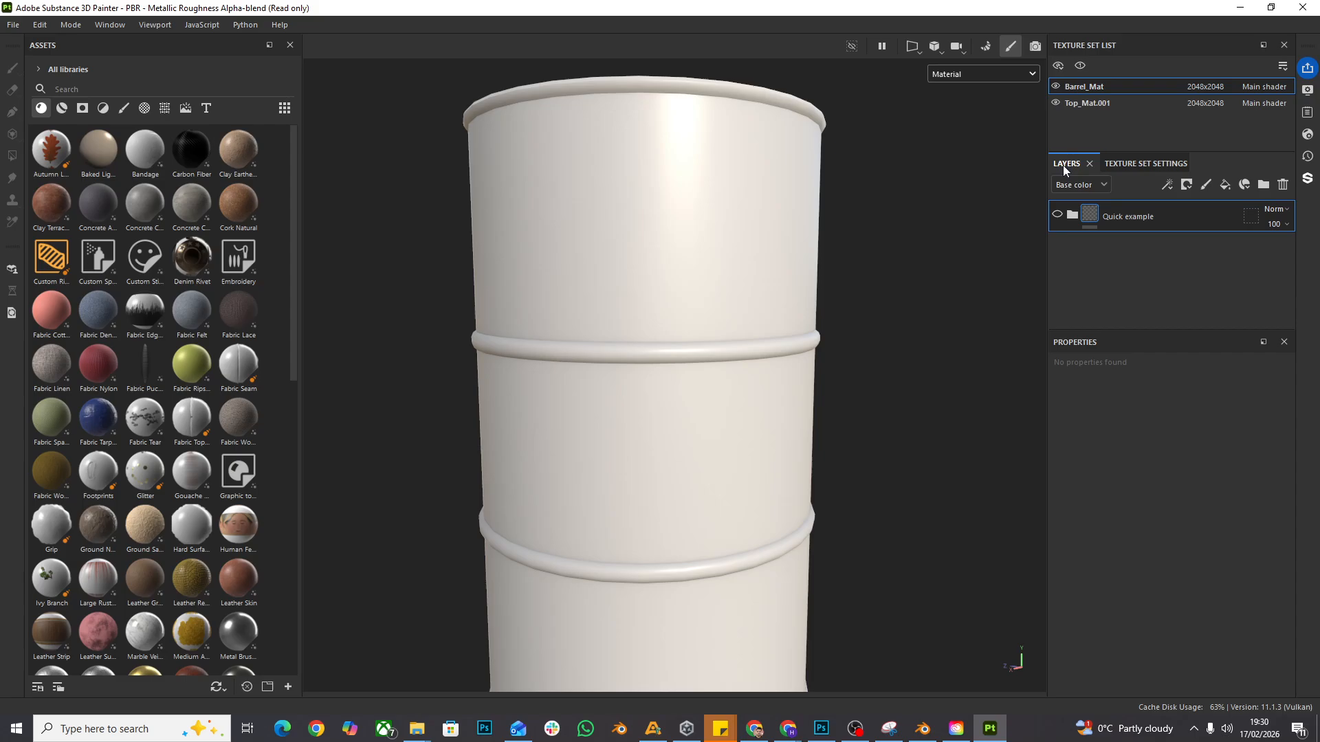
Step: Add a fill layer to Barrel_Mat with the color and roughness channels enabled
click(1226, 185)
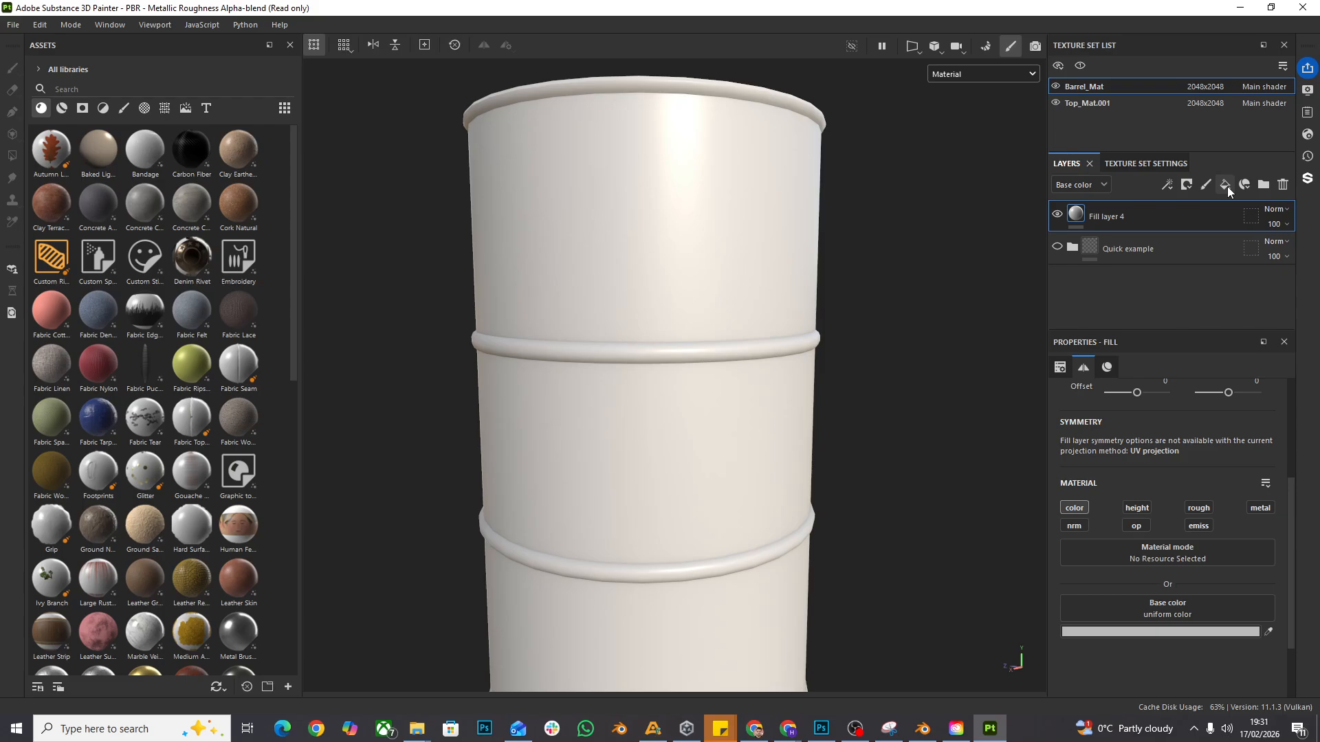
click(1074, 508)
click(1074, 507)
click(1199, 509)
scroll(1177, 547, down, 2)
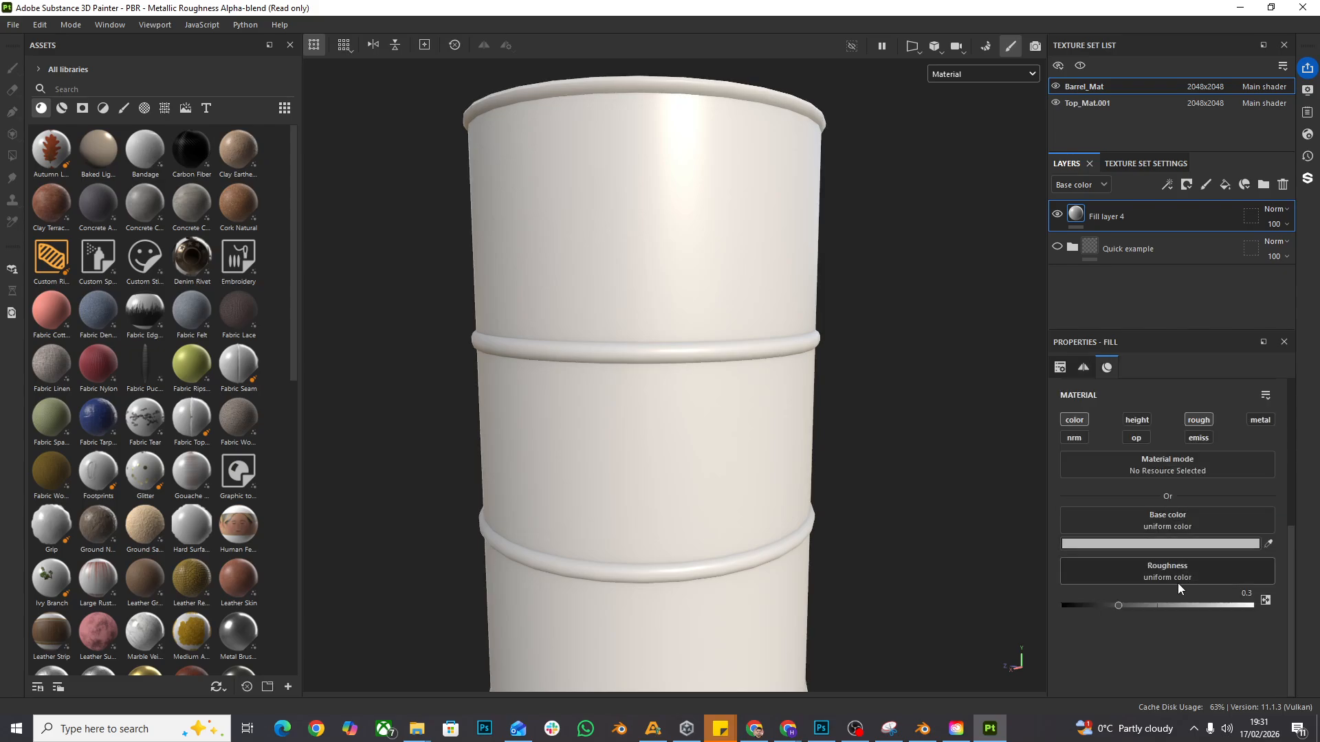
Step: Set the new fill layer's base color to dark red, A70202
click(1190, 543)
drag(1107, 396, 1153, 399)
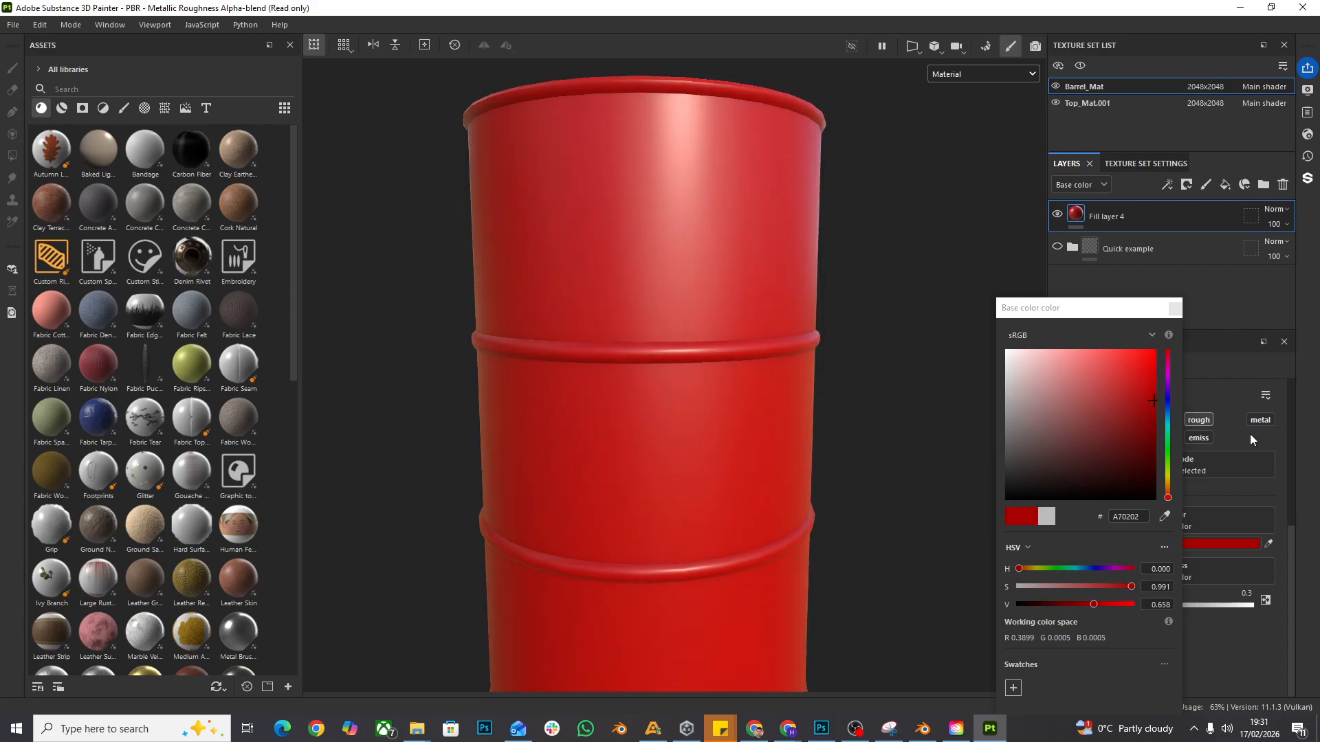
click(1175, 309)
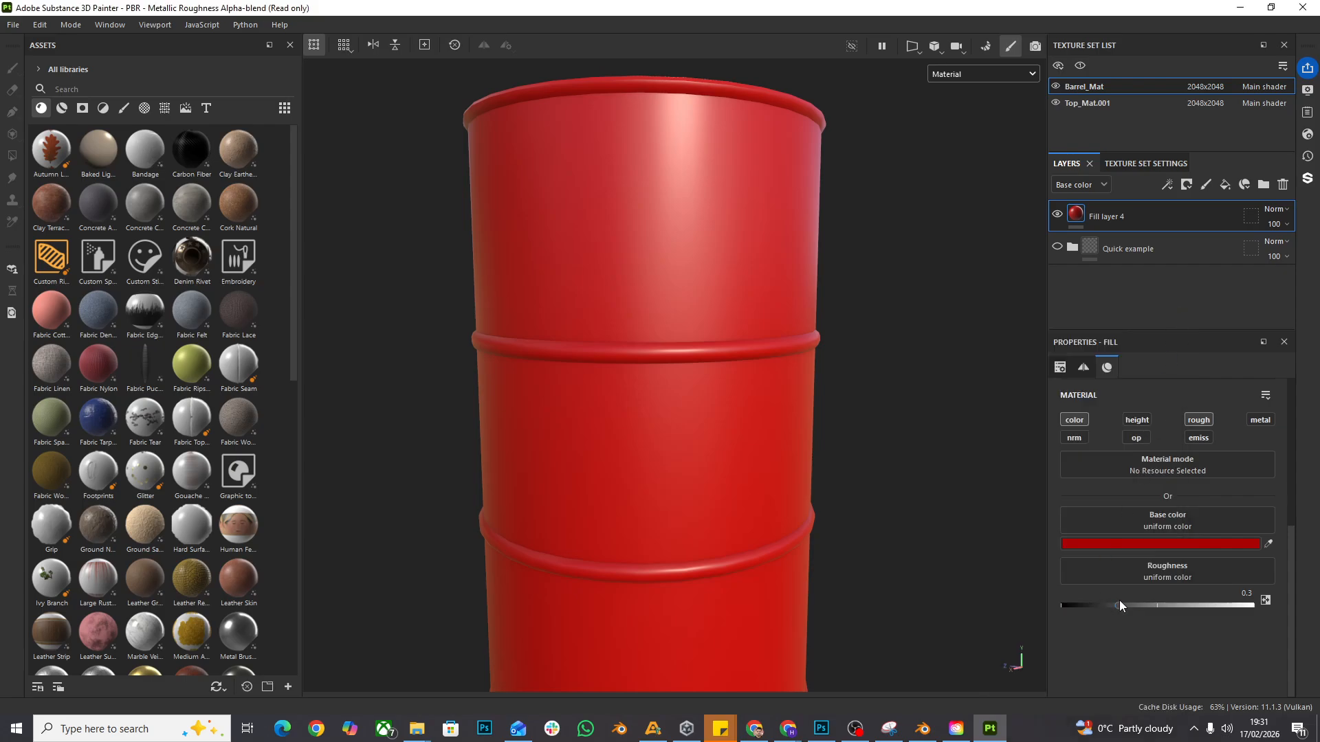
Step: Try the red fill's roughness at 1, 0, 0.1393 and 0.975 to compare matte and glossy looks
drag(1119, 605, 1251, 605)
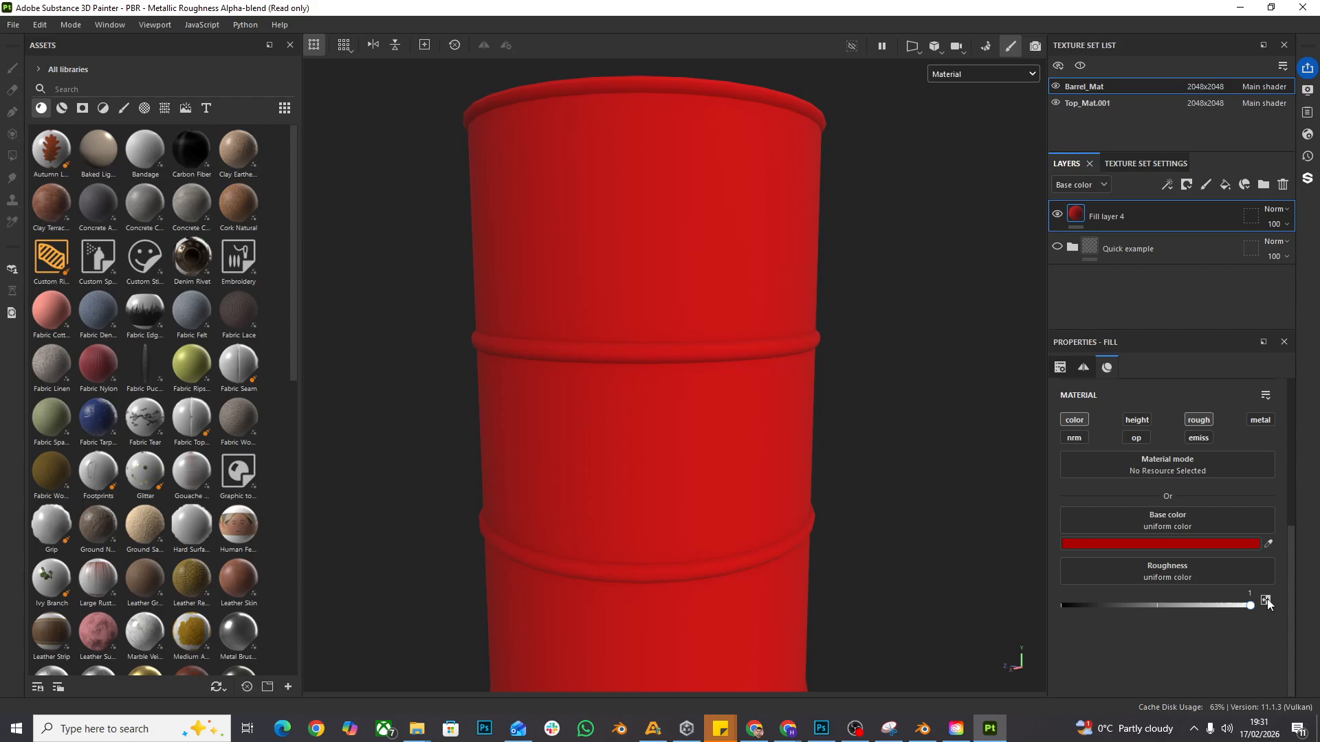
drag(1250, 605, 1041, 620)
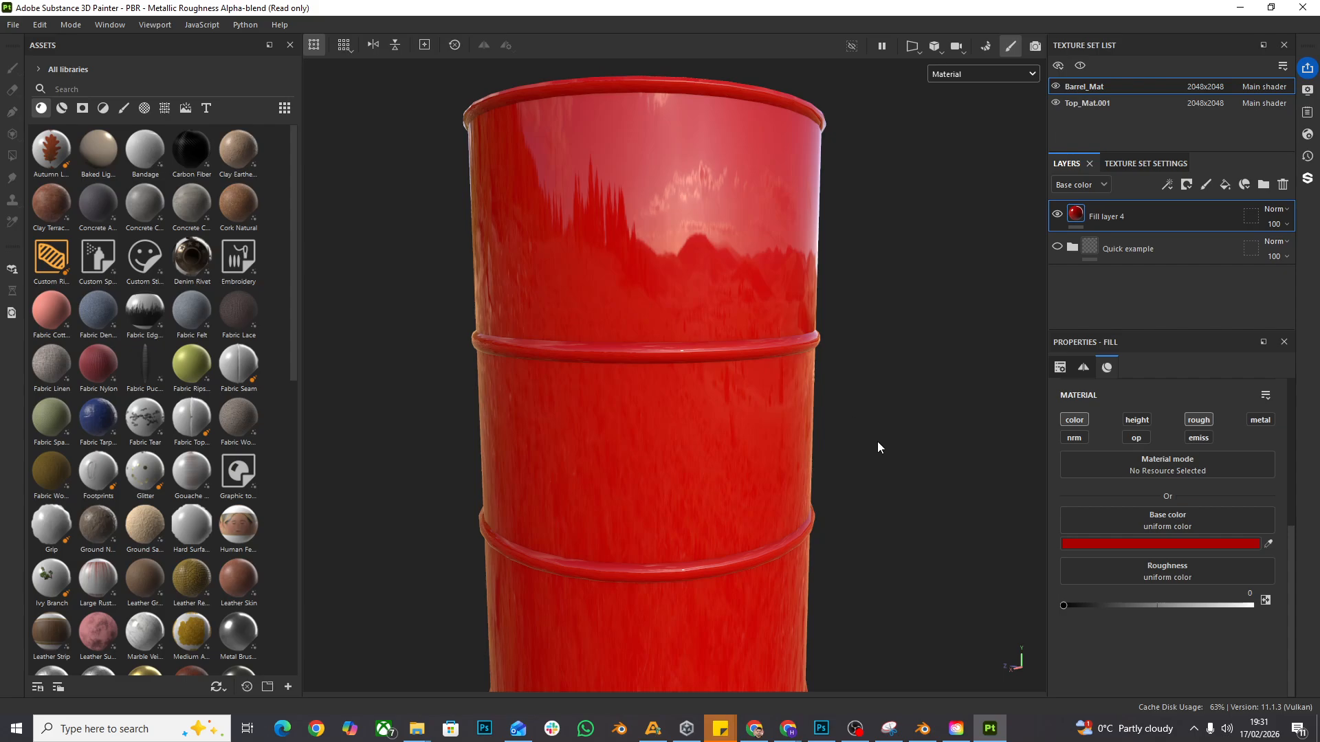
mouse_move(913, 465)
alt+mouse_down()
mouse_move(746, 413)
mouse_move(901, 454)
alt+mouse_up()
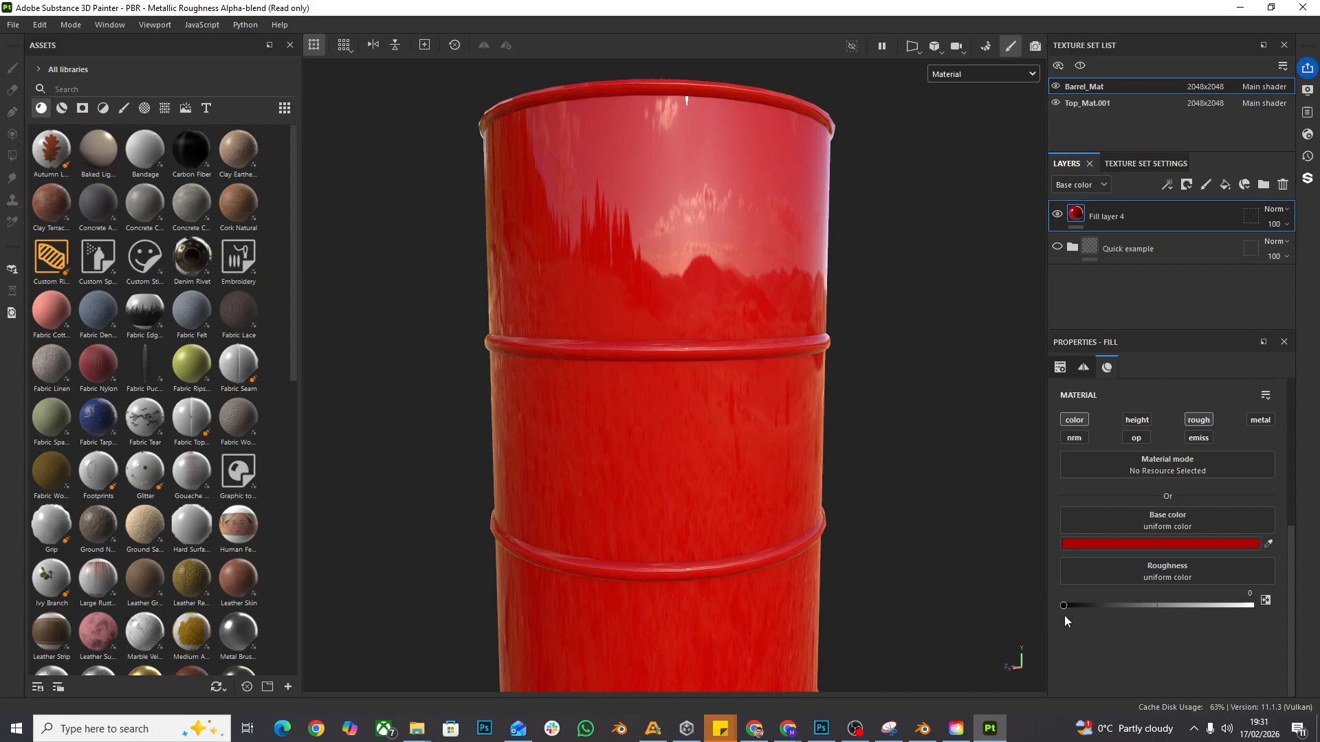
mouse_move(1065, 605)
mouse_down()
mouse_move(1096, 604)
mouse_move(1075, 600)
mouse_move(1087, 596)
mouse_up()
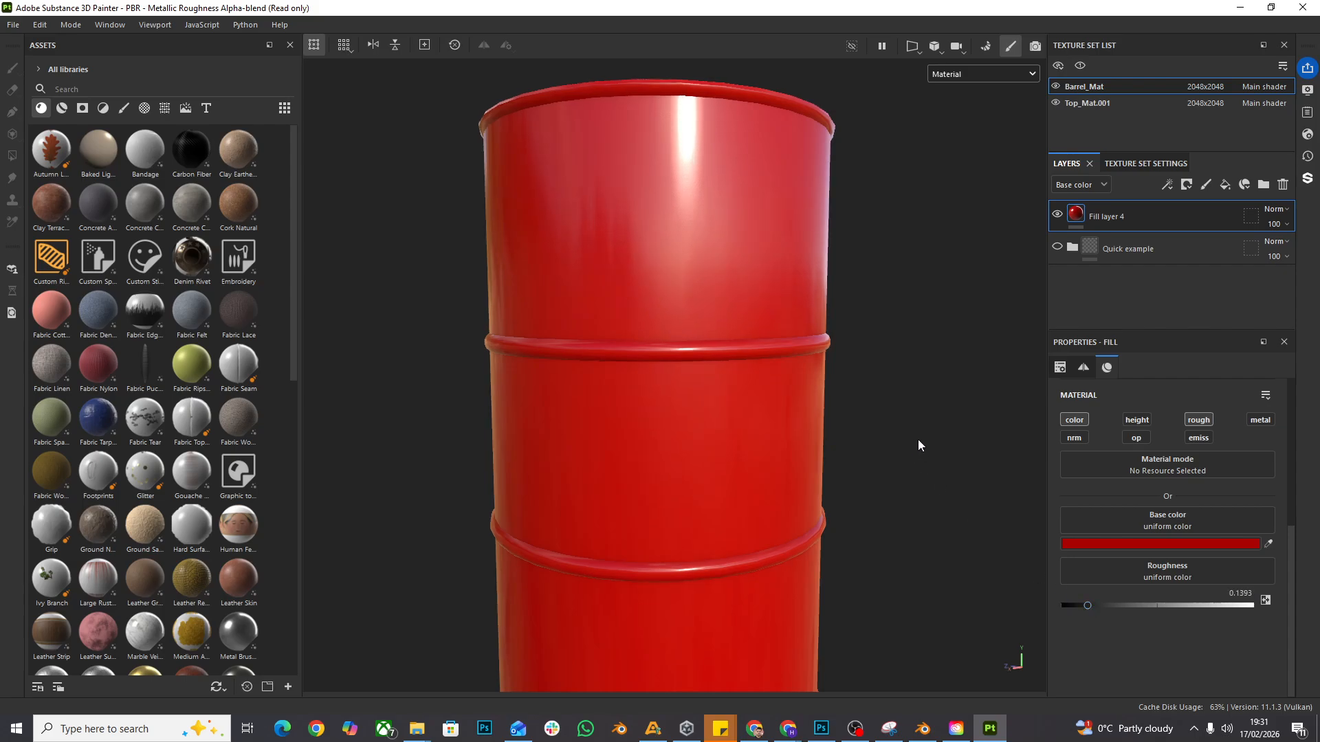
click(1250, 605)
Step: Set the red fill layer's roughness to 0.13 and check the reflections around the barrel
double_click(1243, 594)
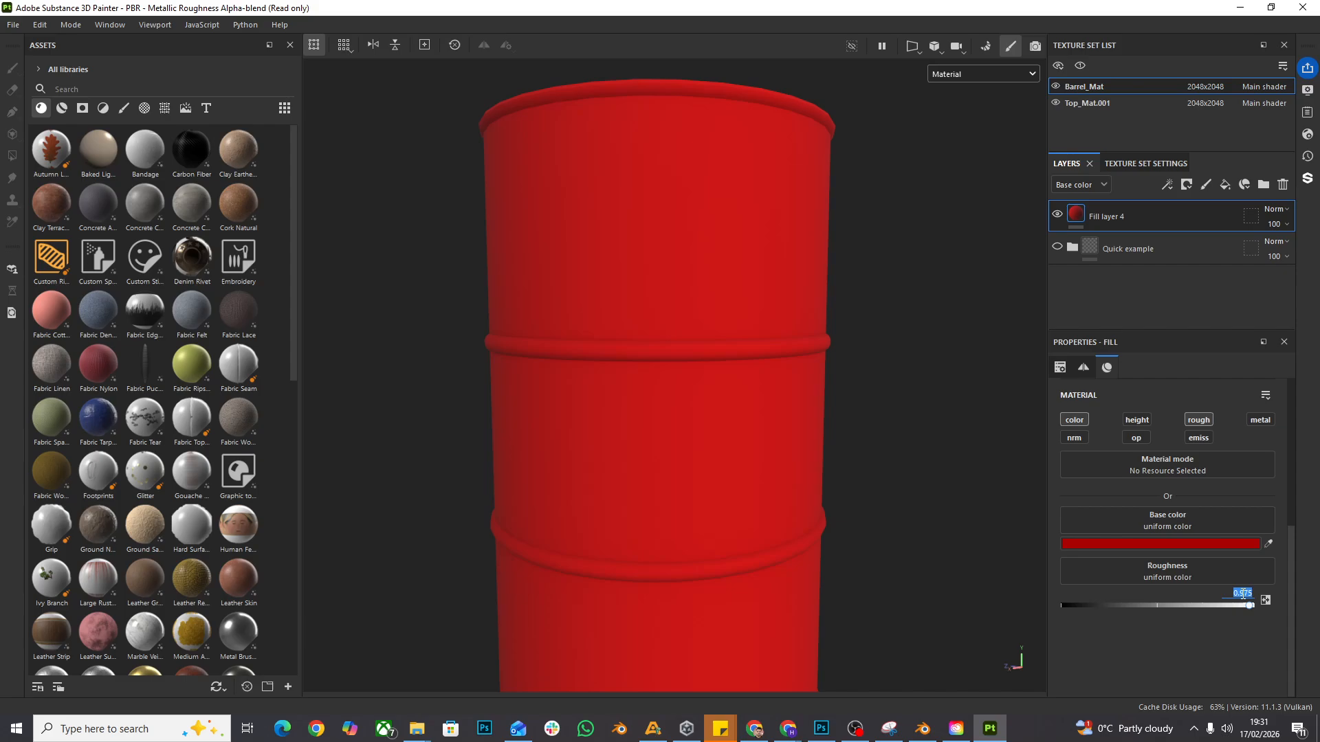
text(0.13)
key(Return)
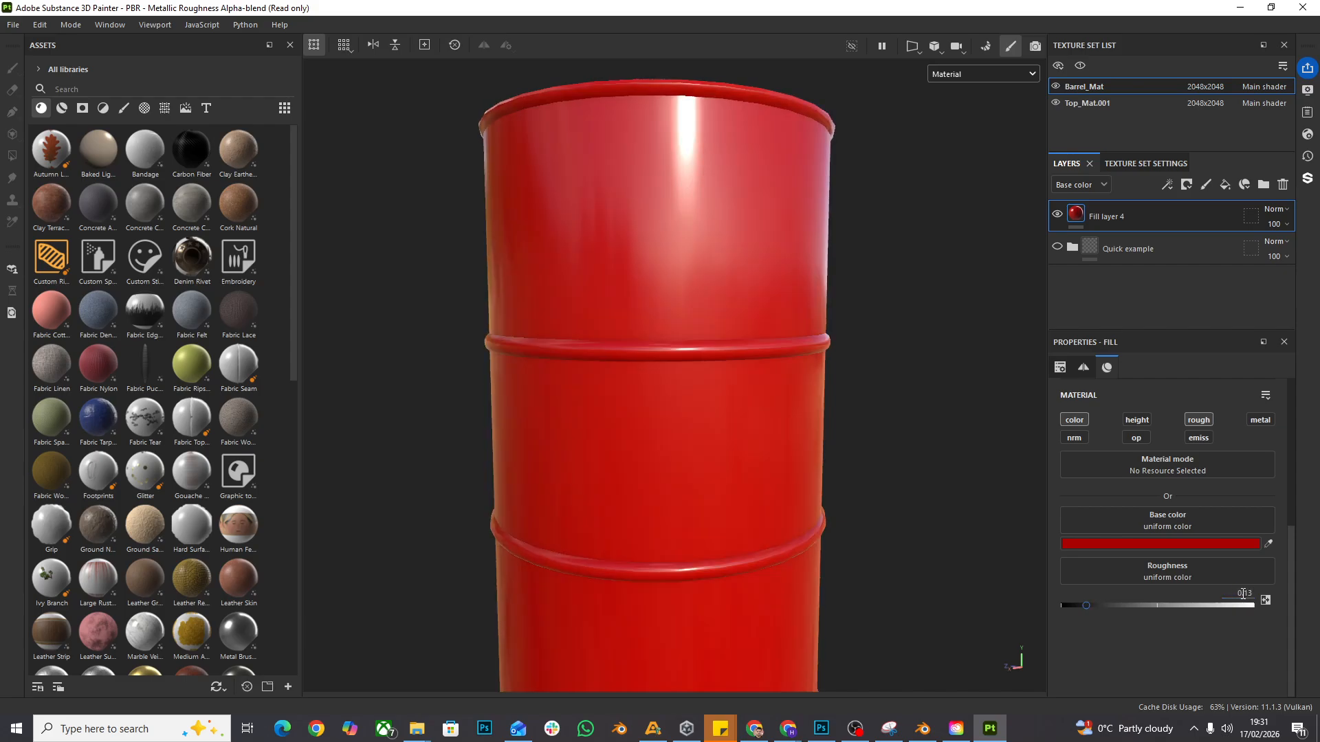
alt+middle_drag(922, 313, 912, 335)
click(917, 350)
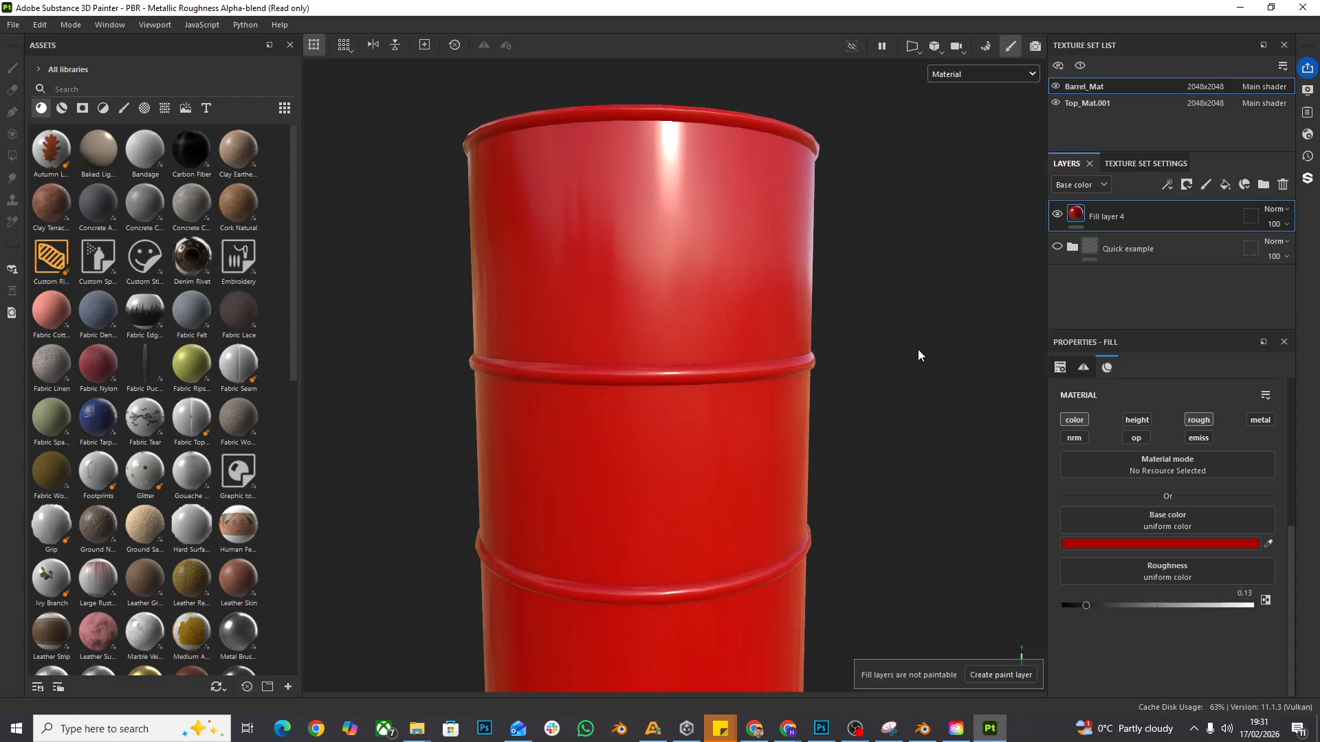
mouse_move(822, 314)
alt+mouse_down()
mouse_move(781, 304)
mouse_move(894, 250)
alt+mouse_up()
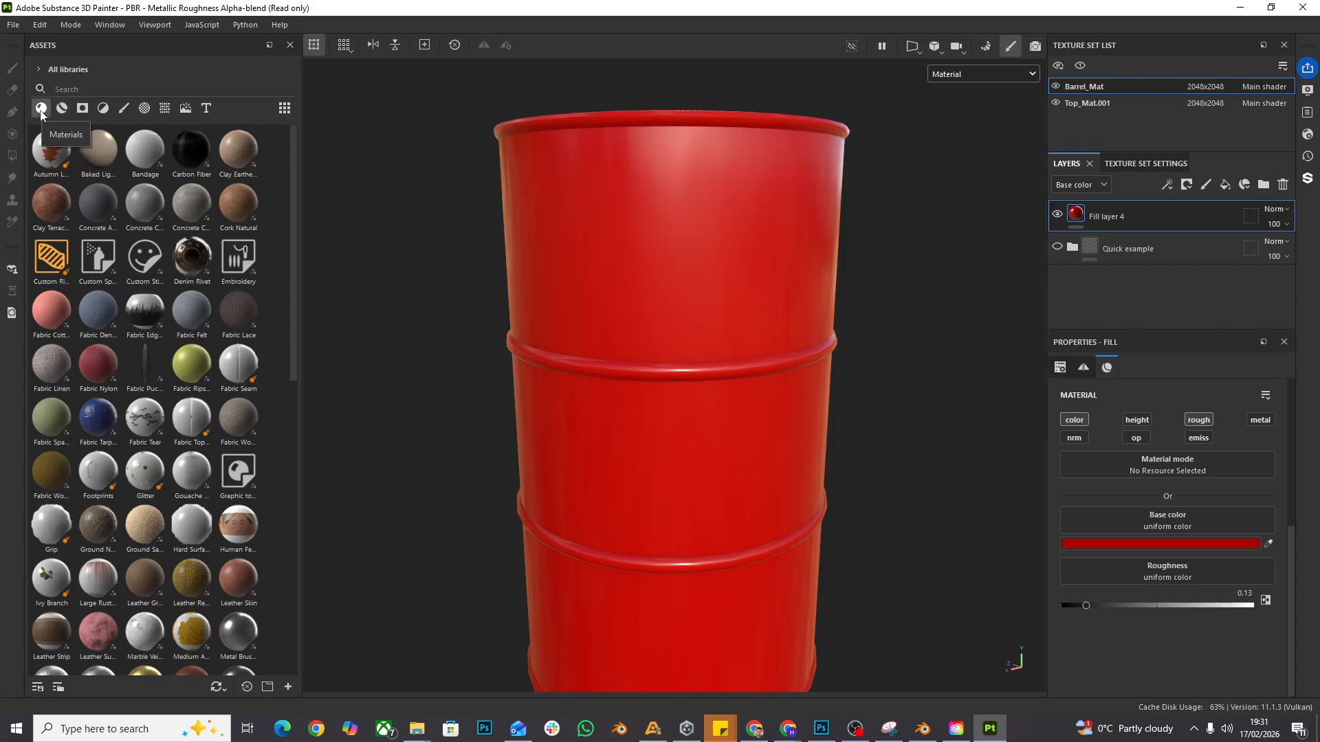
Step: Search the materials for "rust" and apply Metal Rust to the barrel as a layer above the red fill
click(78, 90)
text(mater)
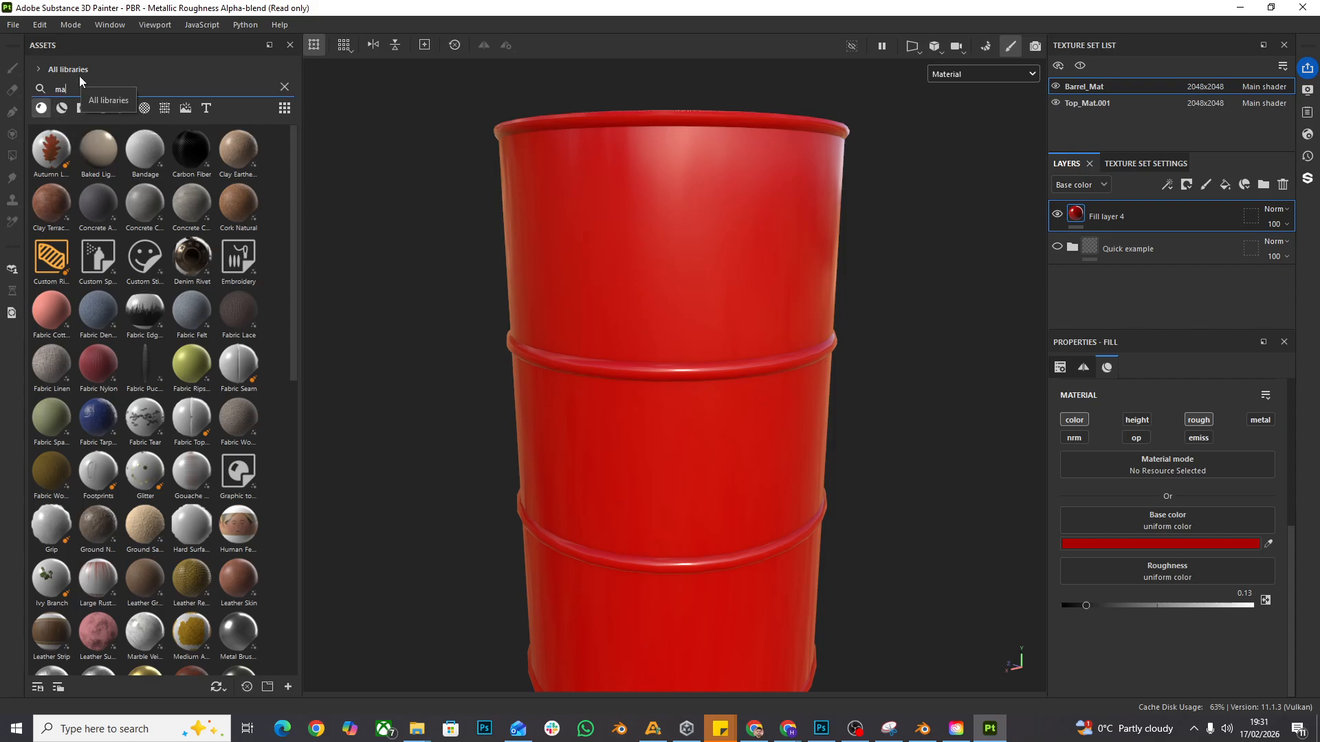
key(BackSpace)
key(BackSpace)
key(BackSpace)
key(BackSpace)
key(BackSpace)
text(rust)
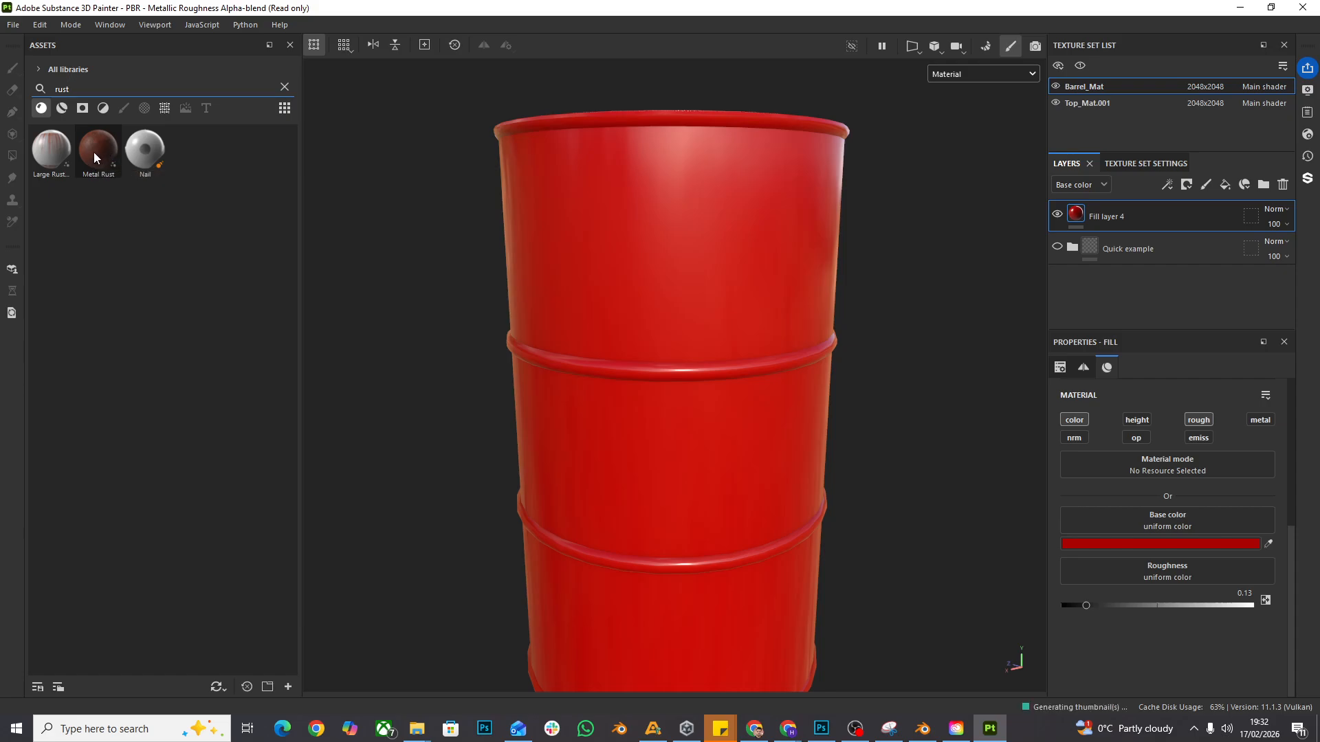
mouse_move(105, 150)
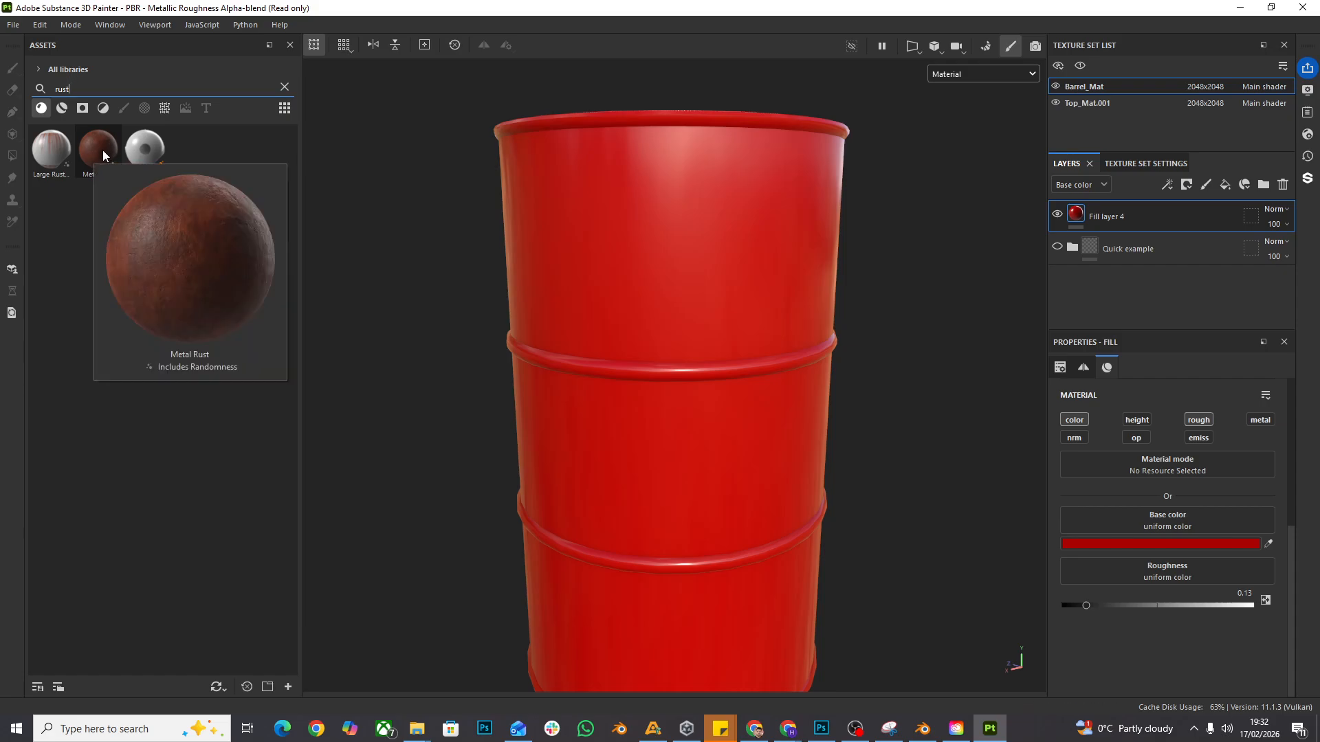
drag(102, 150, 636, 241)
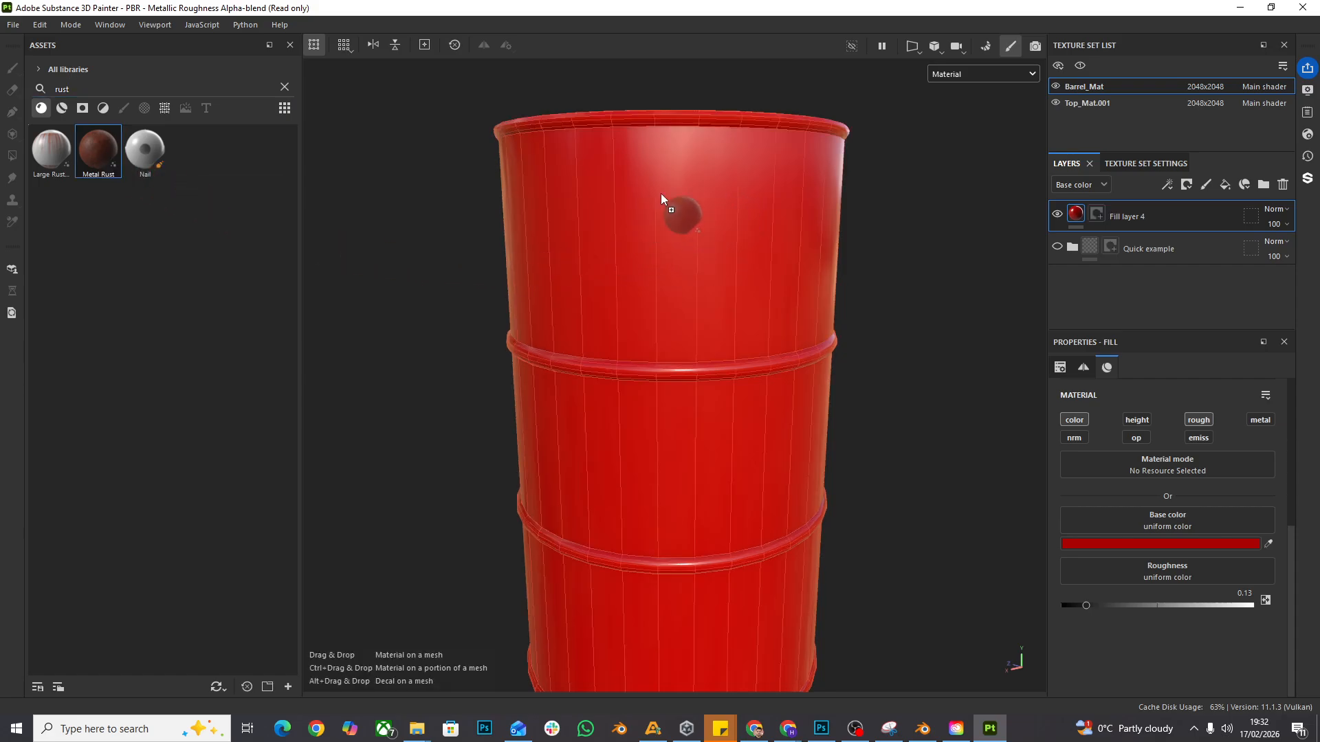
drag(661, 192, 667, 229)
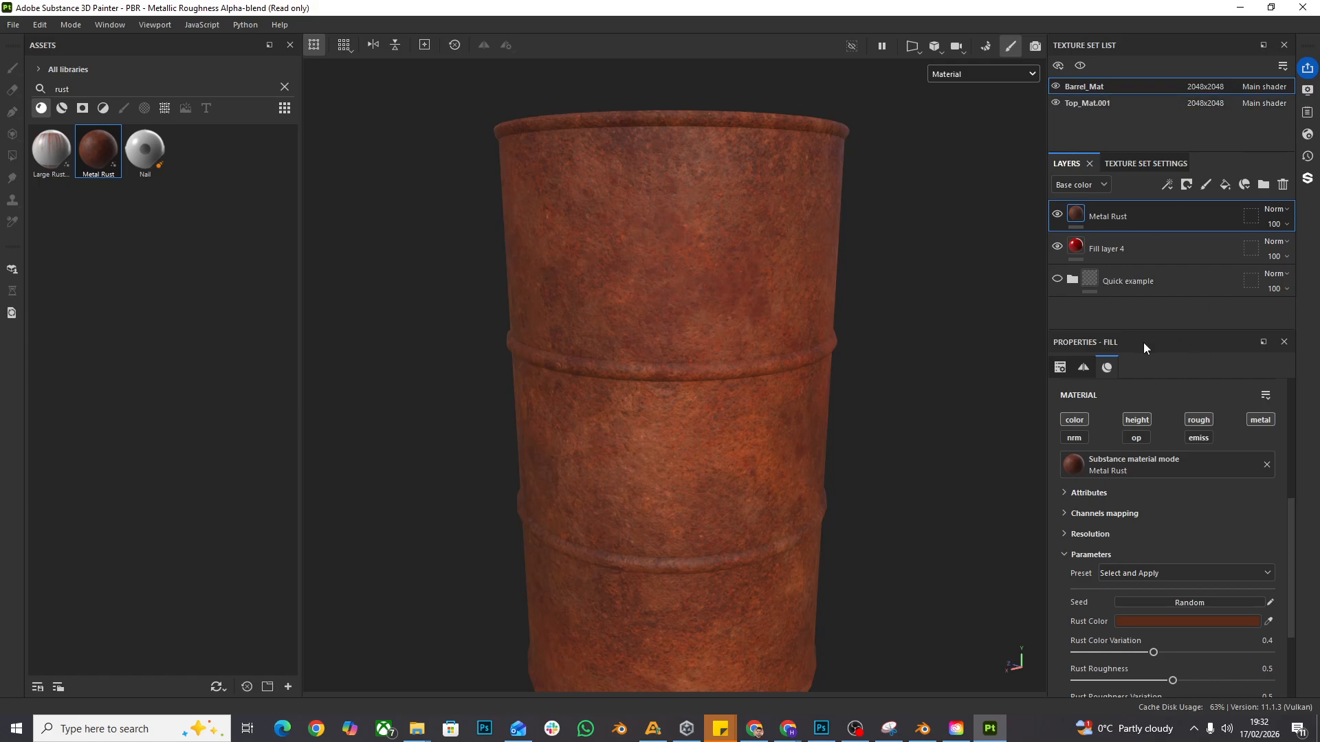
Step: Raise the Metal Rust layer's Rust Color Variation to 0.79, Rust Roughness to about 0.67, and its Grain Intensity slightly
scroll(1162, 482, down, 3)
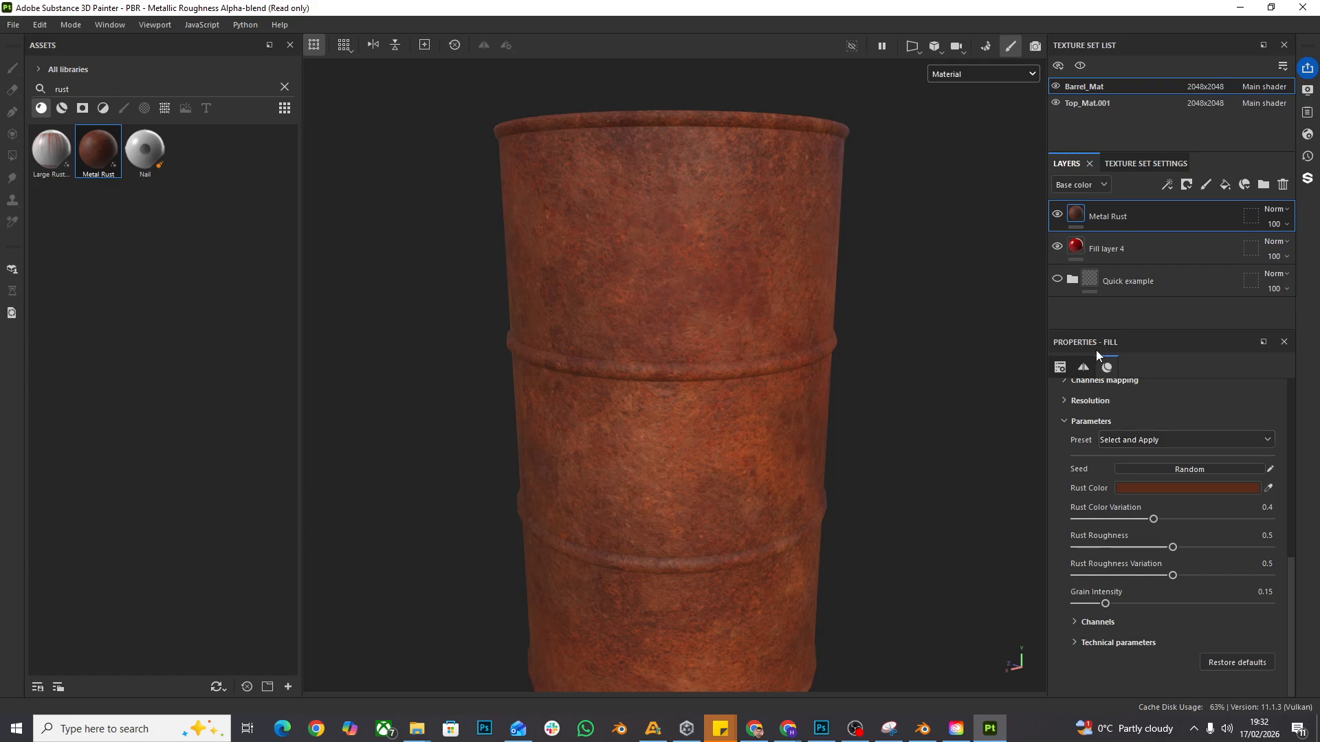
drag(1154, 520, 1209, 520)
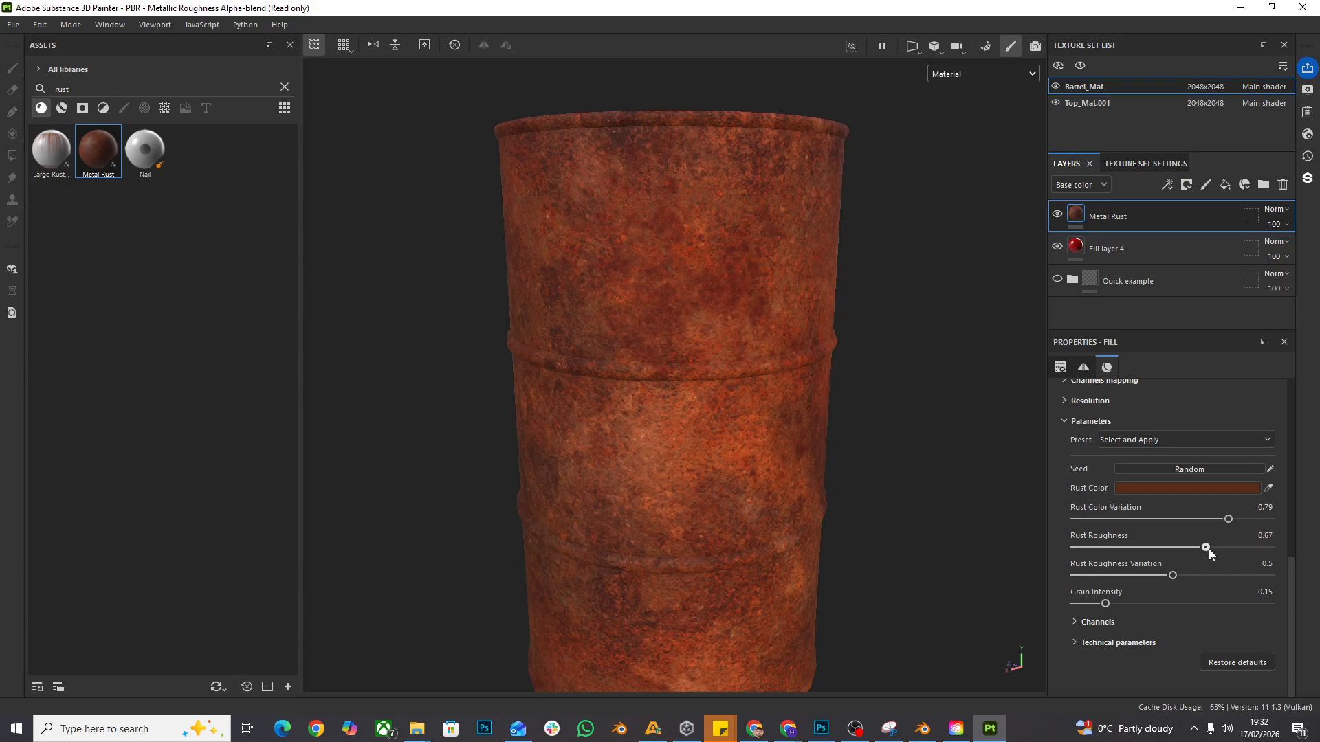
mouse_move(1173, 547)
mouse_down()
mouse_move(1166, 576)
mouse_move(1137, 575)
mouse_move(1162, 576)
mouse_move(1167, 602)
mouse_move(1123, 603)
mouse_up()
scroll(1135, 411, up, 10)
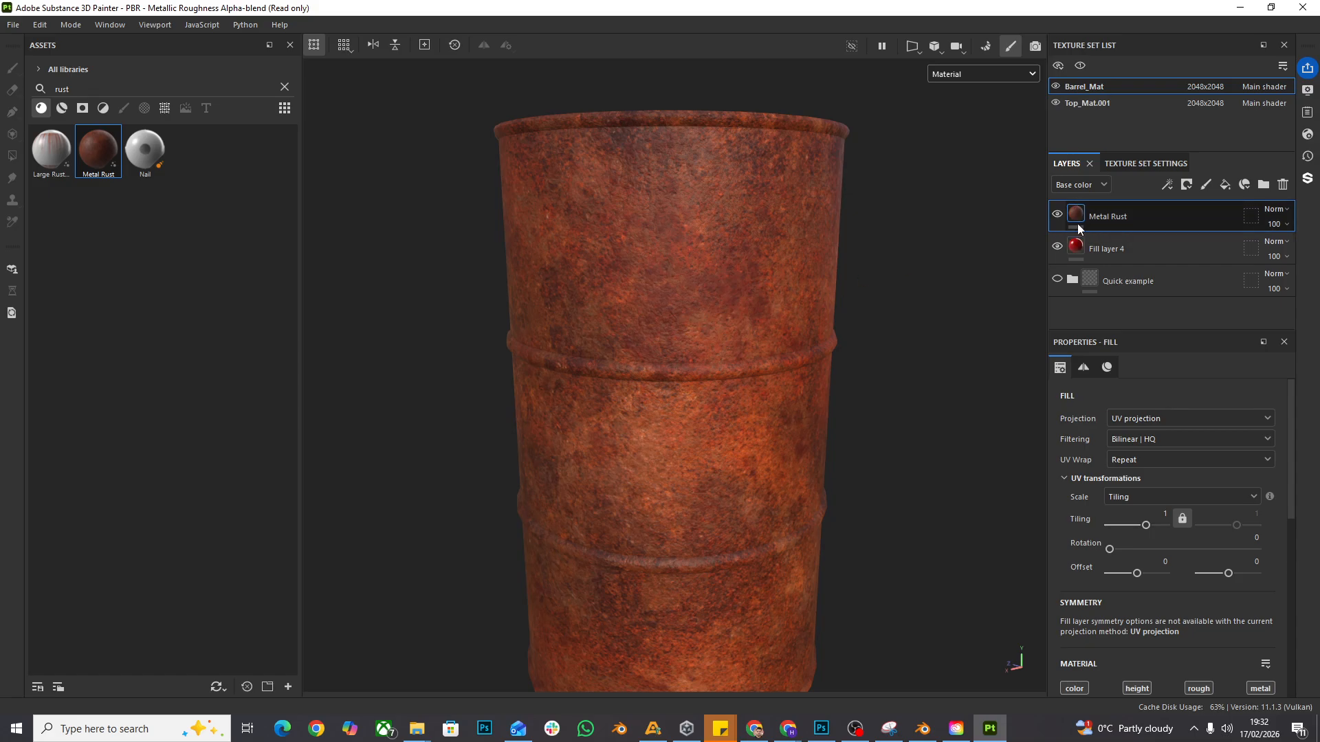
Step: Add a black mask to the Metal Rust layer and give the mask a paint effect
click(1189, 192)
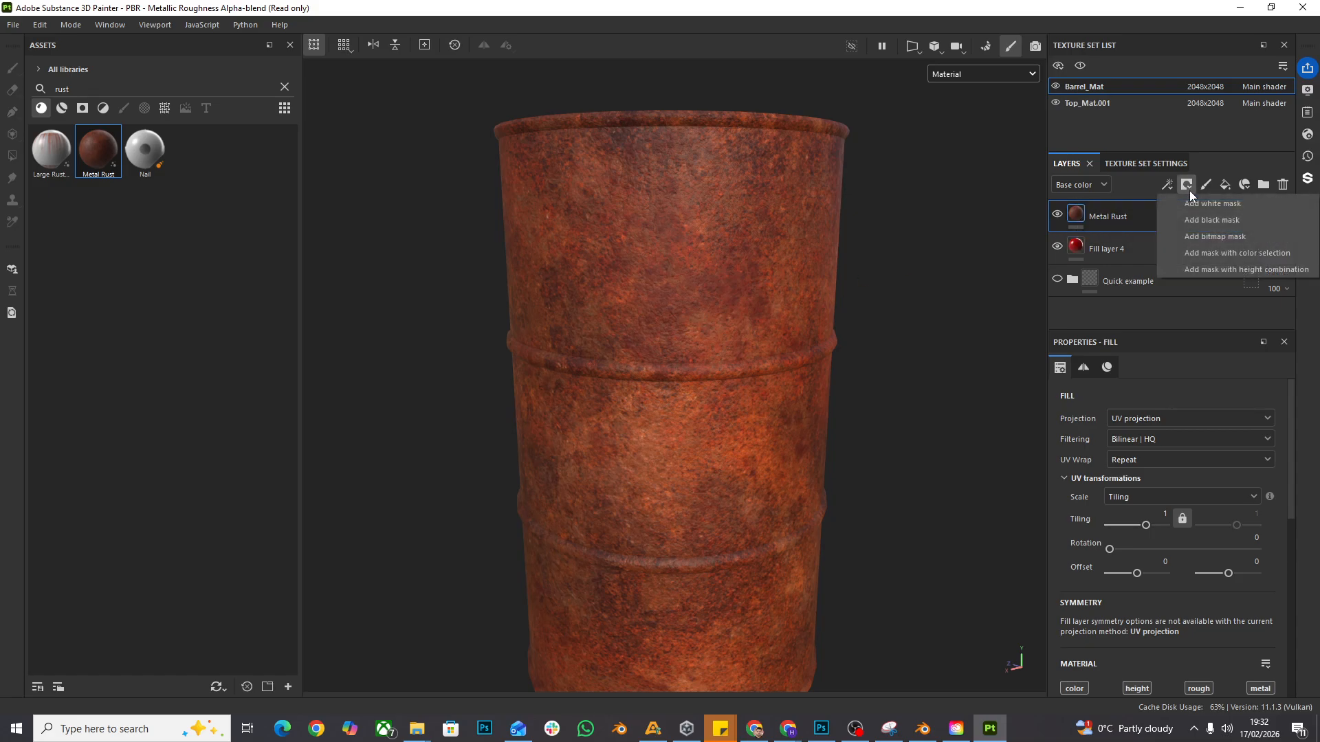
click(1211, 220)
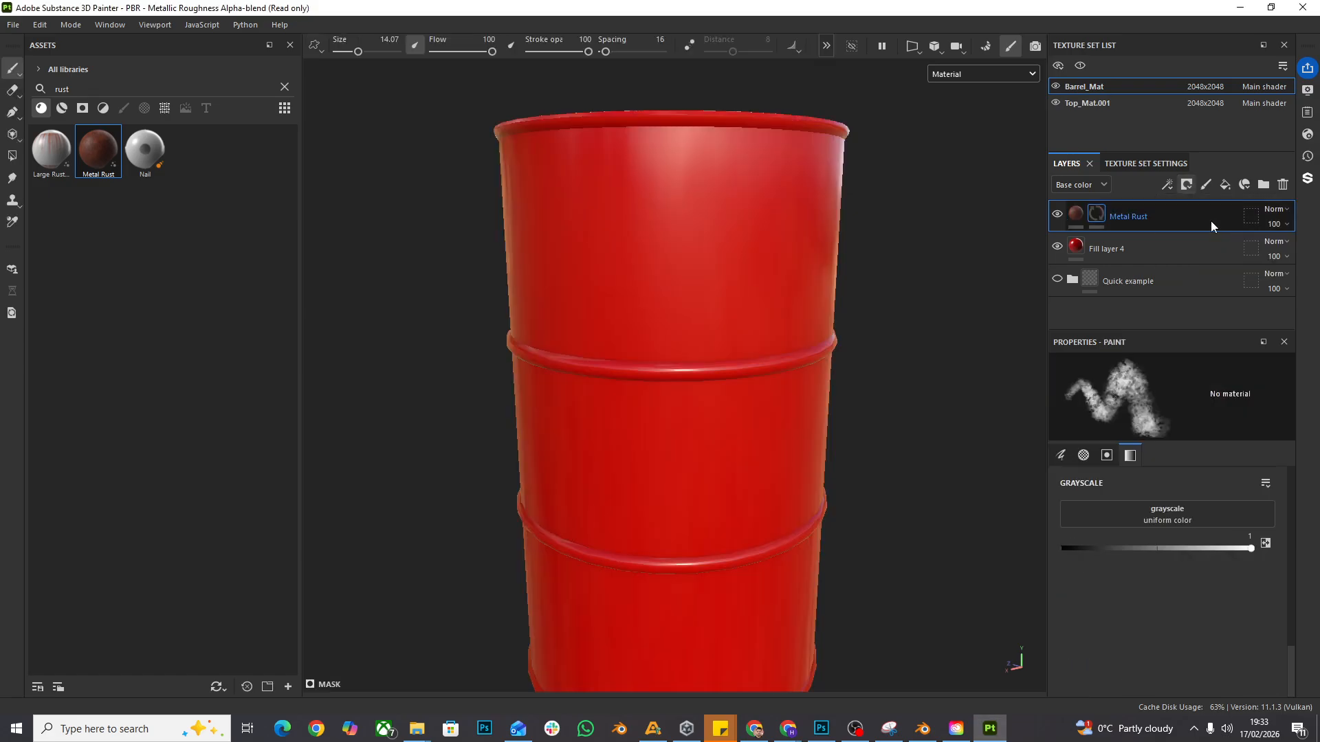
click(1095, 217)
click(1167, 186)
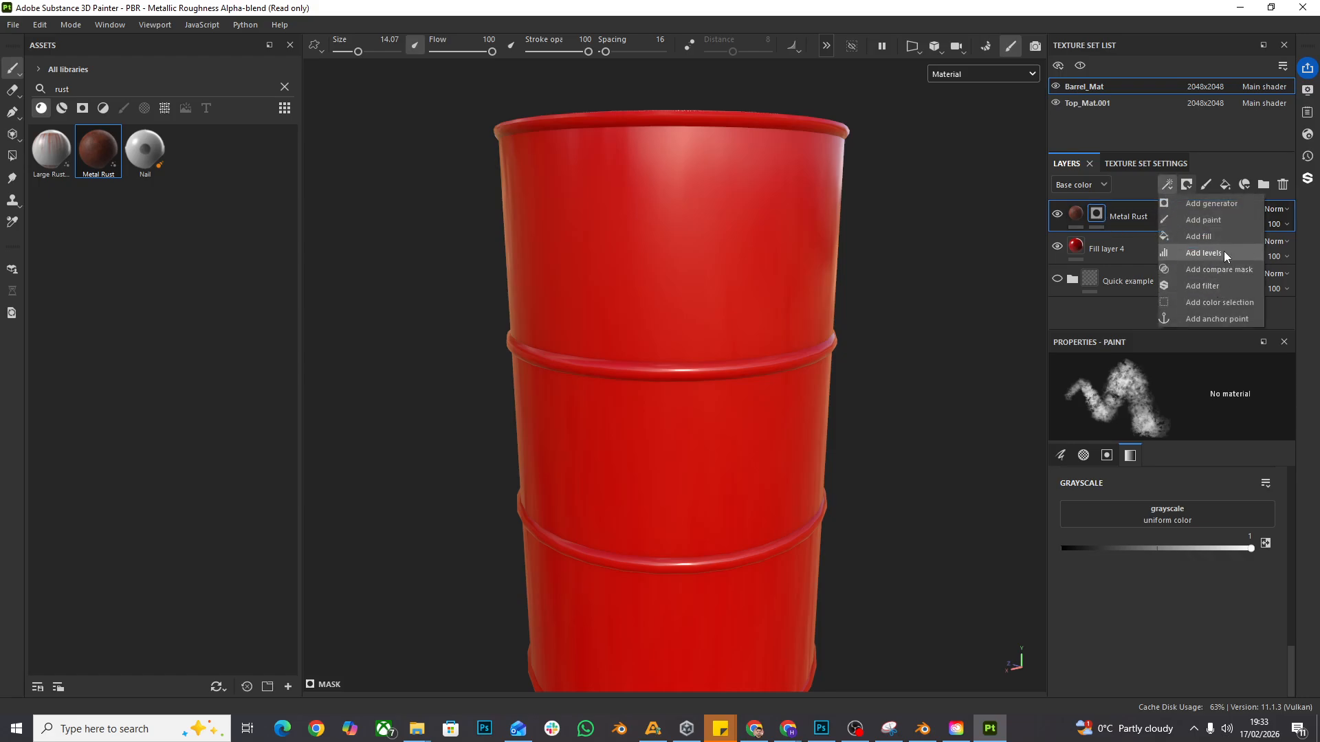
click(1225, 220)
Step: Clear the asset search and choose the Basic Hard brush for painting the mask
click(103, 108)
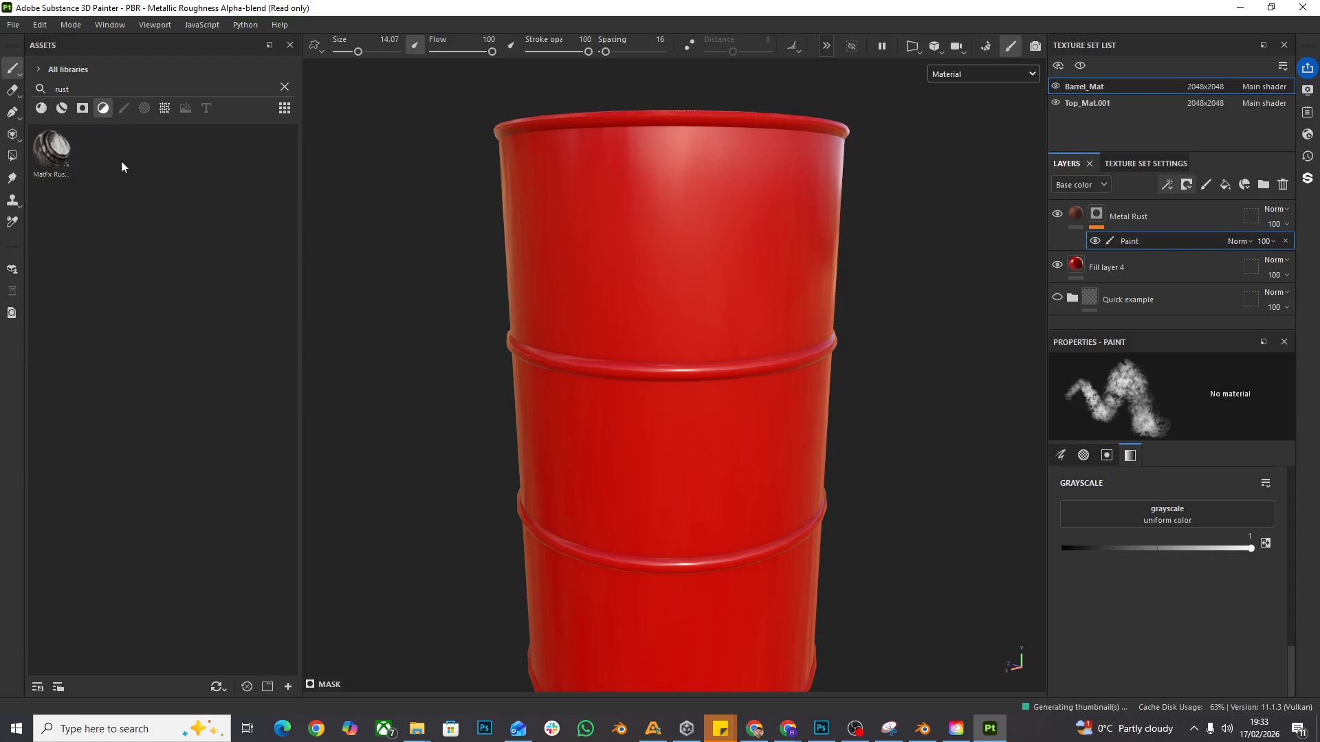
click(87, 86)
key(BackSpace)
key(BackSpace)
key(BackSpace)
key(BackSpace)
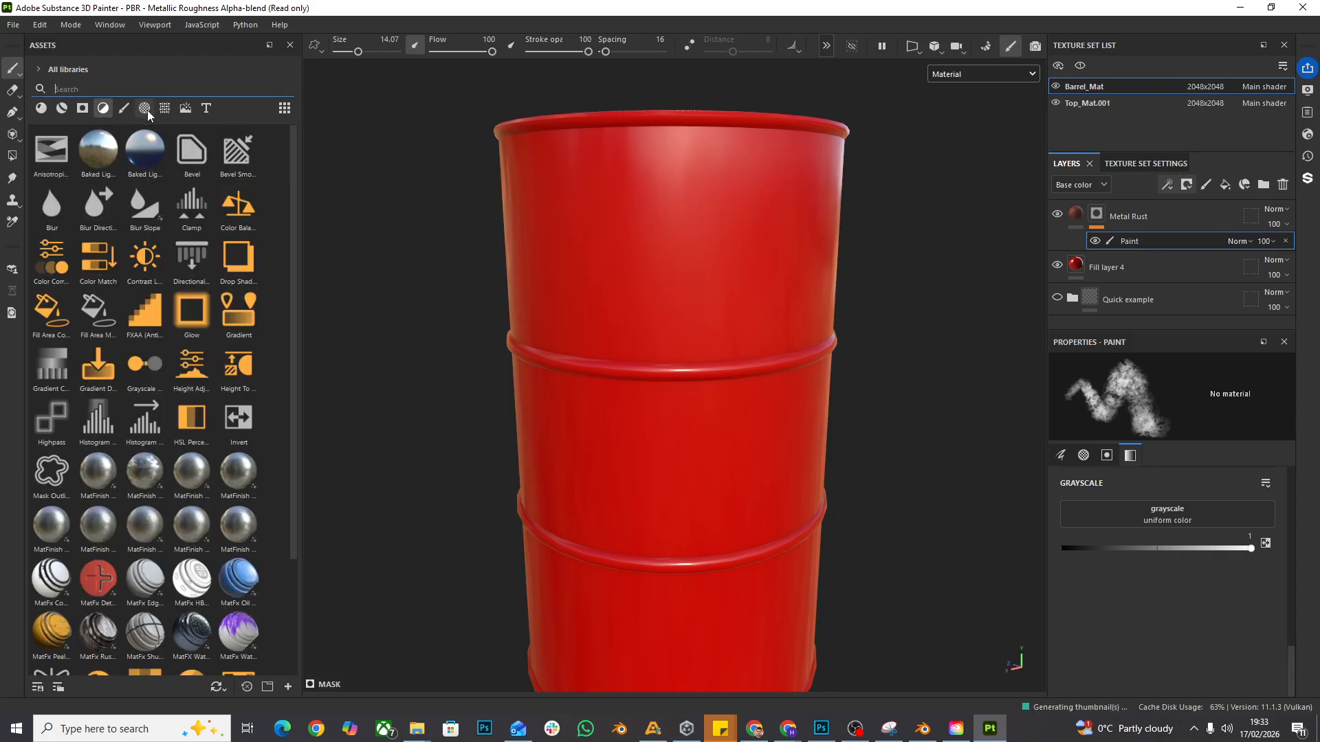
click(145, 108)
click(165, 109)
click(123, 108)
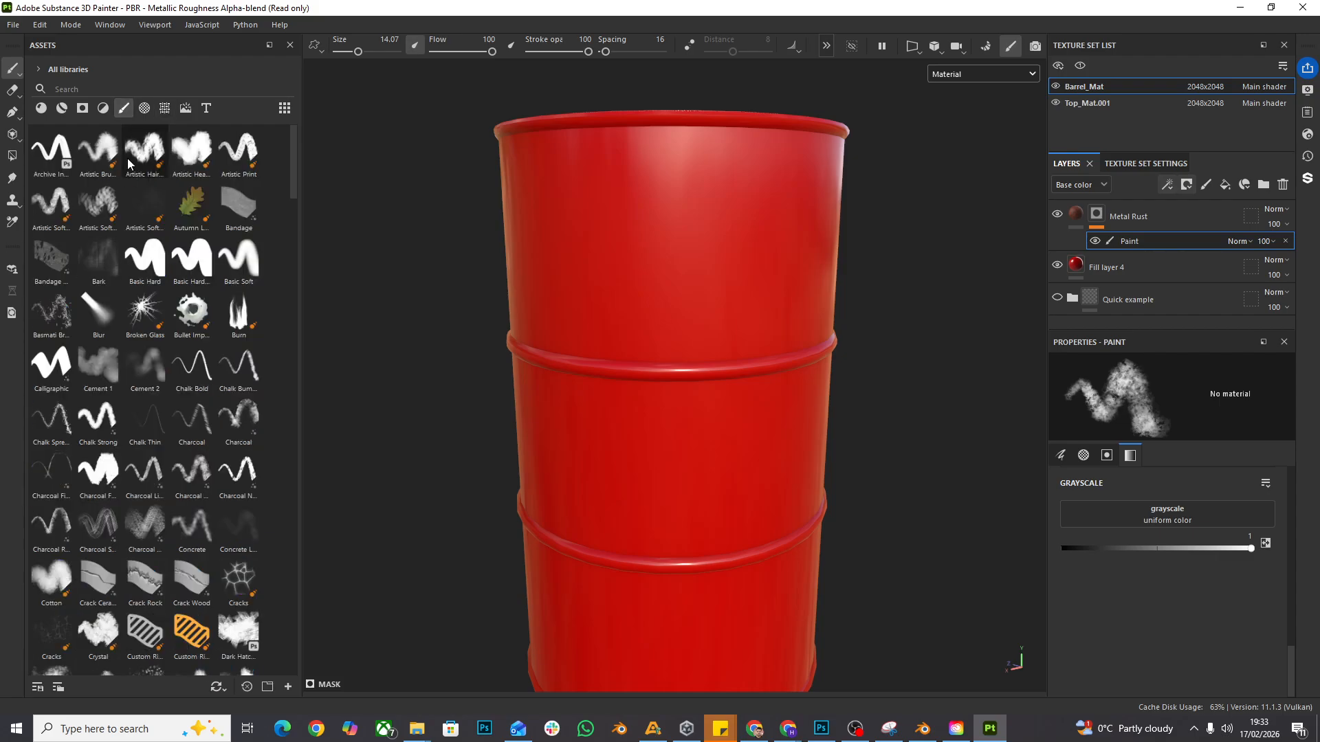
click(145, 257)
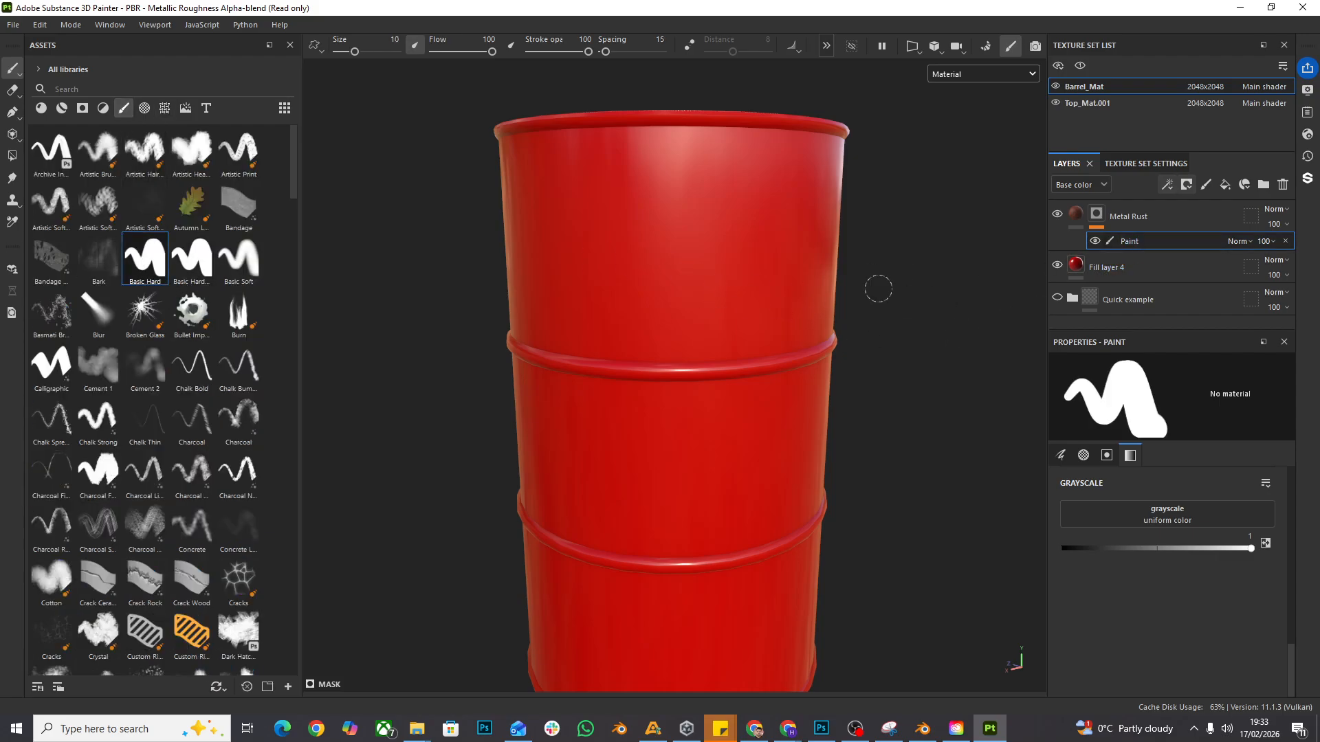
Step: Paint wide horizontal bands of rust into the mask across the barrel's upper section, above the first ridge
mouse_move(568, 255)
mouse_down()
mouse_move(797, 254)
mouse_move(832, 302)
mouse_up()
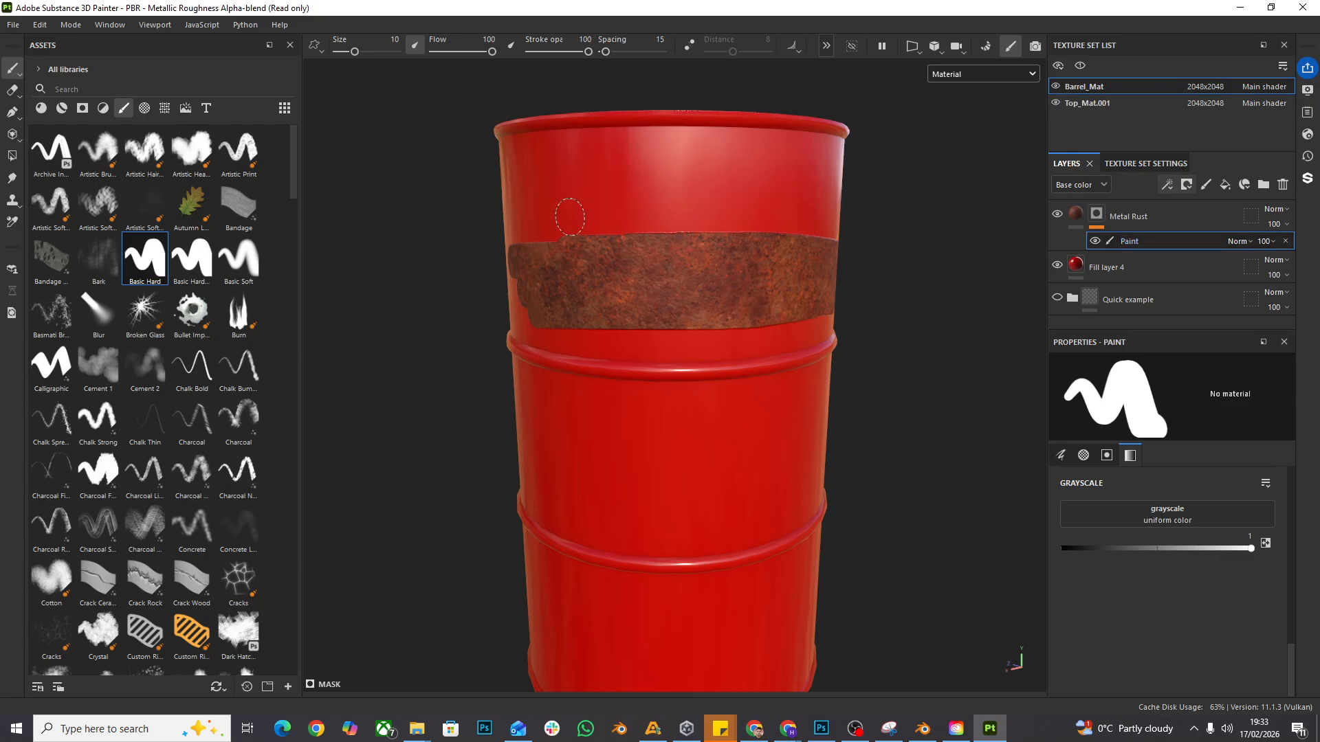
drag(506, 204, 855, 206)
drag(472, 177, 864, 169)
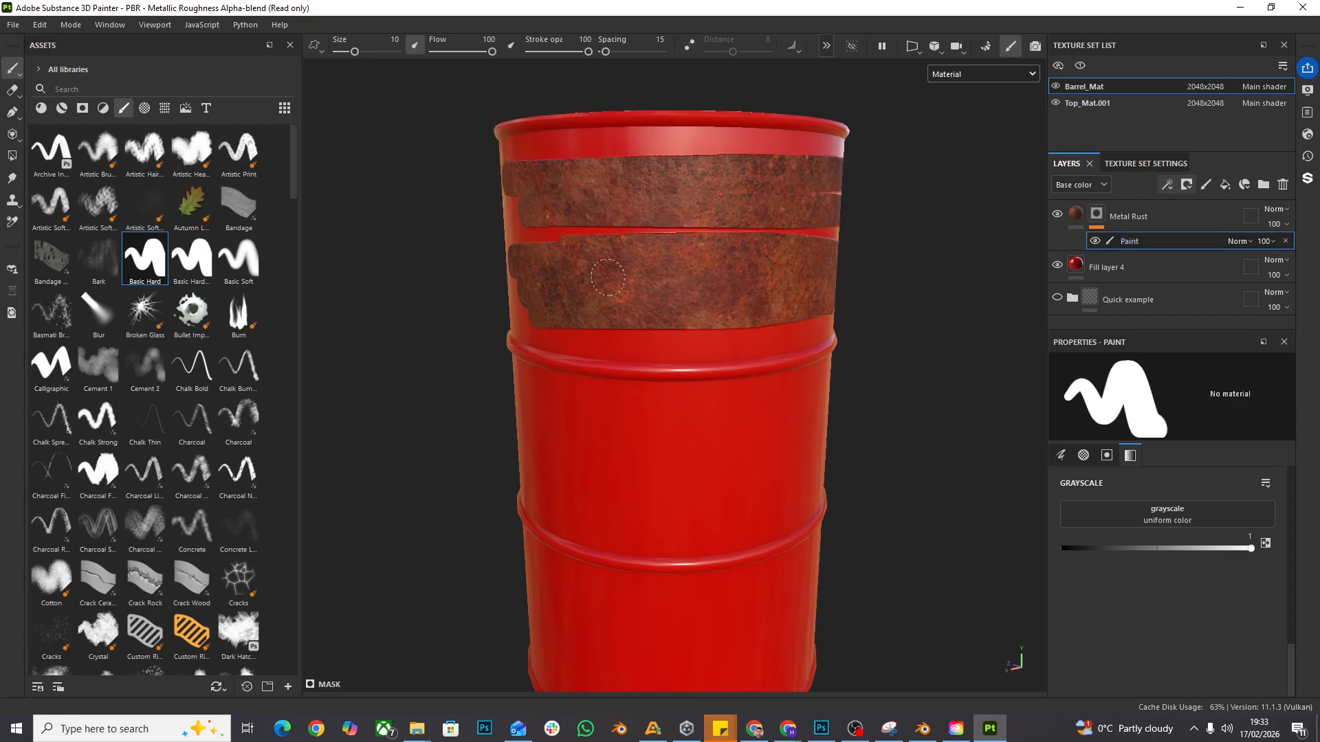
drag(543, 309, 792, 323)
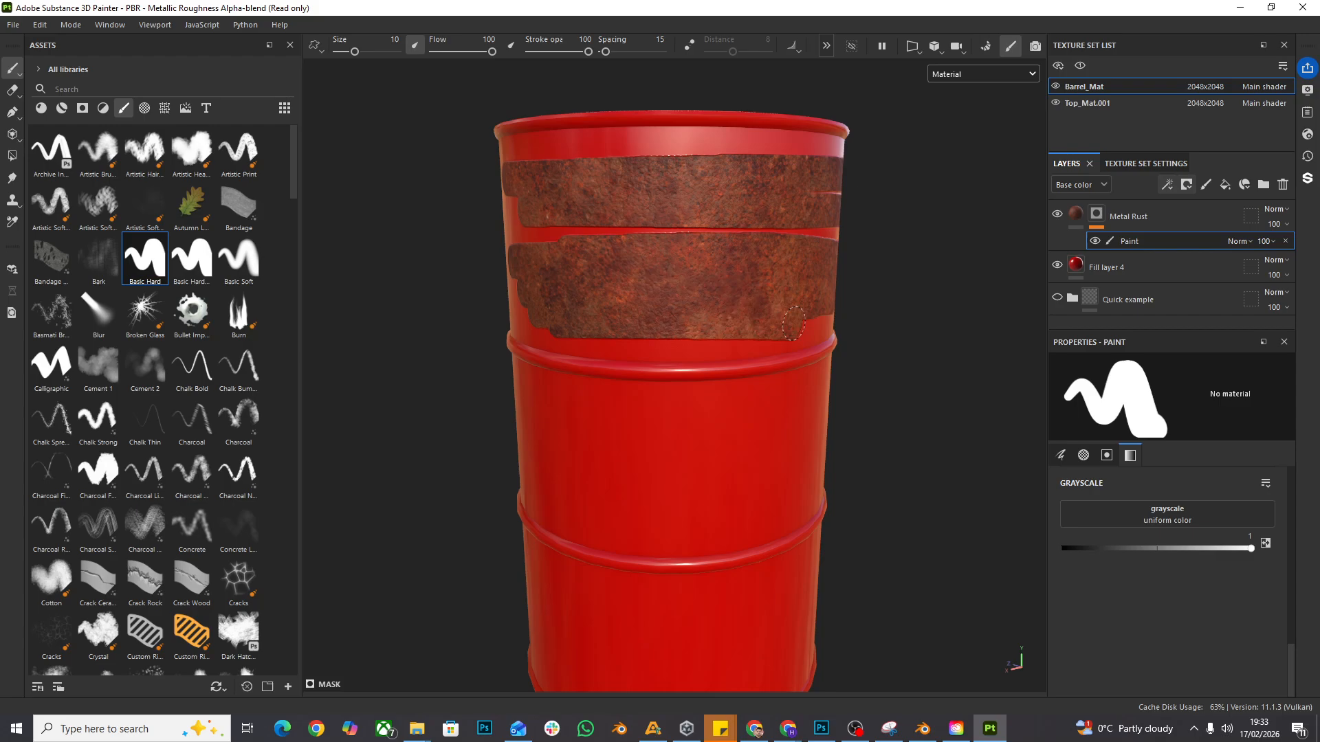
Step: View the barrel's base colour, roughness and mask channels one after another in the viewport
click(954, 76)
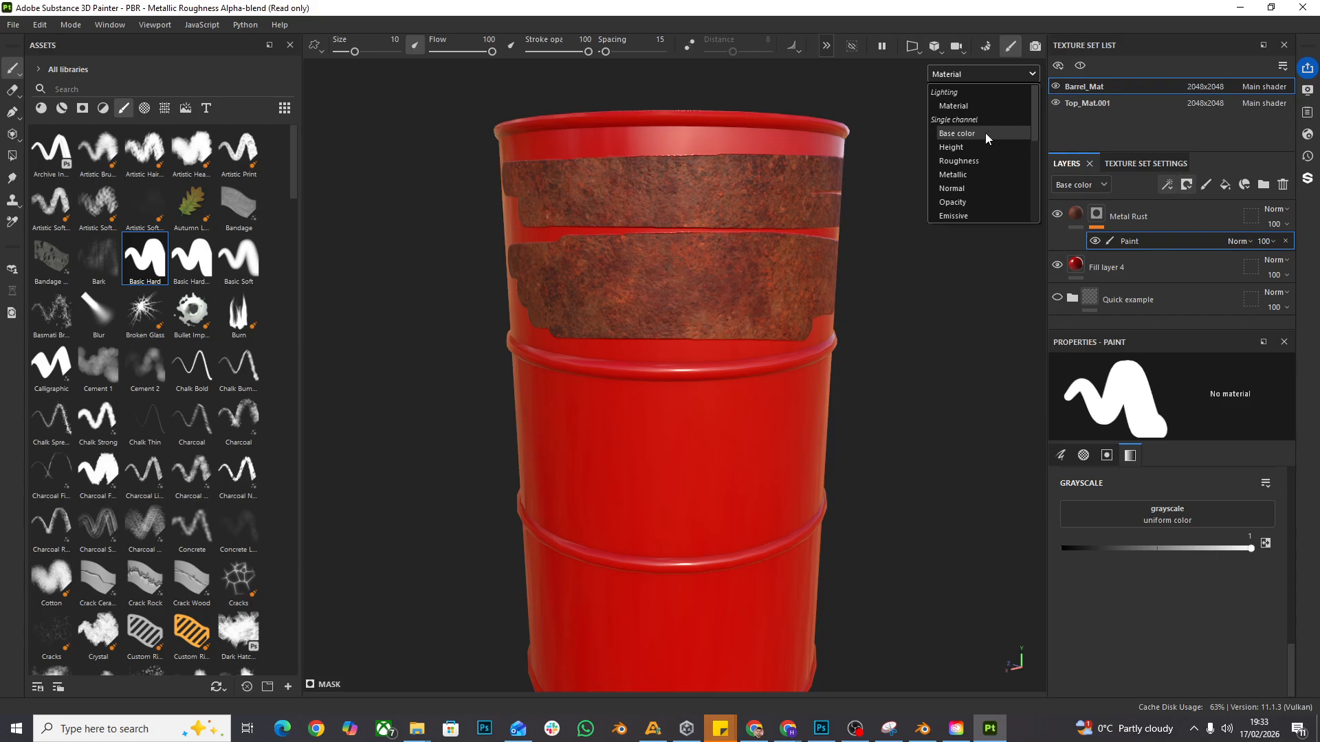
click(983, 133)
click(983, 73)
click(969, 160)
click(980, 74)
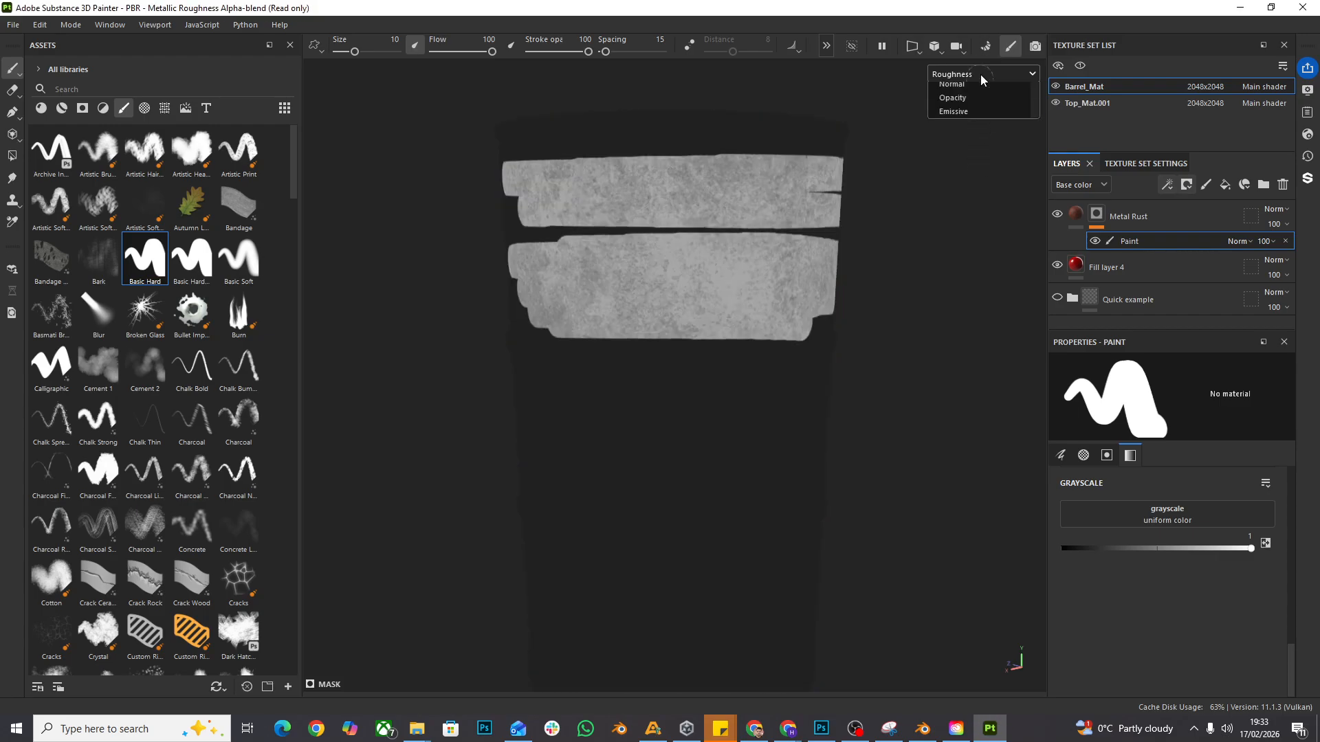
click(962, 189)
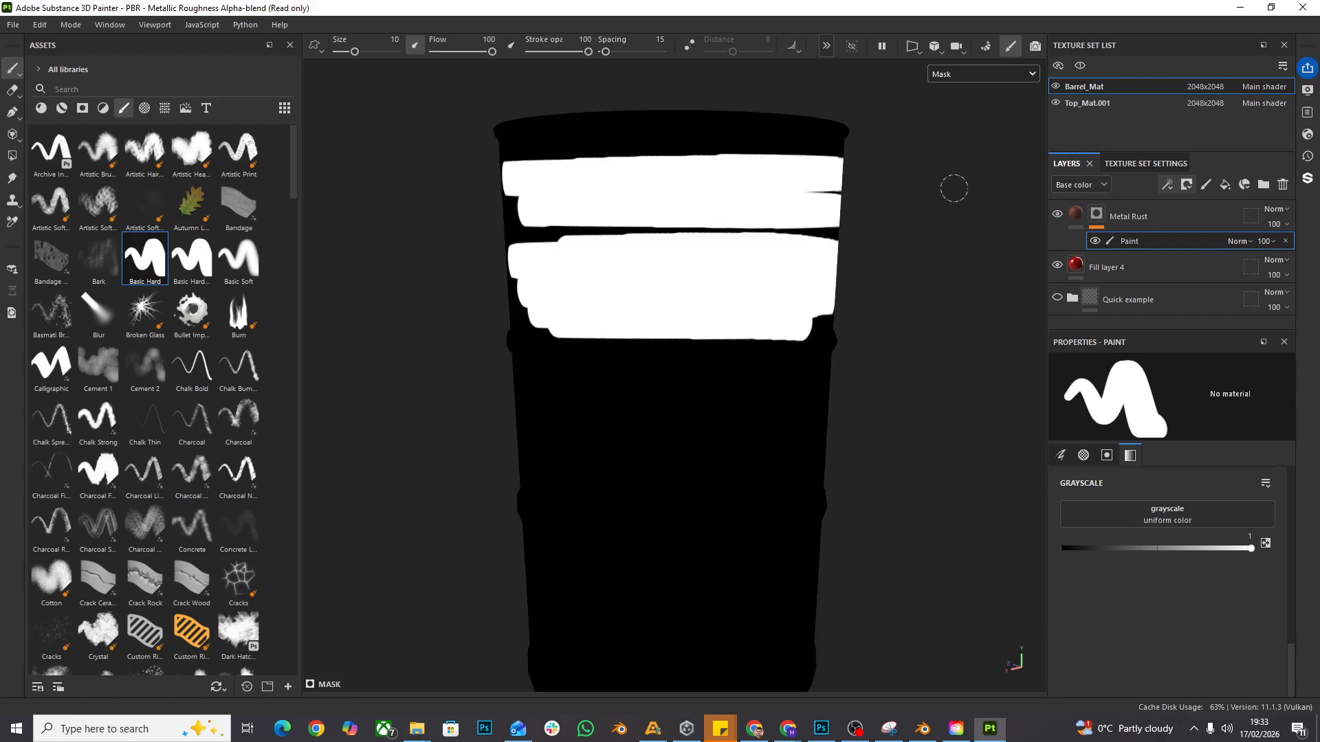
Step: Paint a white zigzag stroke into the Metal Rust mask across the barrel's middle section and return the viewport to Material view
click(1096, 214)
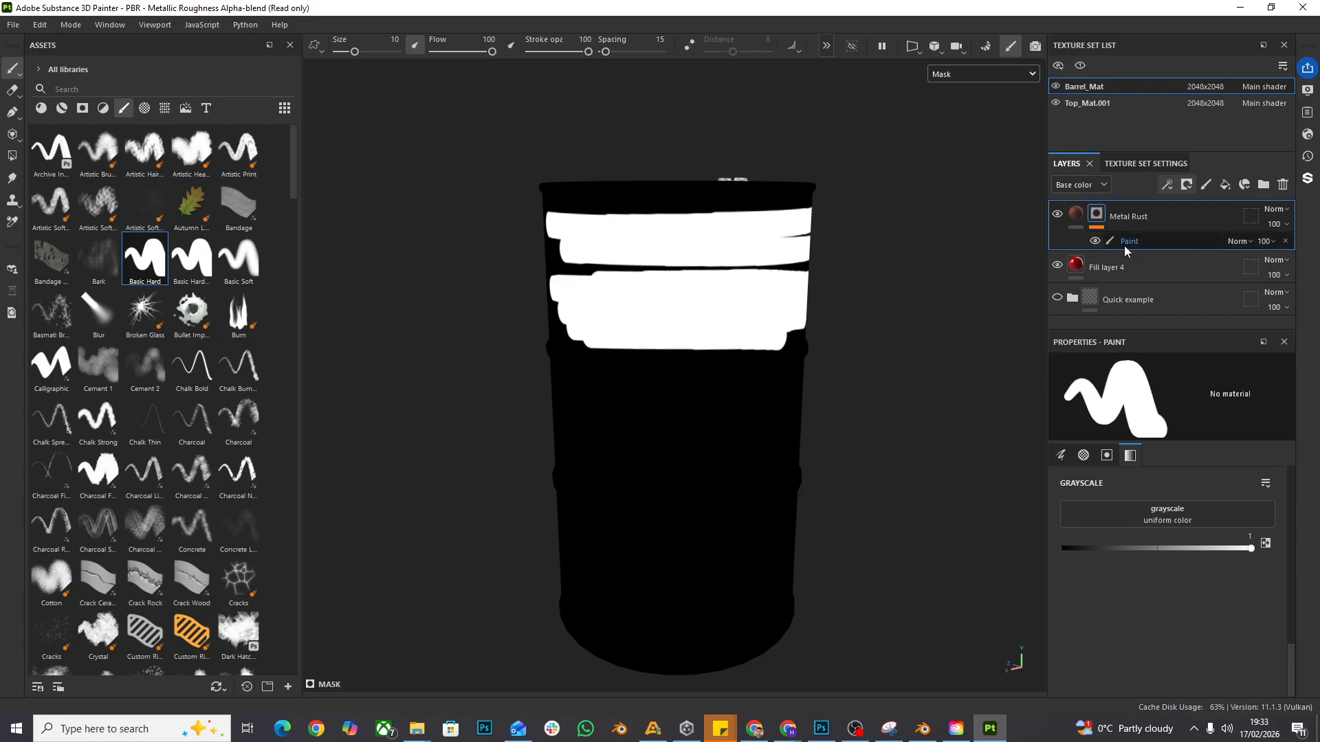
click(1158, 242)
mouse_move(596, 415)
mouse_down()
mouse_move(629, 457)
mouse_move(701, 409)
mouse_move(773, 429)
mouse_move(782, 411)
mouse_up()
click(962, 74)
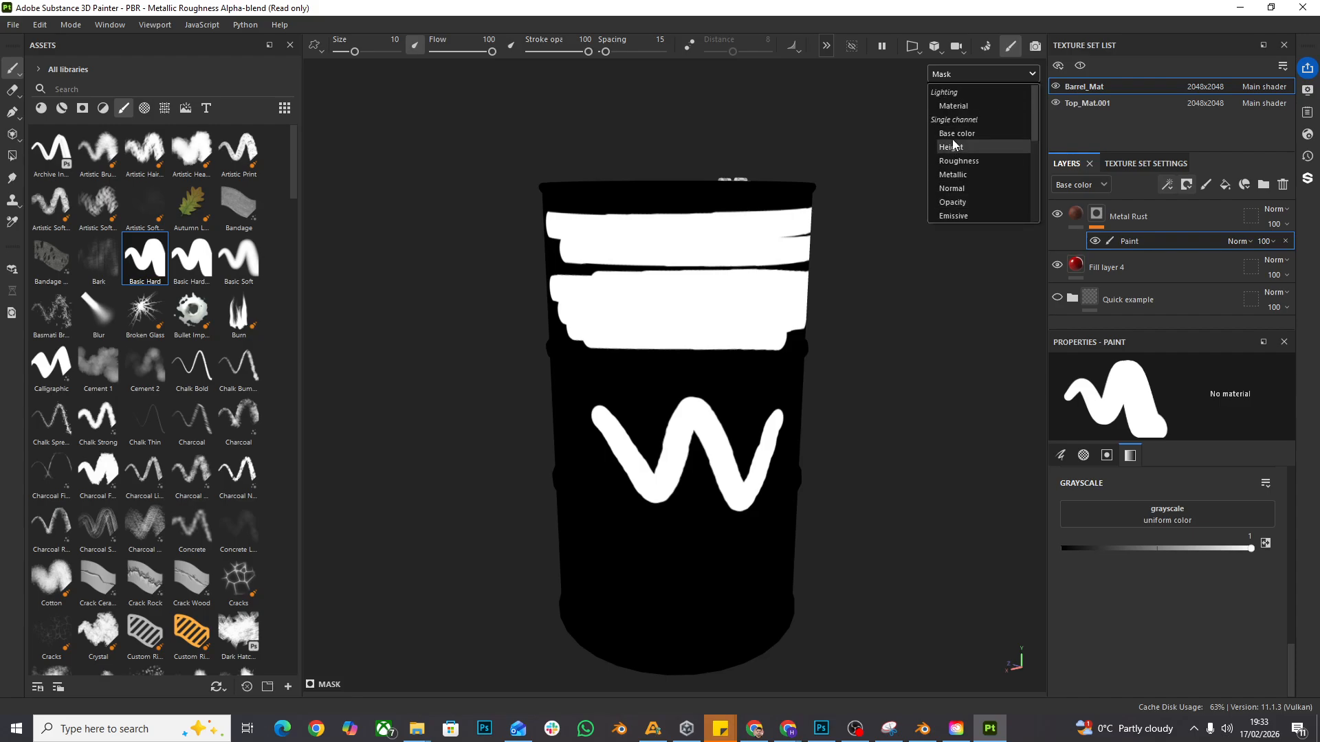
click(959, 103)
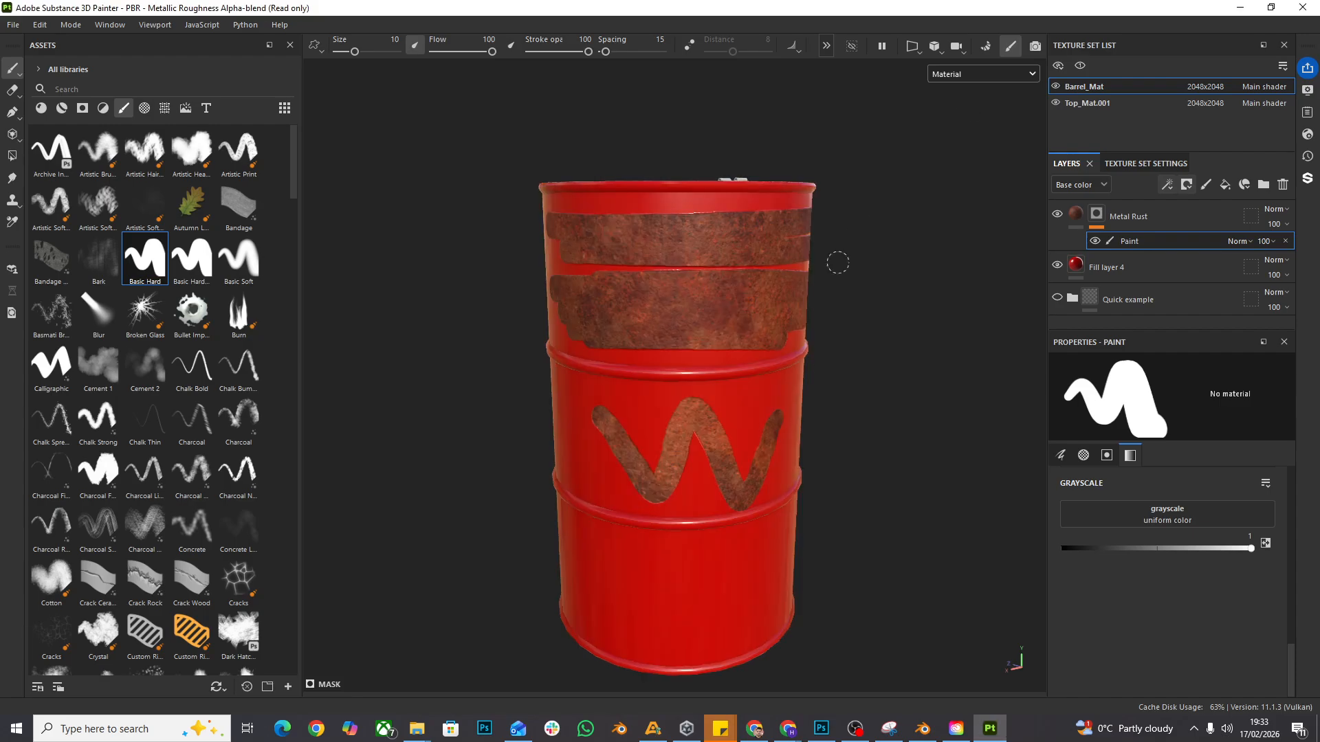
Step: Delete the Paint effect from the Metal Rust layer's mask
click(1085, 217)
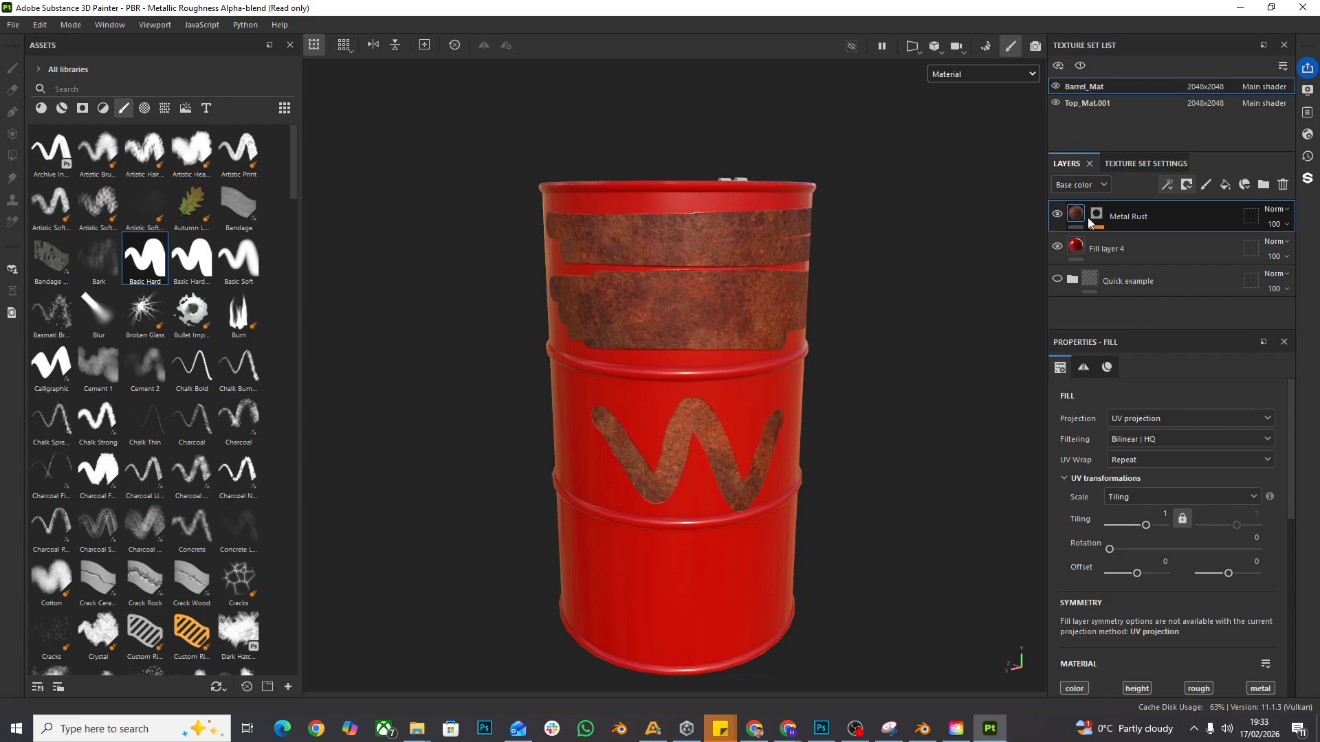
click(1096, 218)
click(1096, 219)
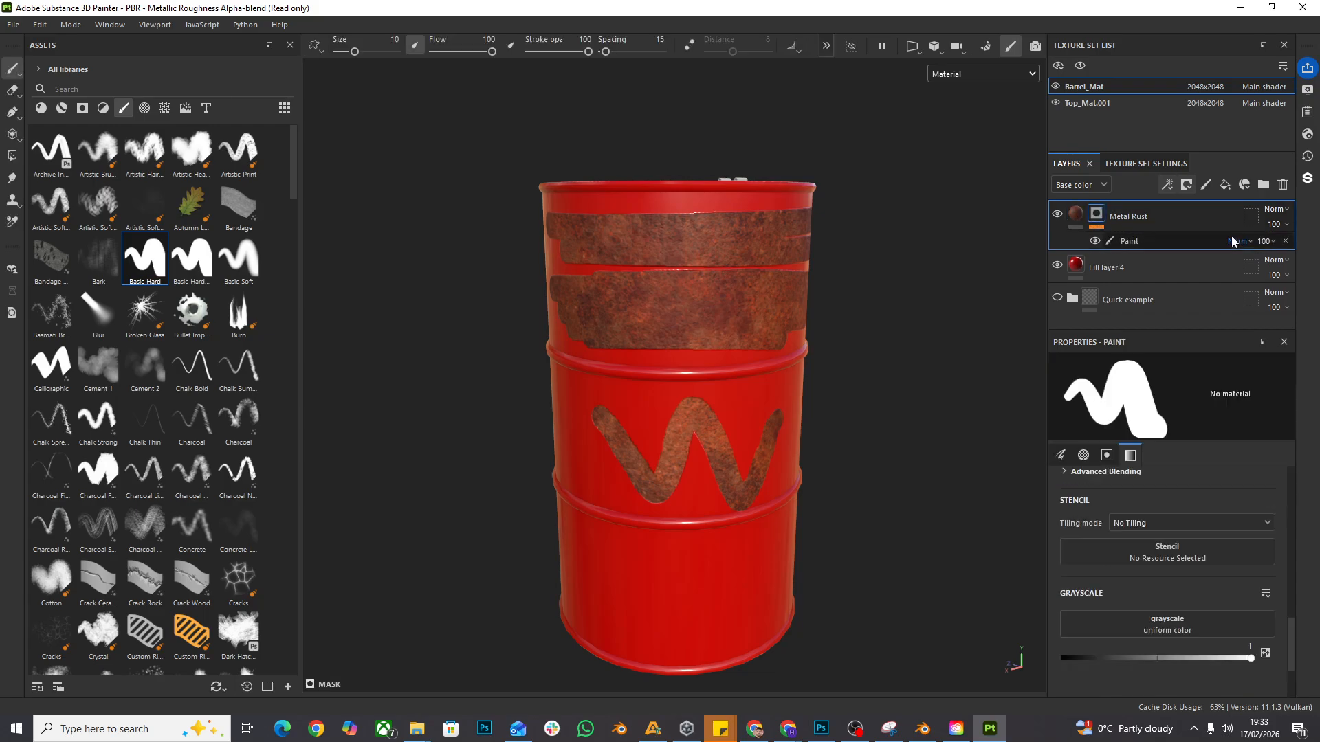
click(1285, 242)
Step: Add an empty generator effect to the Metal Rust layer's mask
scroll(789, 257, up, 2)
alt+drag(911, 288, 922, 294)
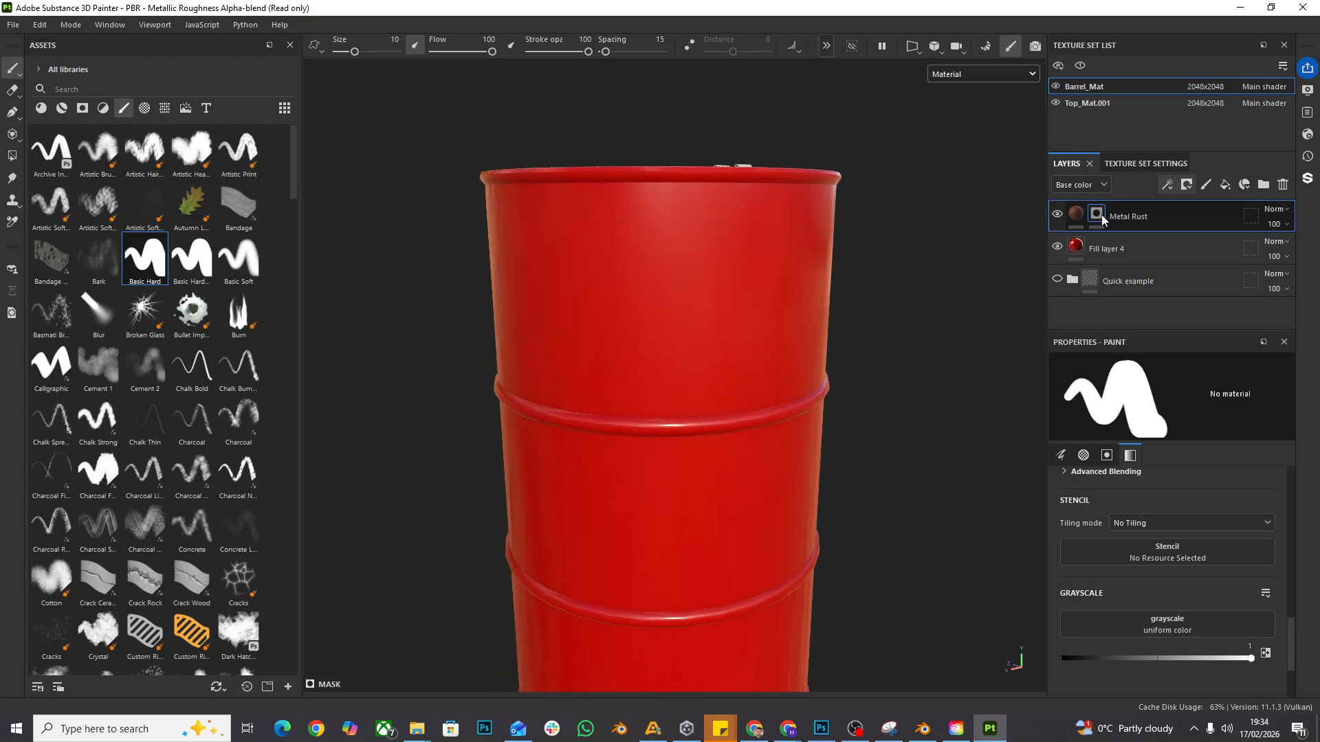
click(1168, 187)
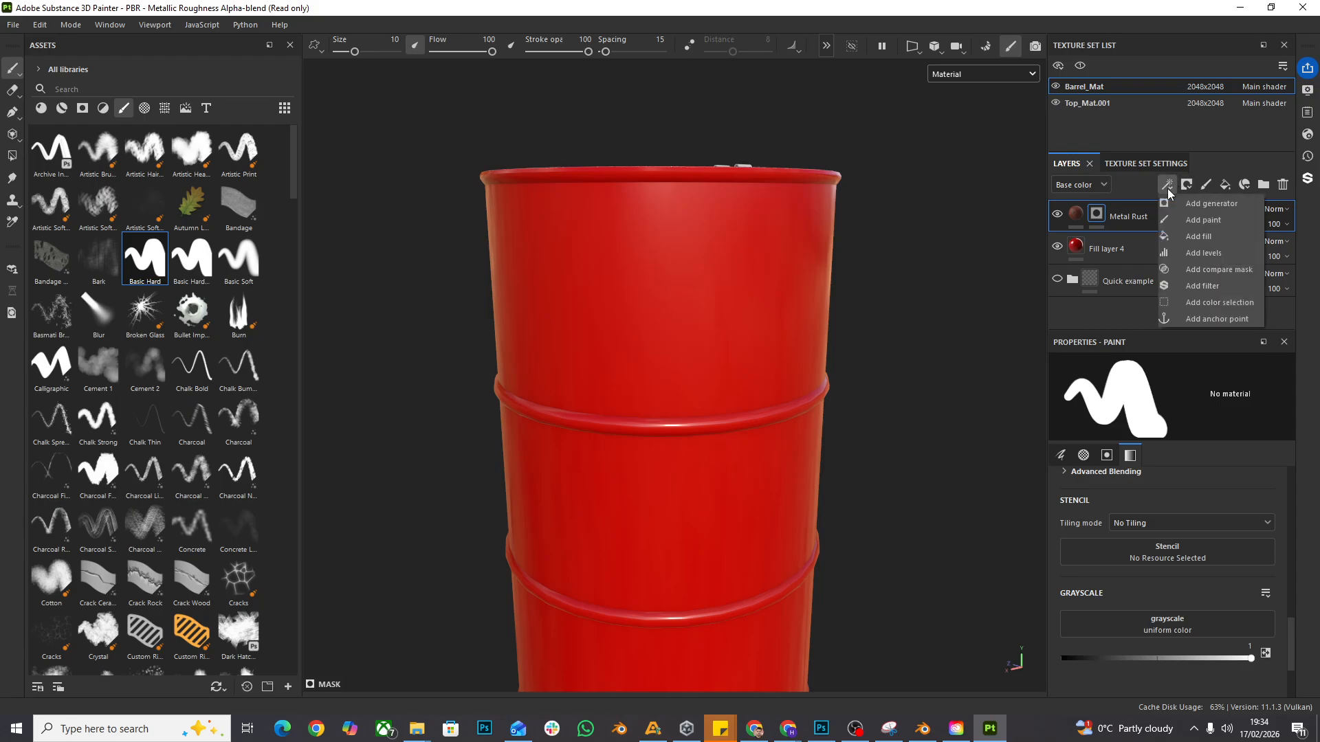
click(1212, 204)
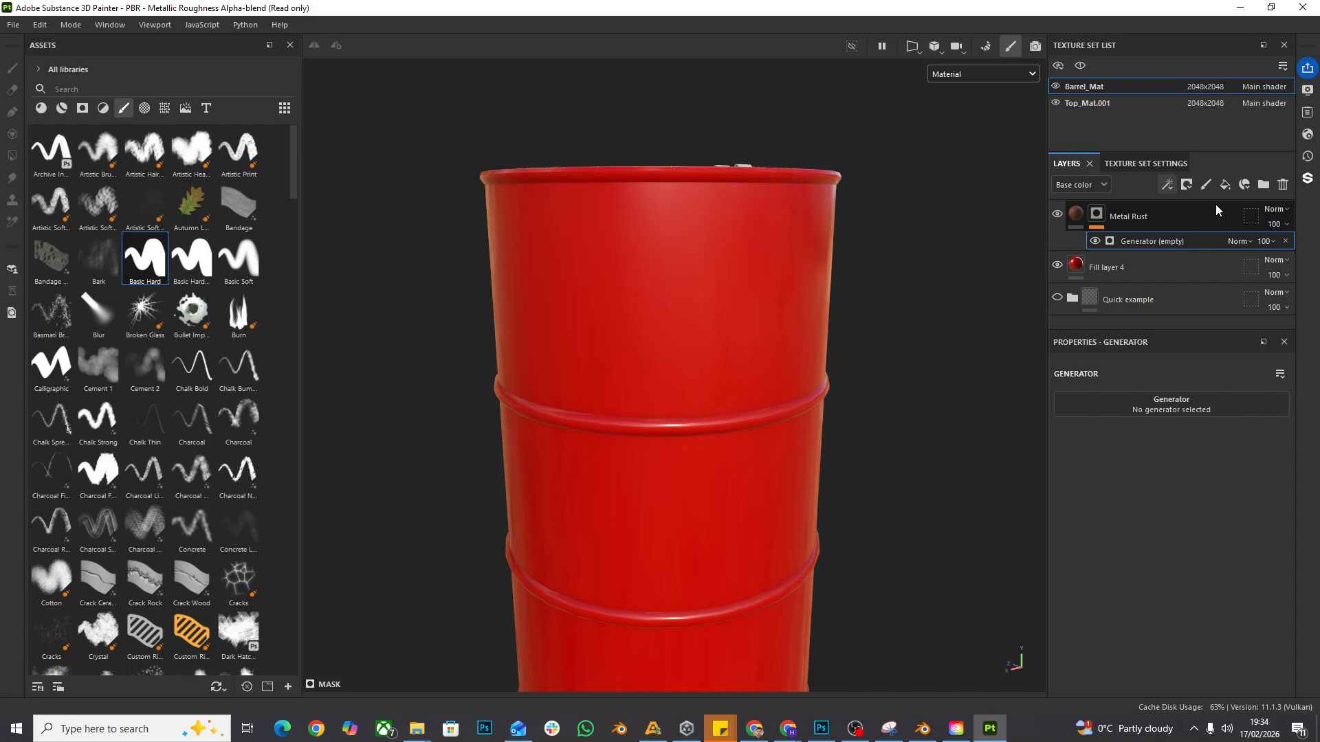
Step: Look through the Barrel_Mat texture set's baked mesh maps and return to the layer stack
click(1147, 164)
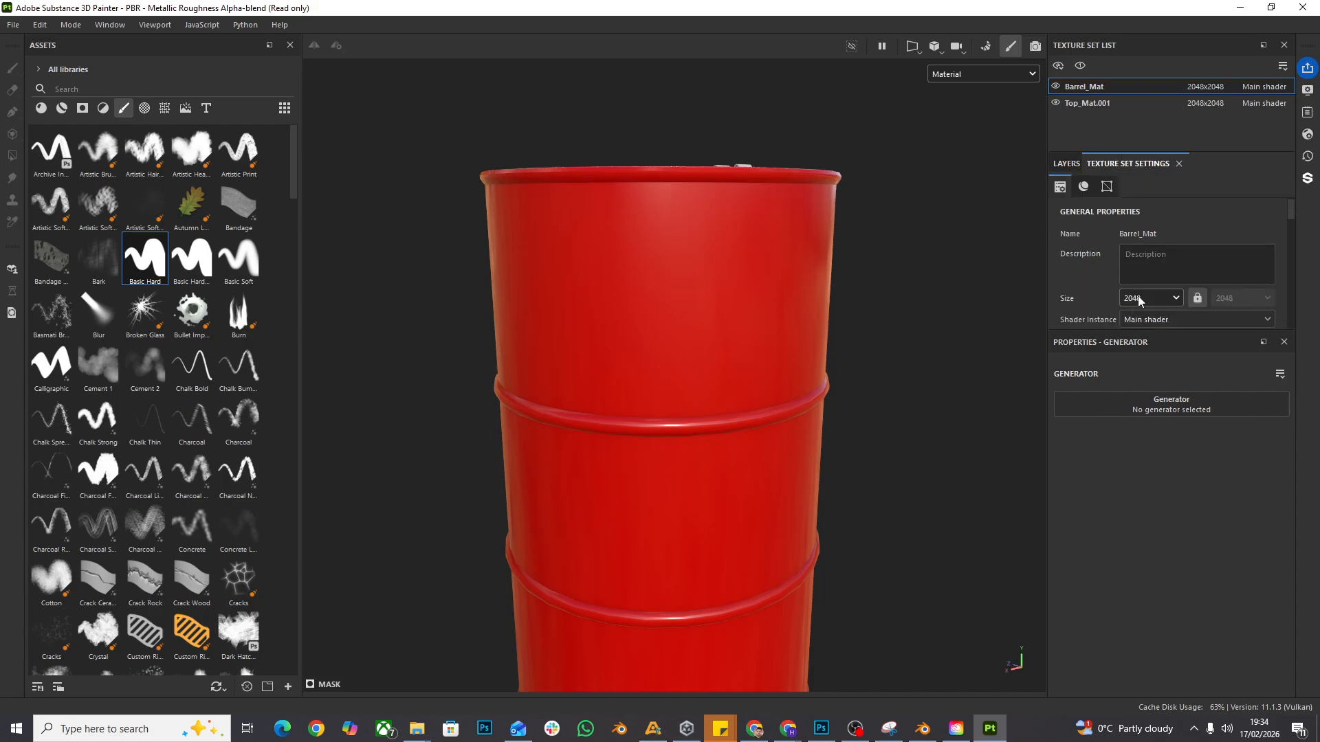
scroll(1138, 296, down, 10)
scroll(1141, 261, up, 6)
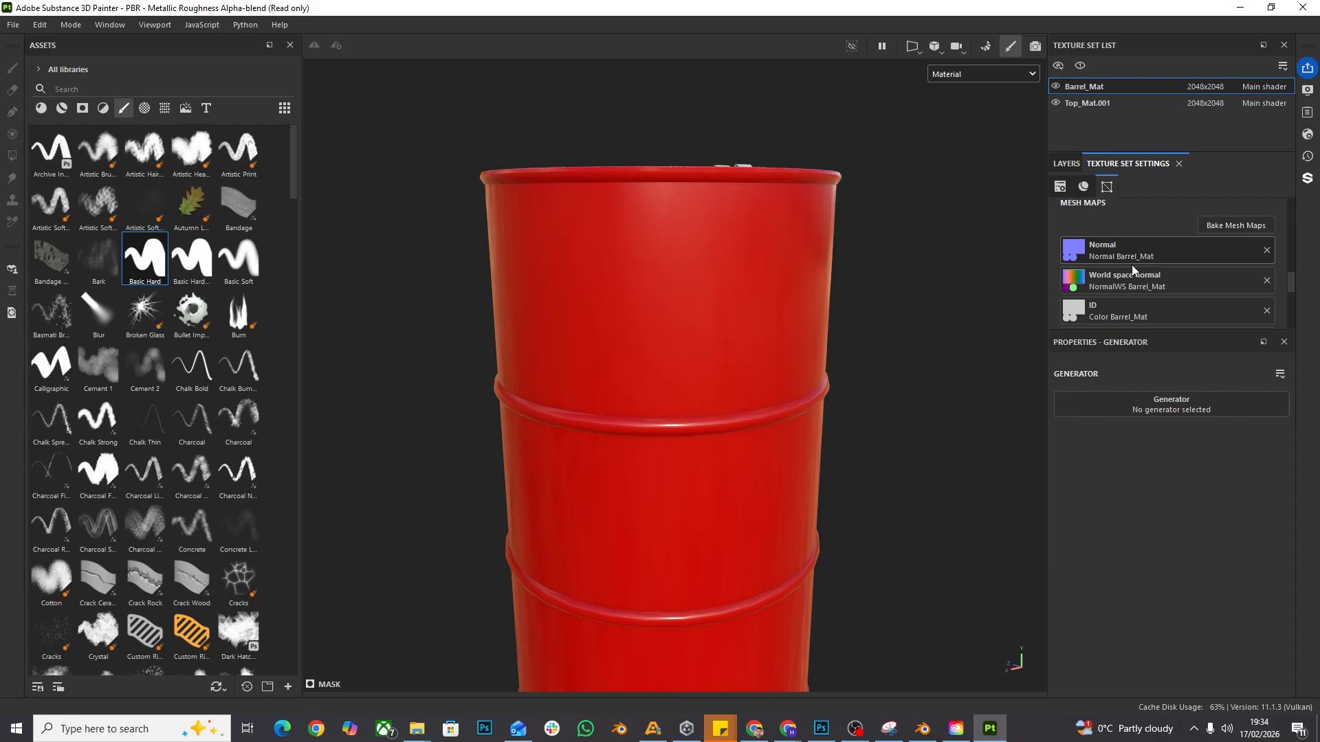
scroll(1151, 275, up, 5)
click(1066, 164)
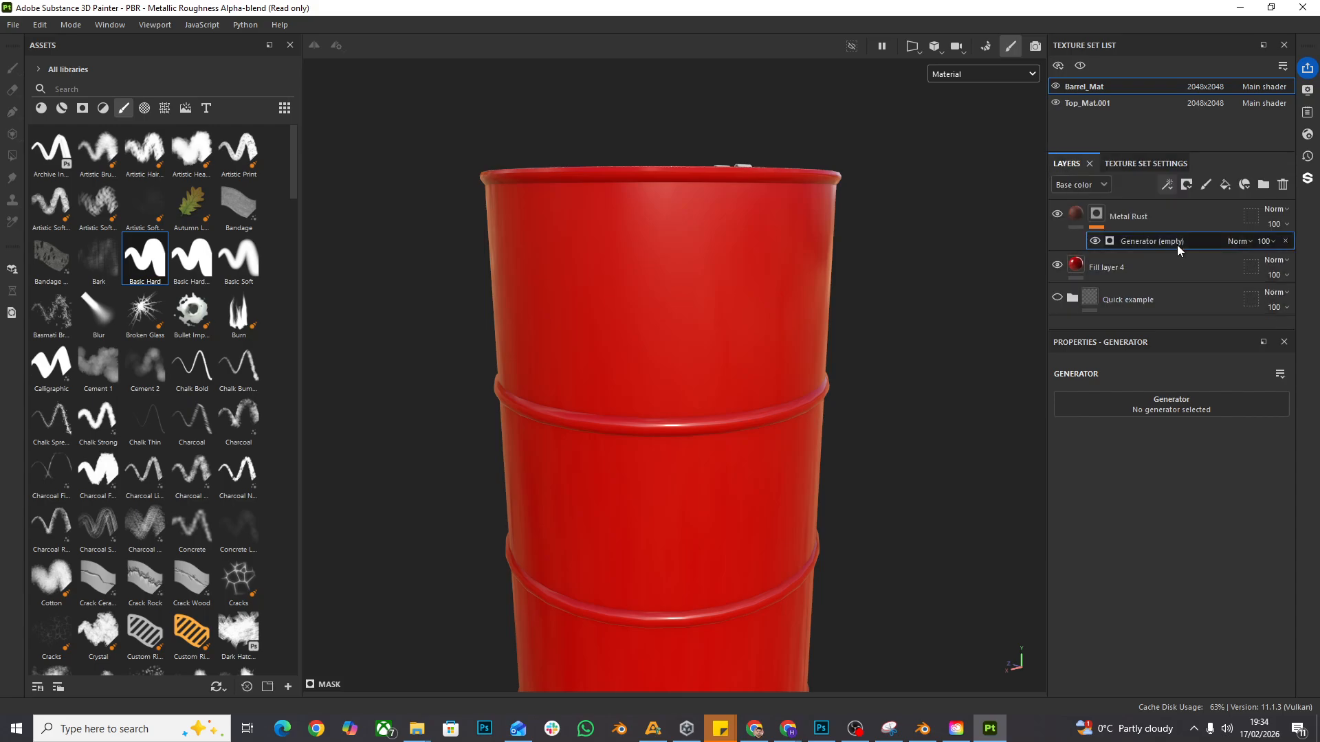
Step: Assign the Metal Edge Wear generator to the empty generator on the Metal Rust mask
click(1209, 407)
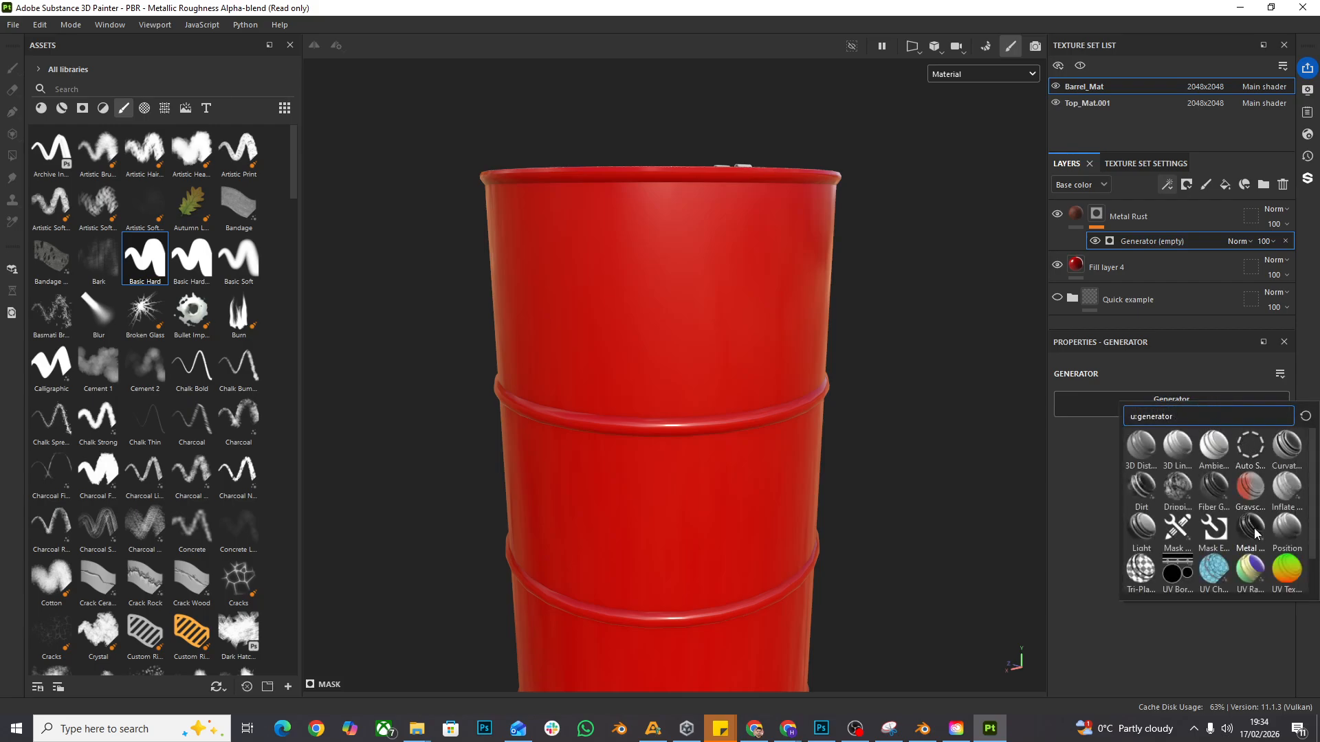
mouse_move(1255, 533)
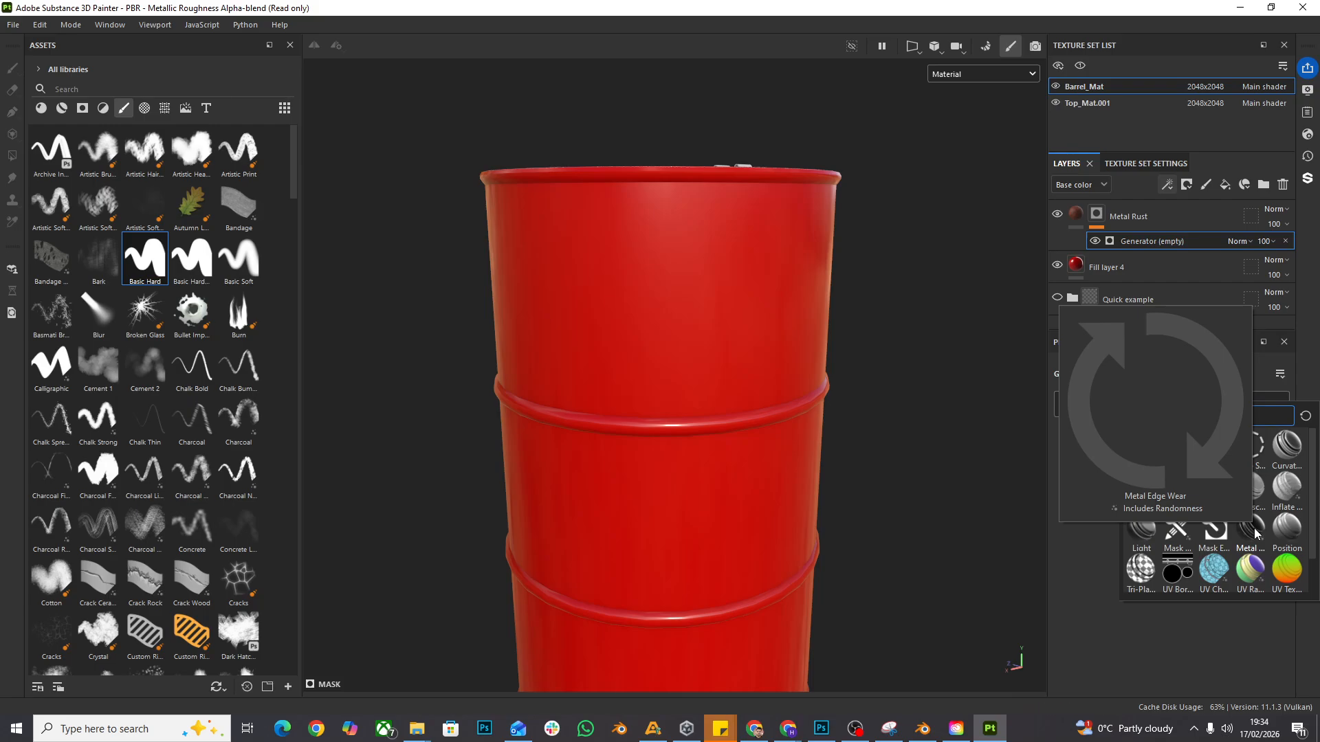
click(1250, 529)
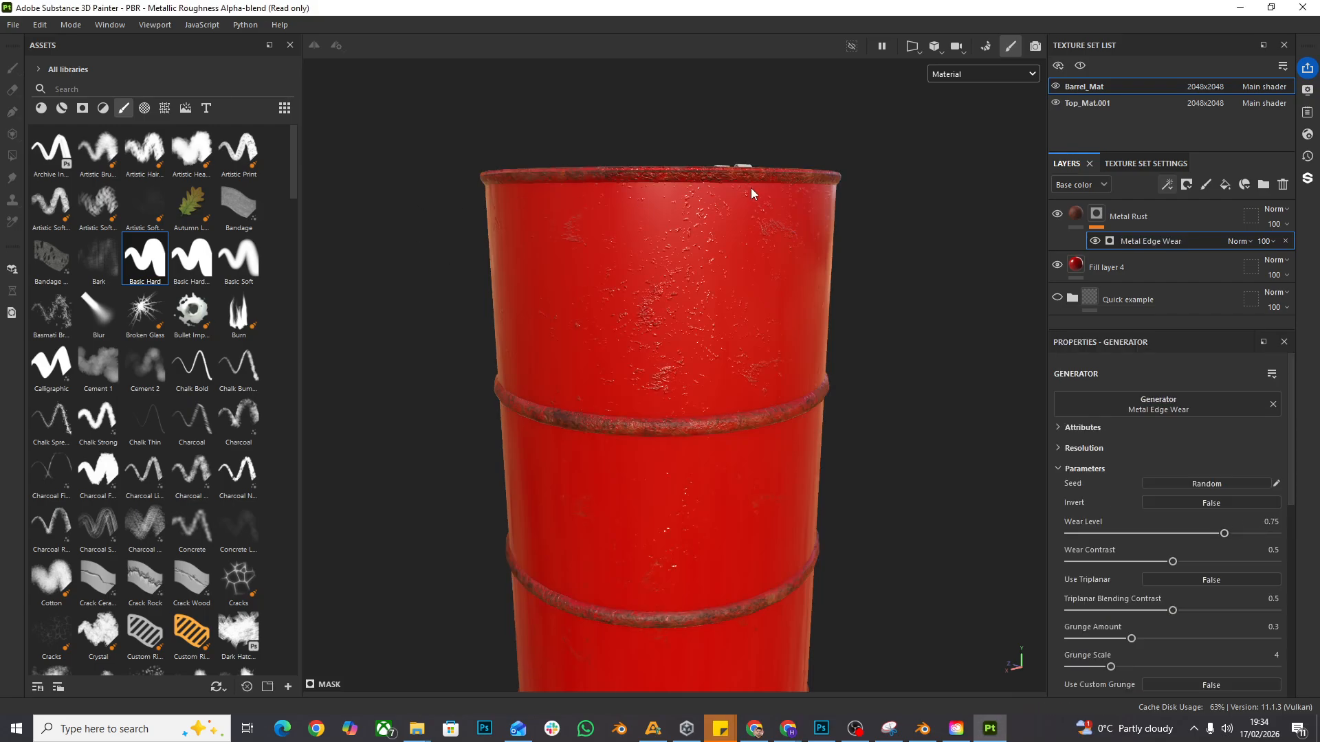
Step: Examine the generated edge wear on the barrel's rim, ridges and painted walls up close and from several angles
scroll(876, 418, up, 3)
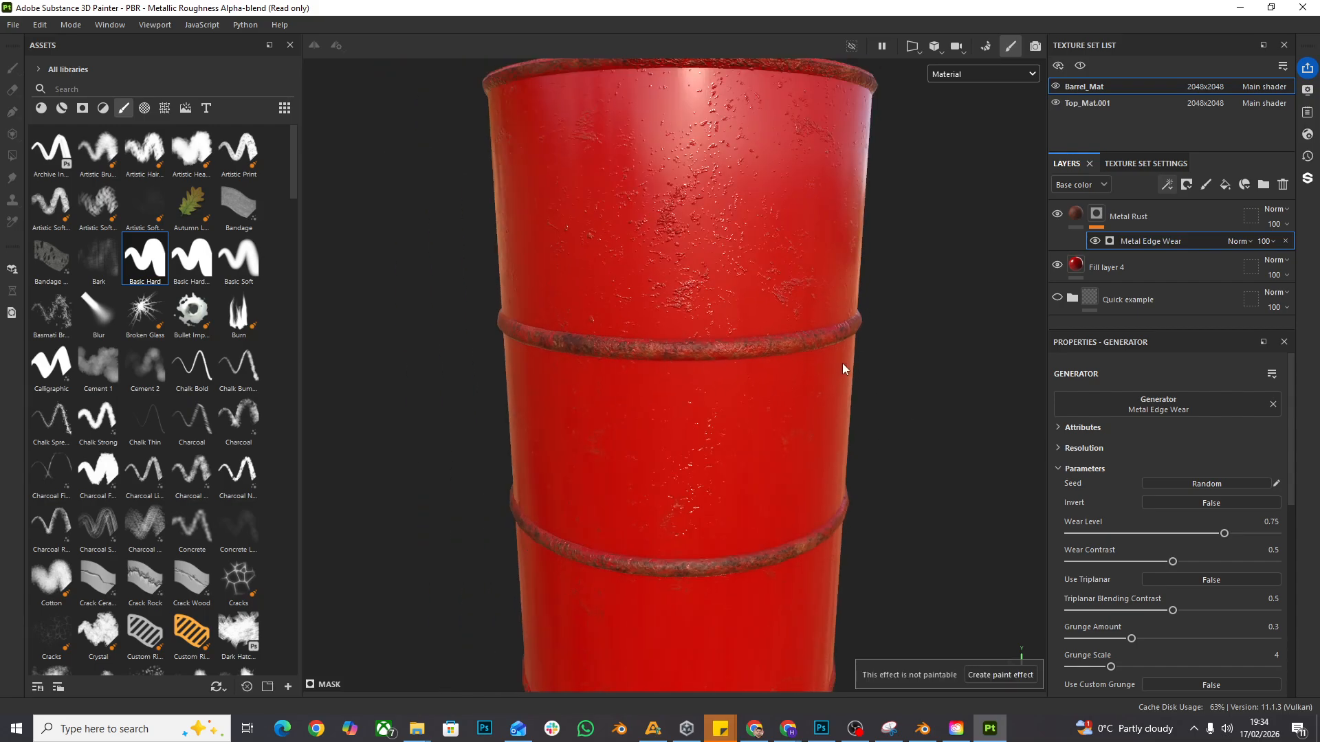
alt+drag(843, 363, 949, 333)
scroll(960, 337, up, 3)
mouse_move(718, 319)
alt+mouse_down()
mouse_move(811, 330)
mouse_move(796, 341)
mouse_move(898, 378)
mouse_move(726, 346)
mouse_move(501, 330)
mouse_move(825, 337)
mouse_move(711, 333)
mouse_move(720, 344)
alt+mouse_up()
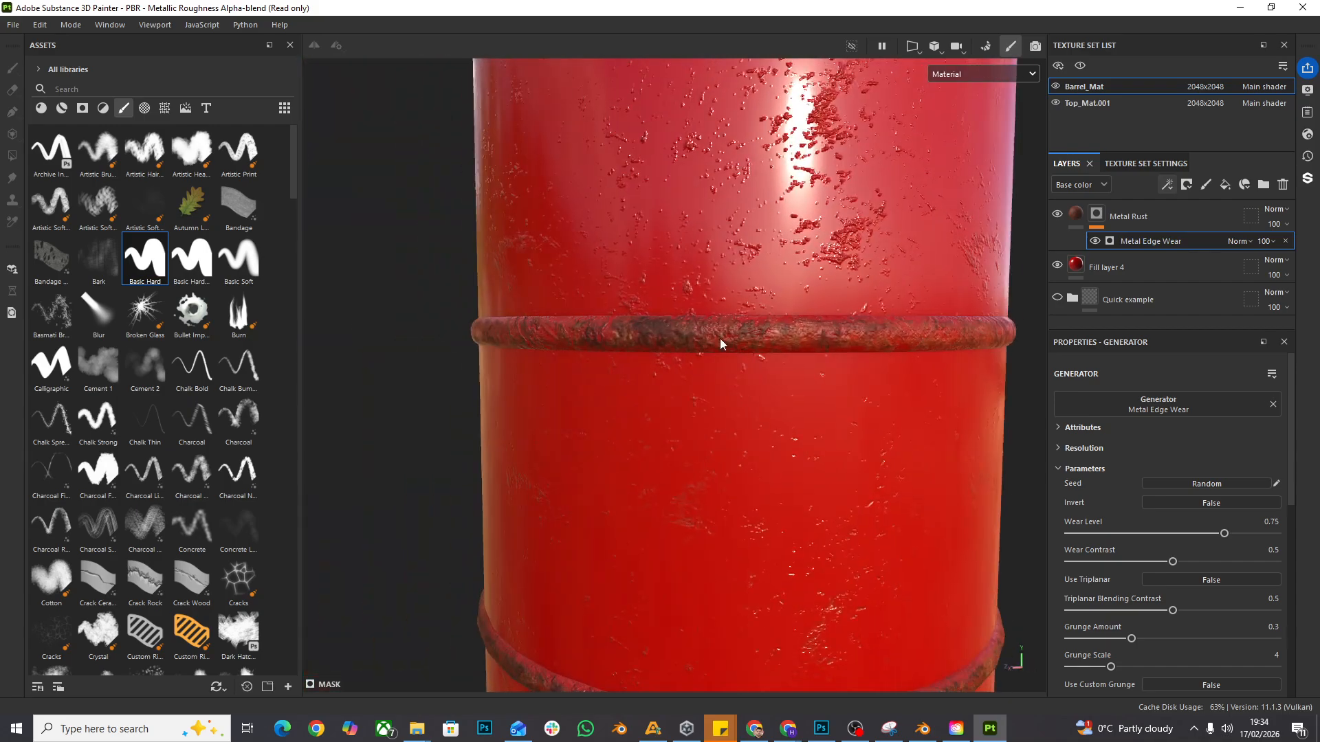
scroll(798, 258, down, 3)
alt+drag(755, 253, 692, 317)
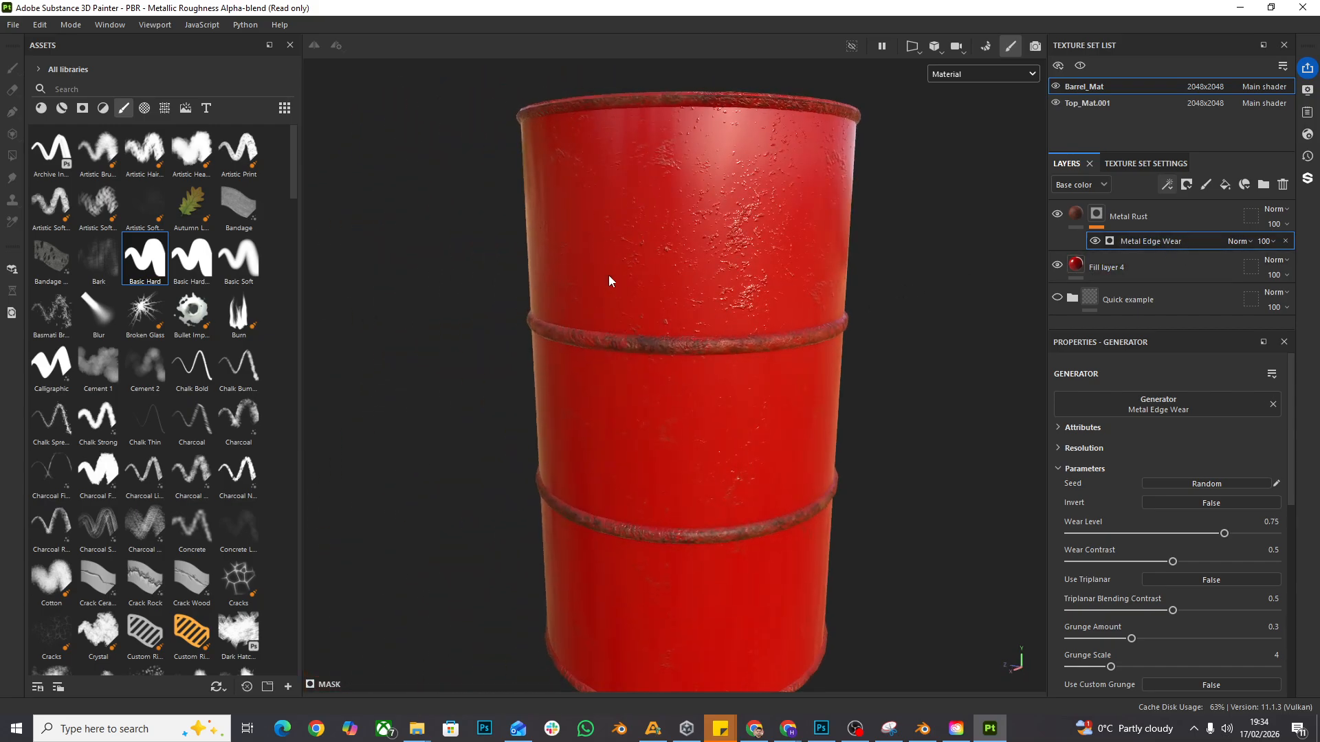
alt+middle_drag(860, 326, 746, 347)
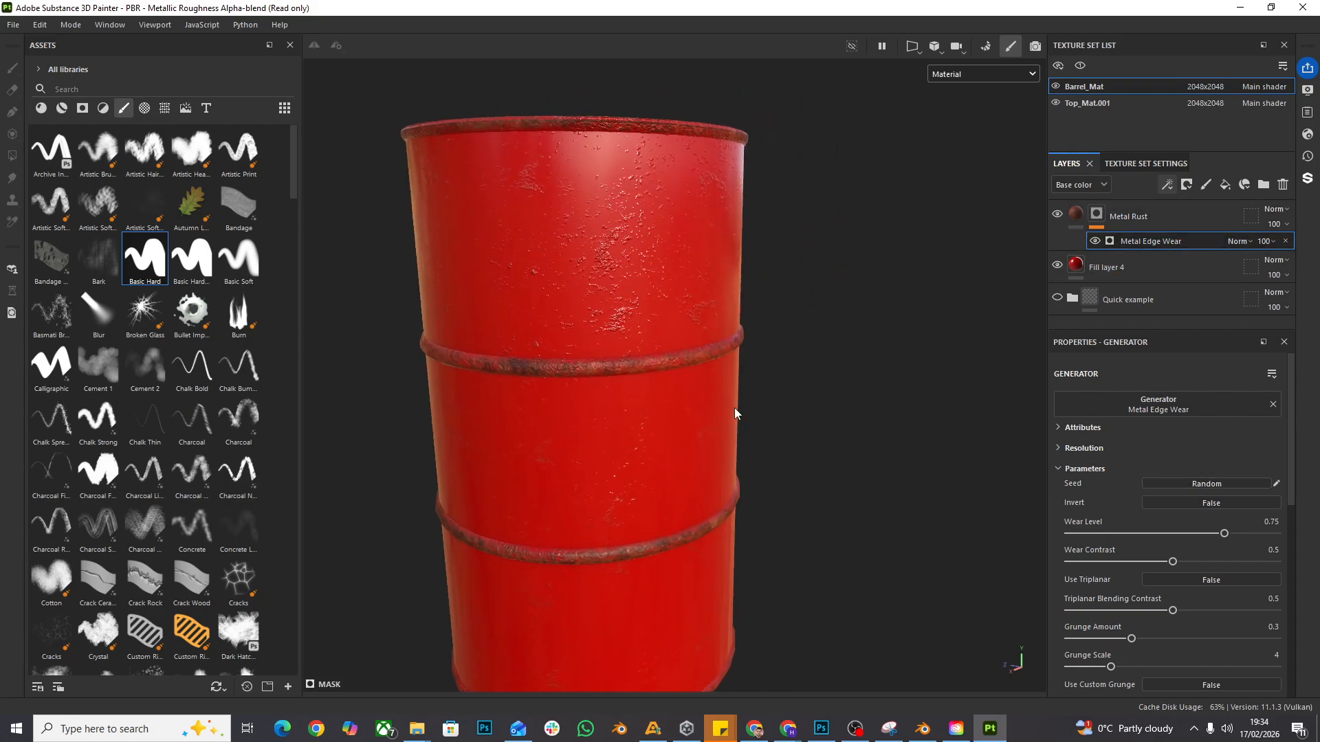
Step: Lower the Metal Edge Wear generator's Wear Contrast to 0.44
scroll(1171, 540, down, 3)
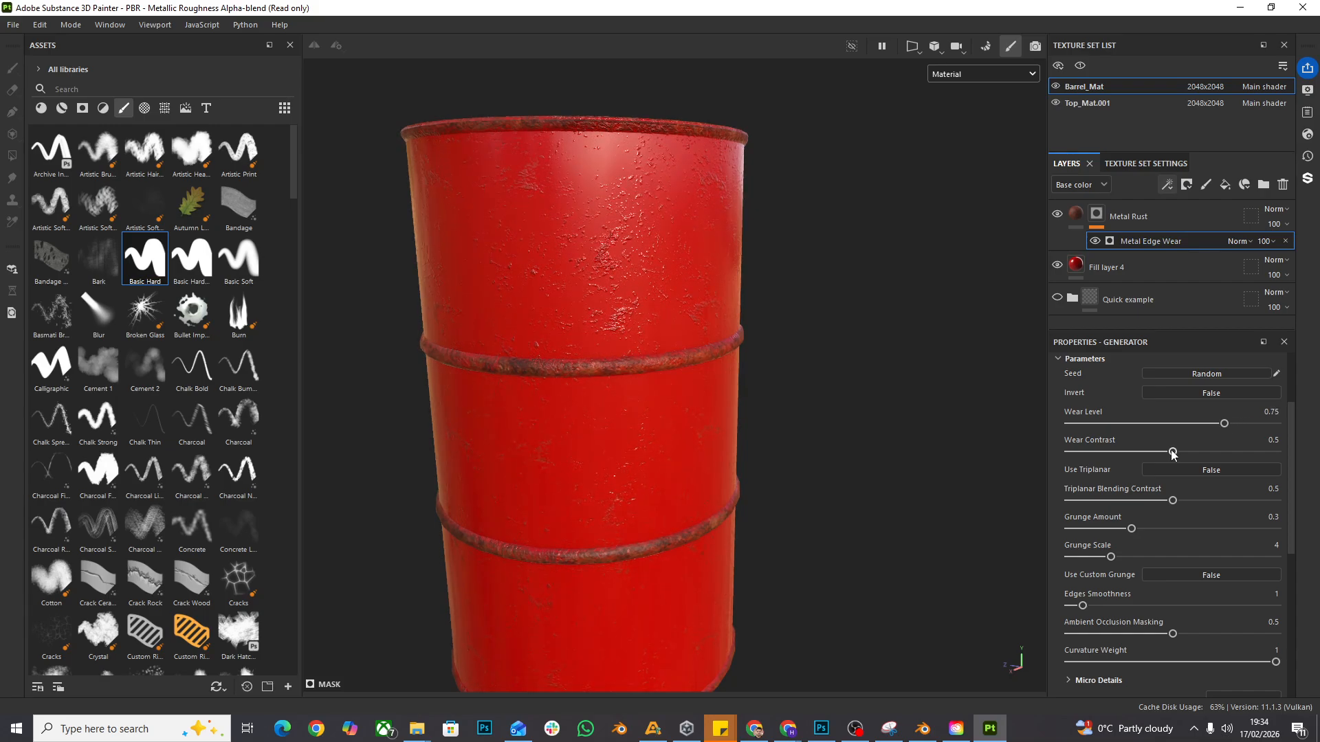
drag(1147, 453, 1129, 448)
alt+drag(700, 427, 572, 403)
alt+middle_drag(657, 442, 698, 306)
alt+right_drag(697, 306, 964, 414)
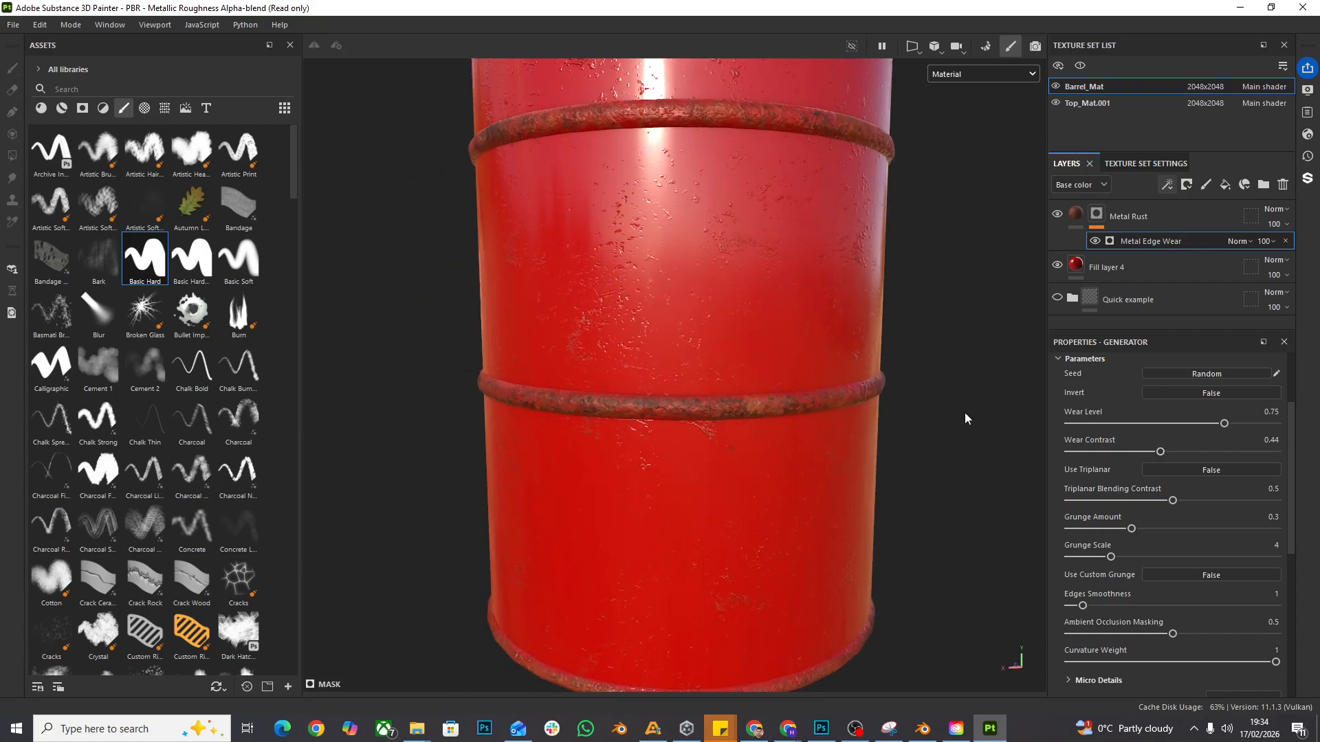
Step: Set the Metal Edge Wear generator's Grunge Amount to 0.39 and its Grunge Scale to 3
mouse_move(1132, 528)
mouse_down()
mouse_move(1188, 528)
mouse_move(1138, 528)
mouse_move(1151, 528)
mouse_up()
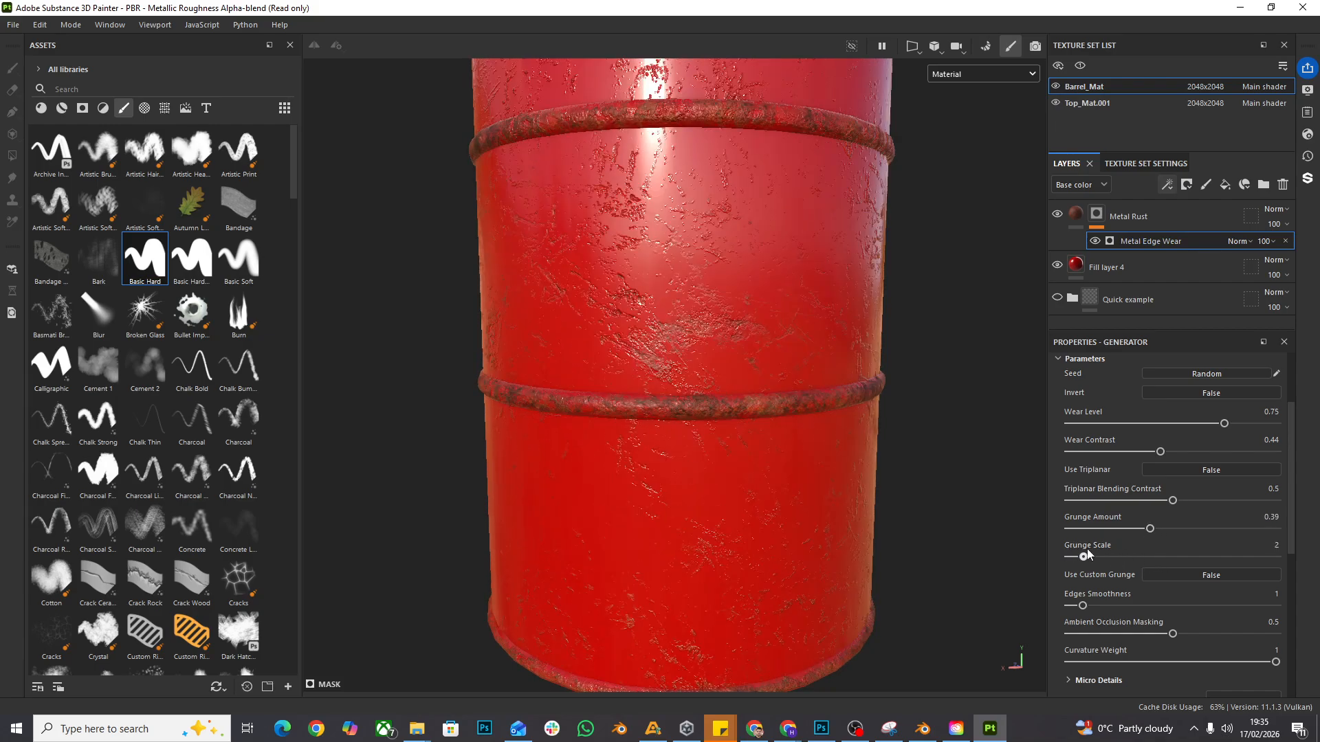
drag(1117, 554, 1106, 556)
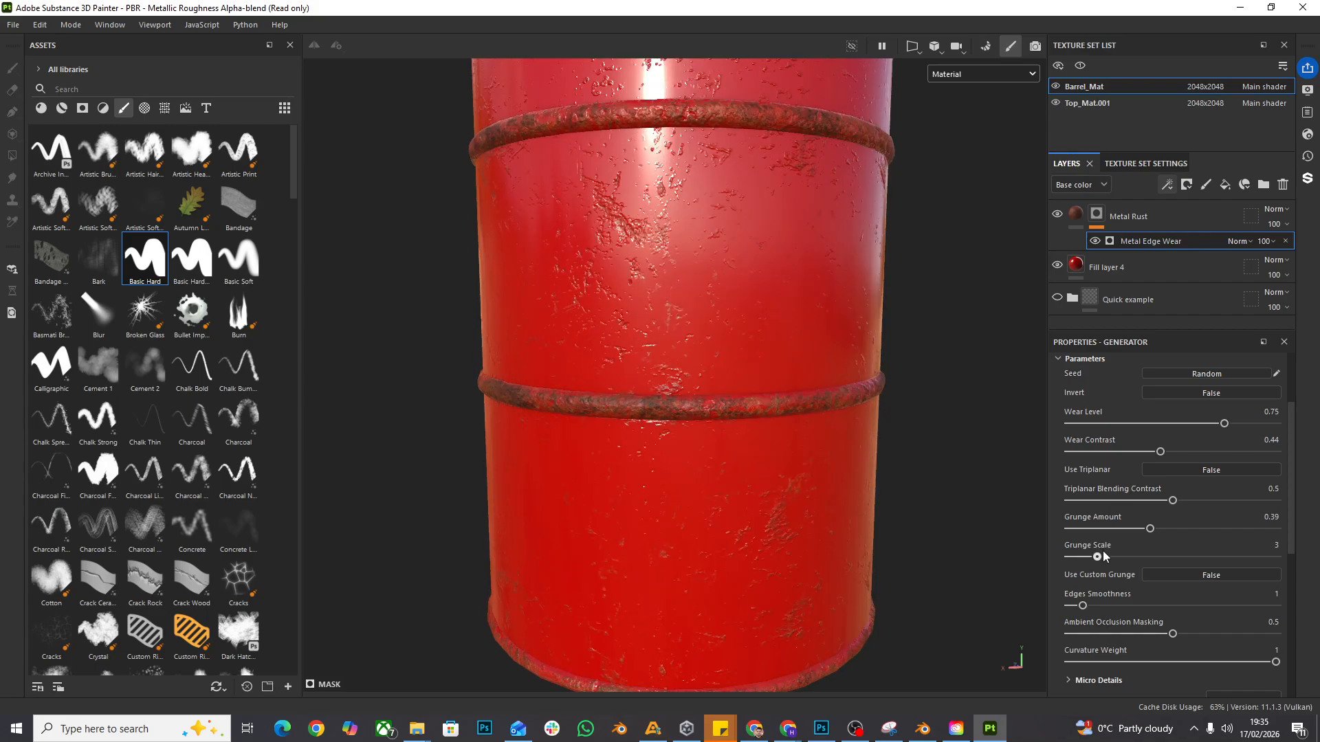
scroll(790, 289, down, 4)
alt+middle_drag(790, 289, 697, 406)
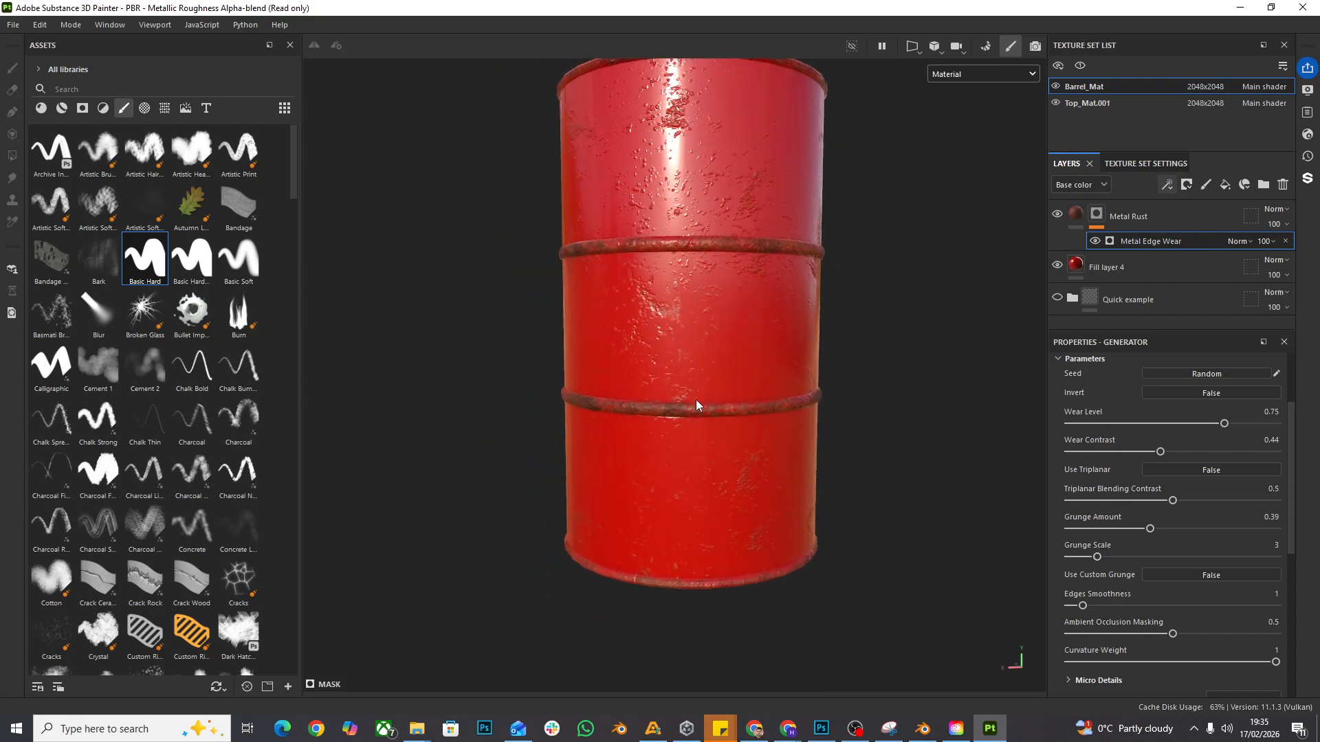
Step: Raise the Metal Edge Wear generator's Edges Smoothness to 5.49 and inspect the wear around the ridges
scroll(1102, 619, down, 3)
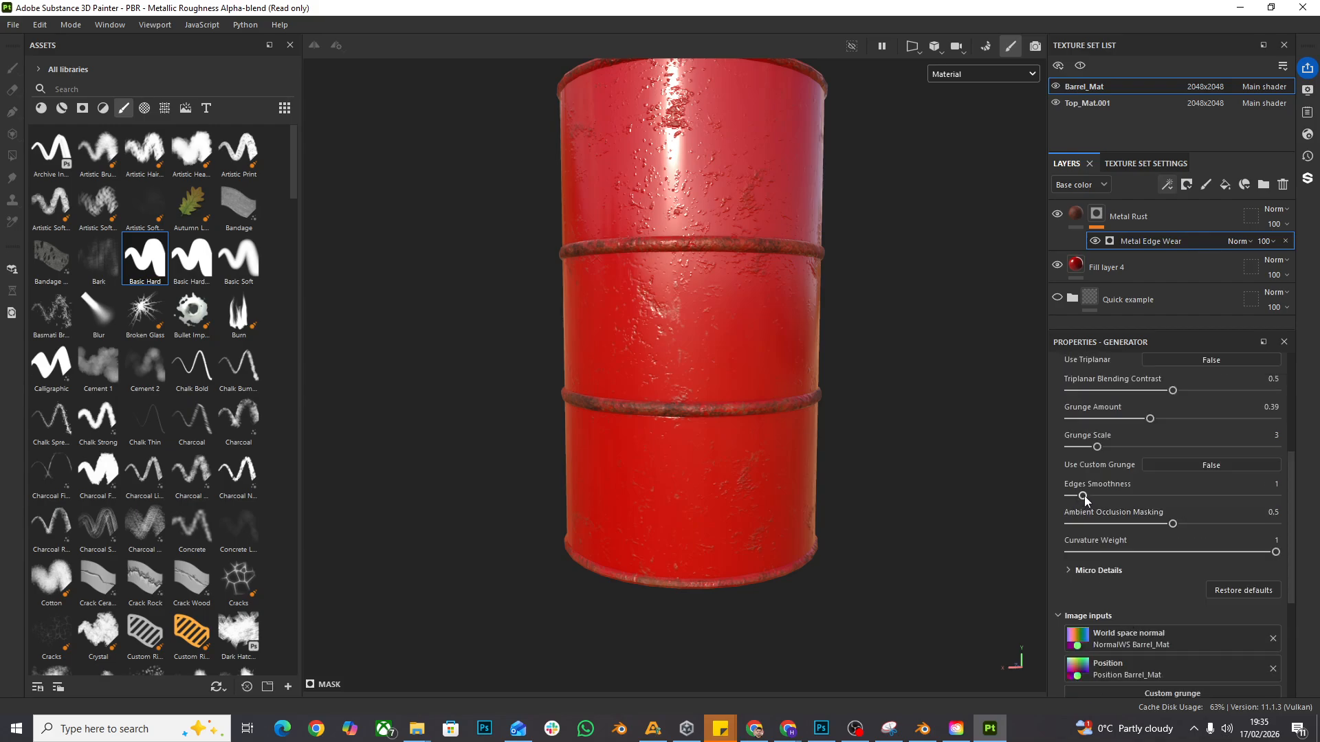
drag(1084, 500, 1141, 496)
scroll(724, 210, up, 2)
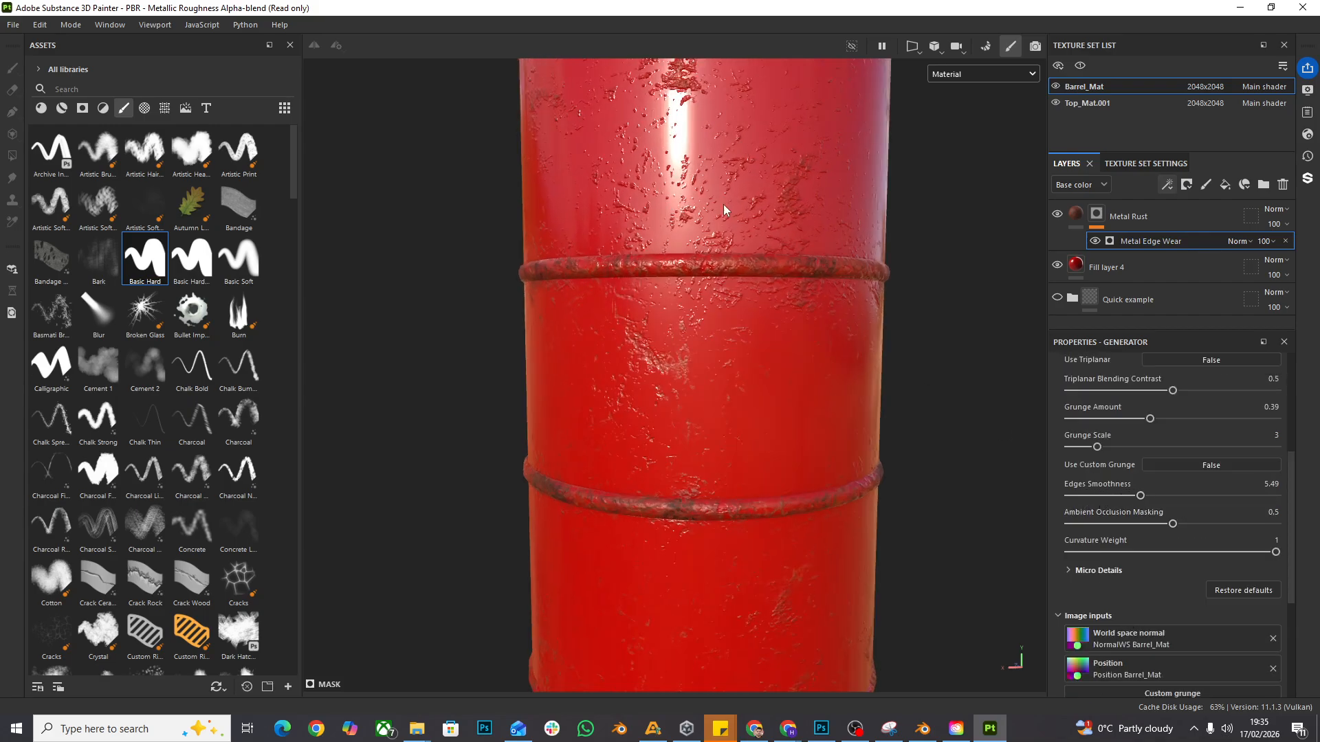
scroll(778, 353, up, 5)
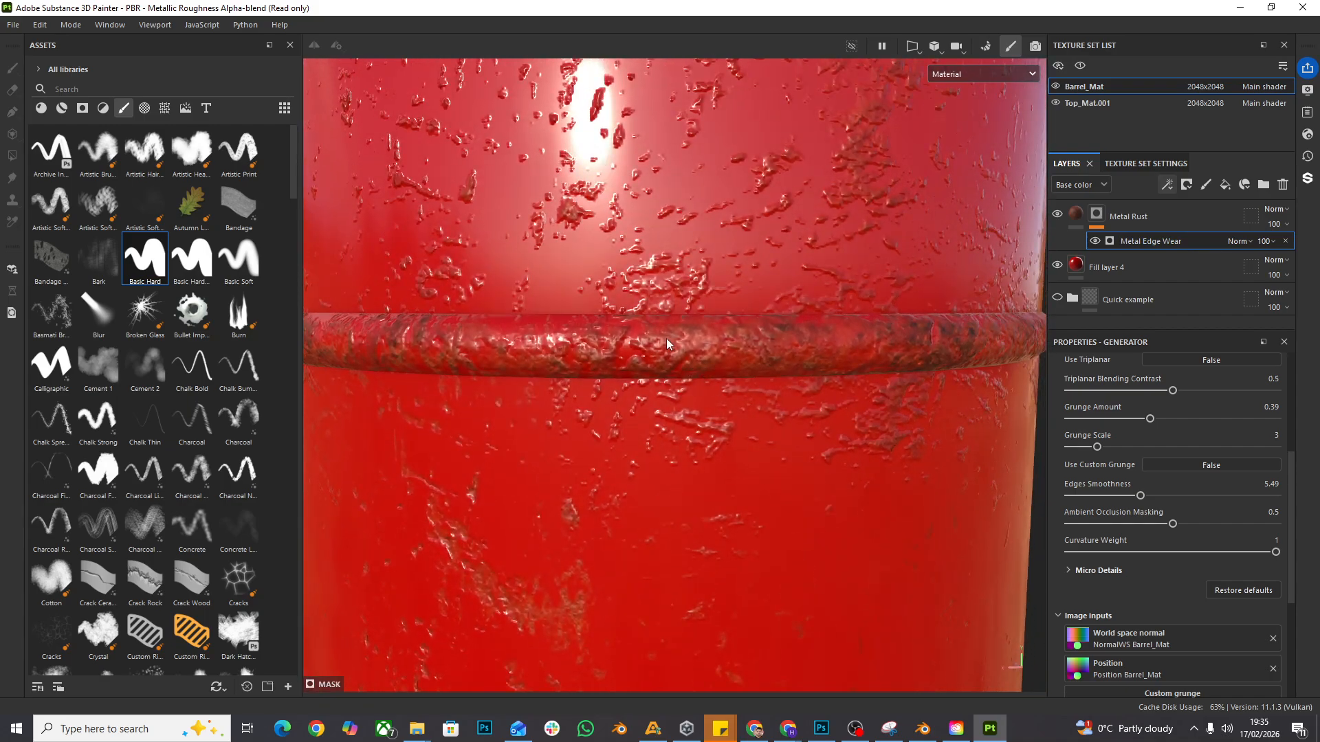
alt+drag(669, 345, 825, 394)
scroll(837, 393, down, 2)
alt+drag(919, 388, 651, 321)
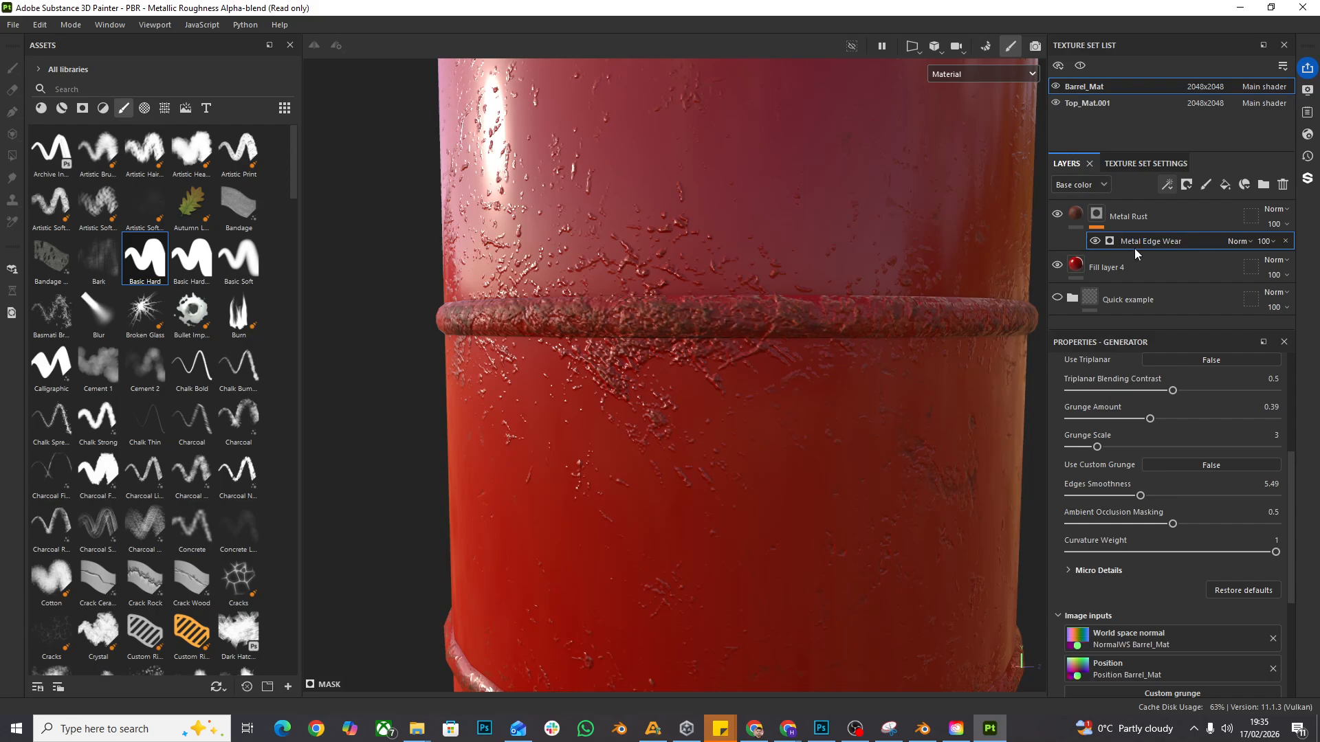
Step: Add a paint effect above the Metal Edge Wear generator in the Metal Rust mask and review its brush properties
click(1172, 186)
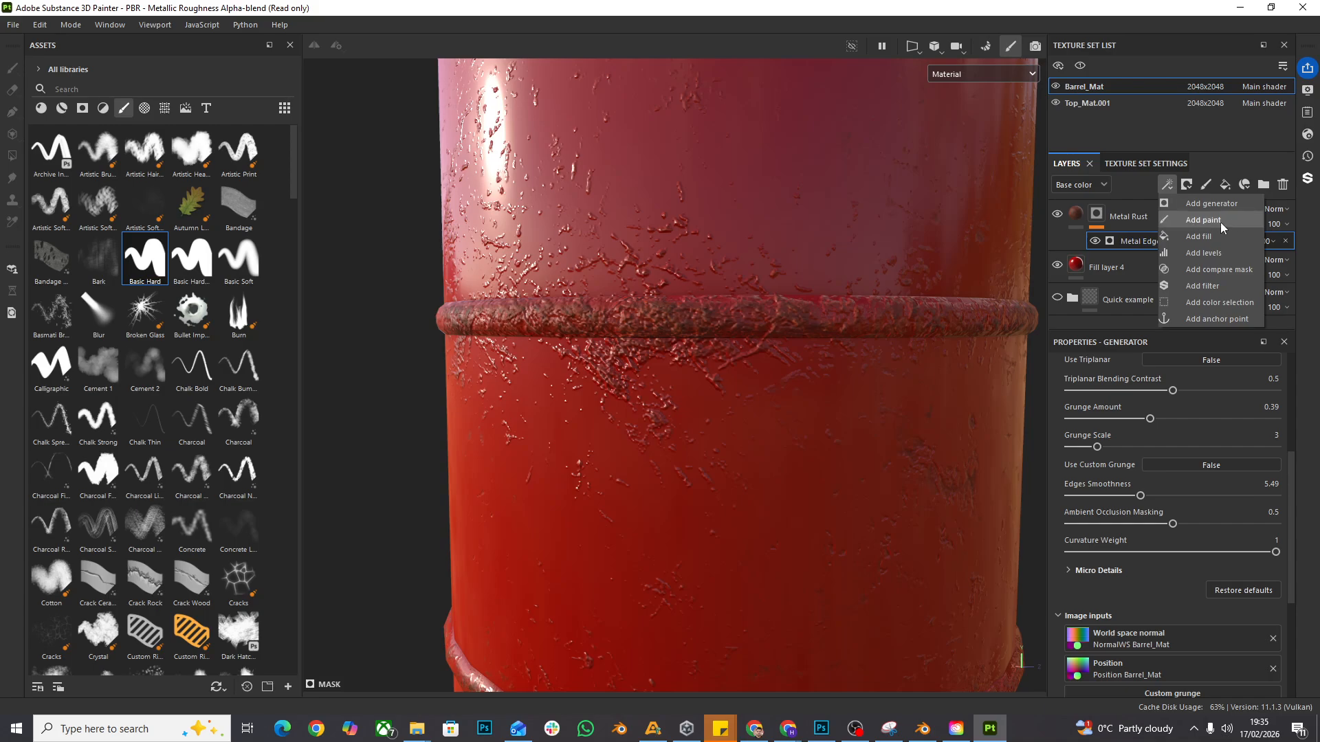
click(1221, 220)
scroll(1183, 560, down, 3)
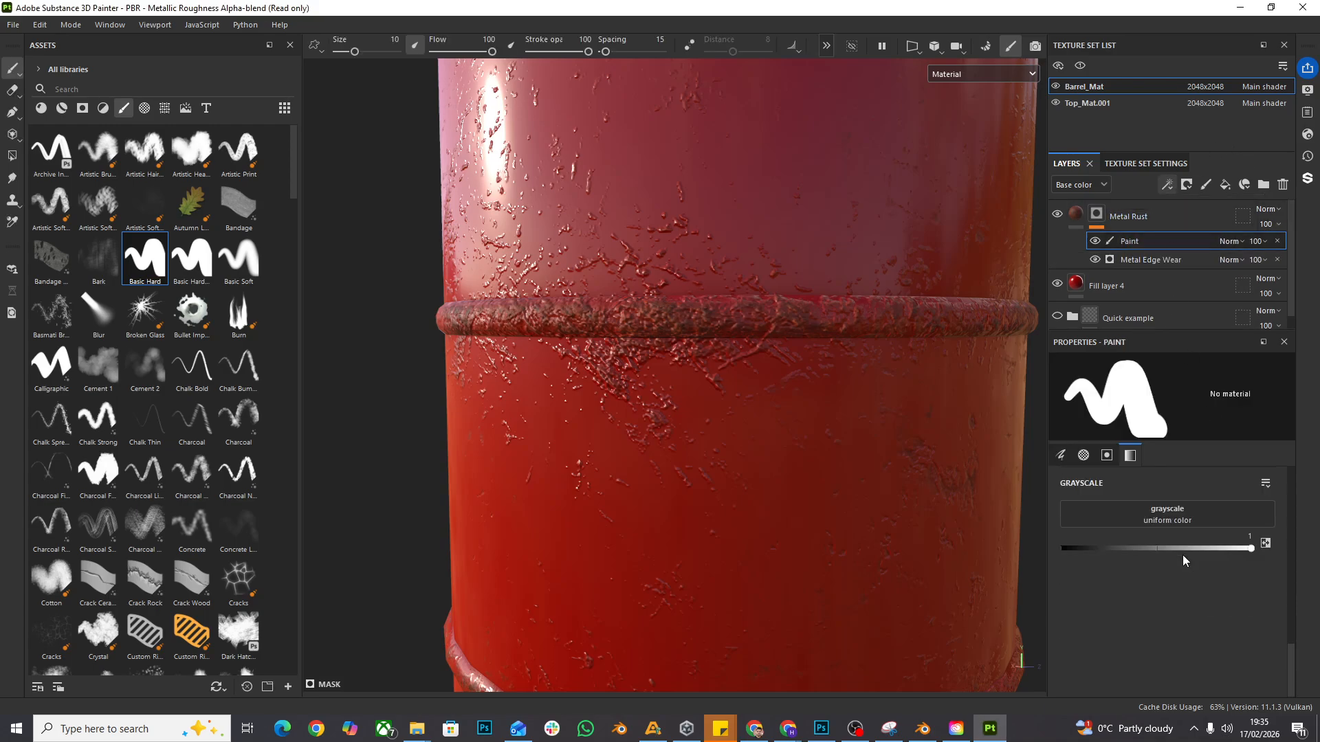
scroll(1182, 555, up, 6)
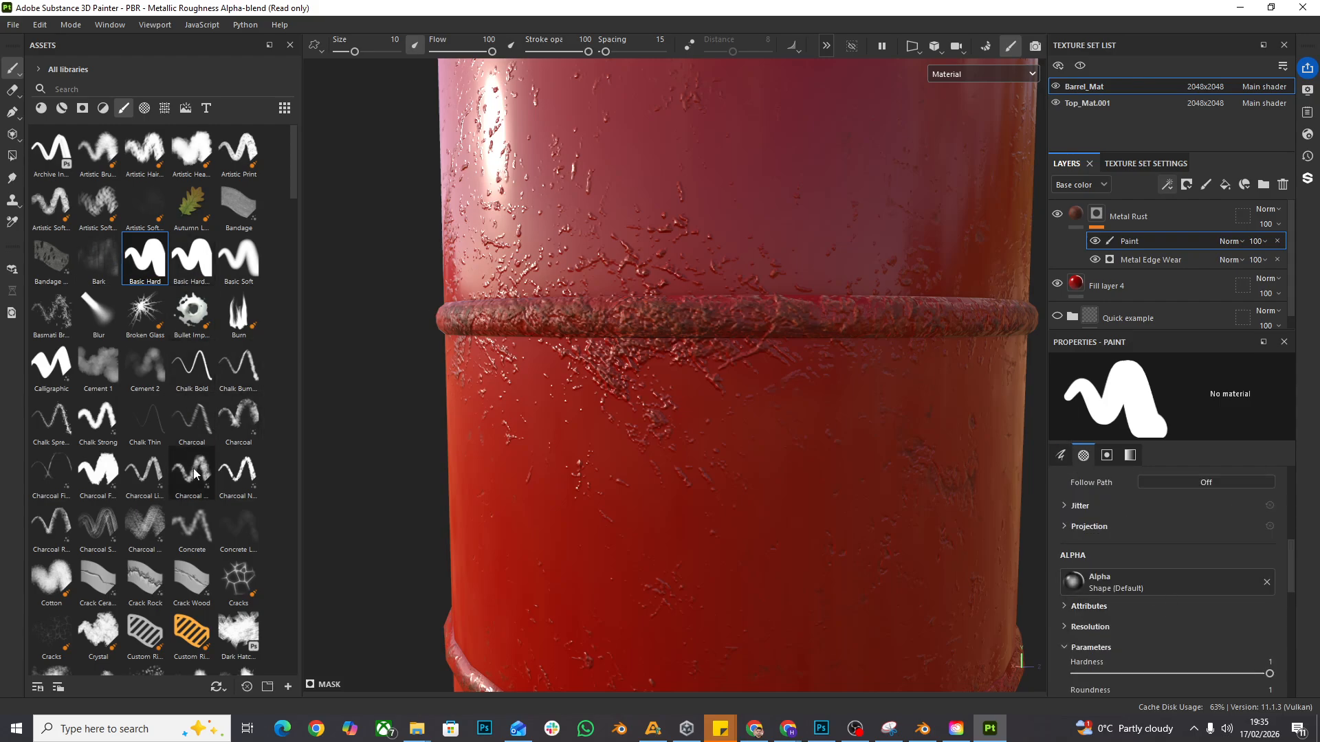
Step: Choose the Dirt Spots brush, enlarge it to size 26.75 and show its grayscale setting
scroll(194, 473, down, 5)
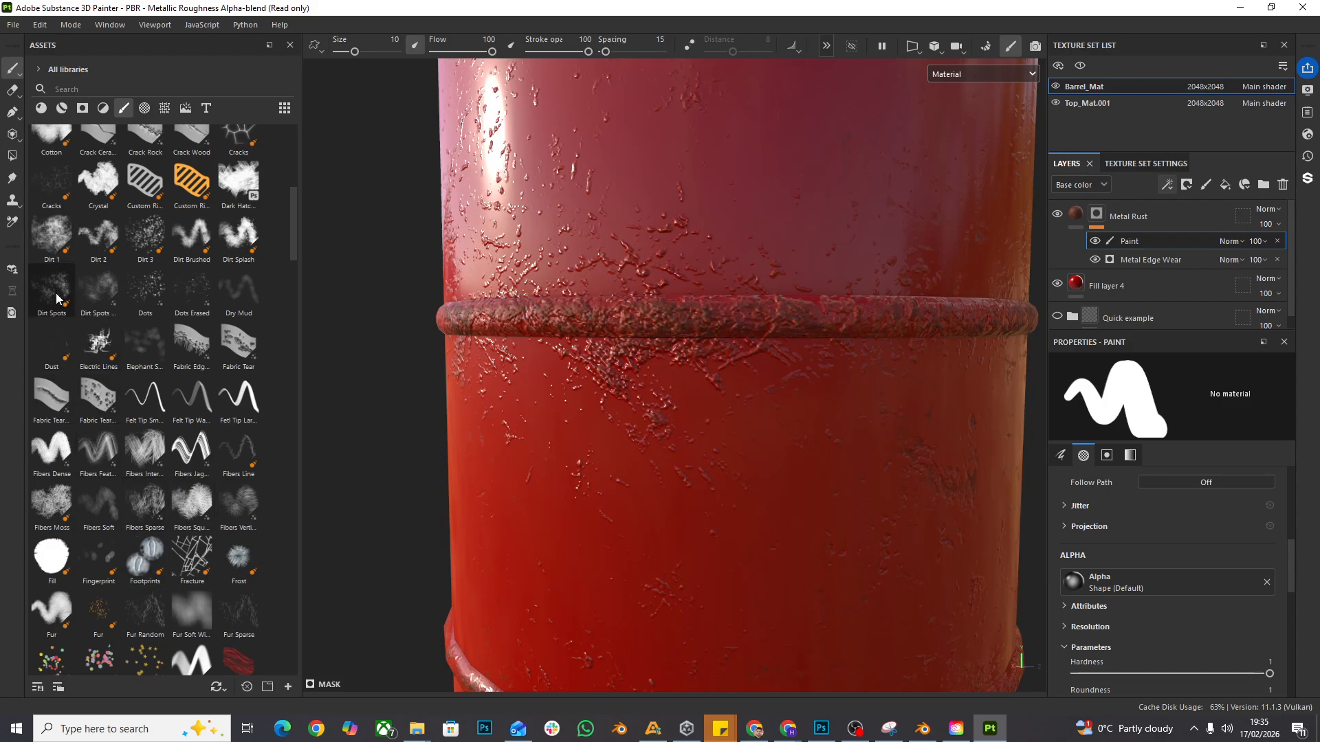
click(55, 289)
ctrl+right_drag(684, 320, 722, 322)
click(1130, 456)
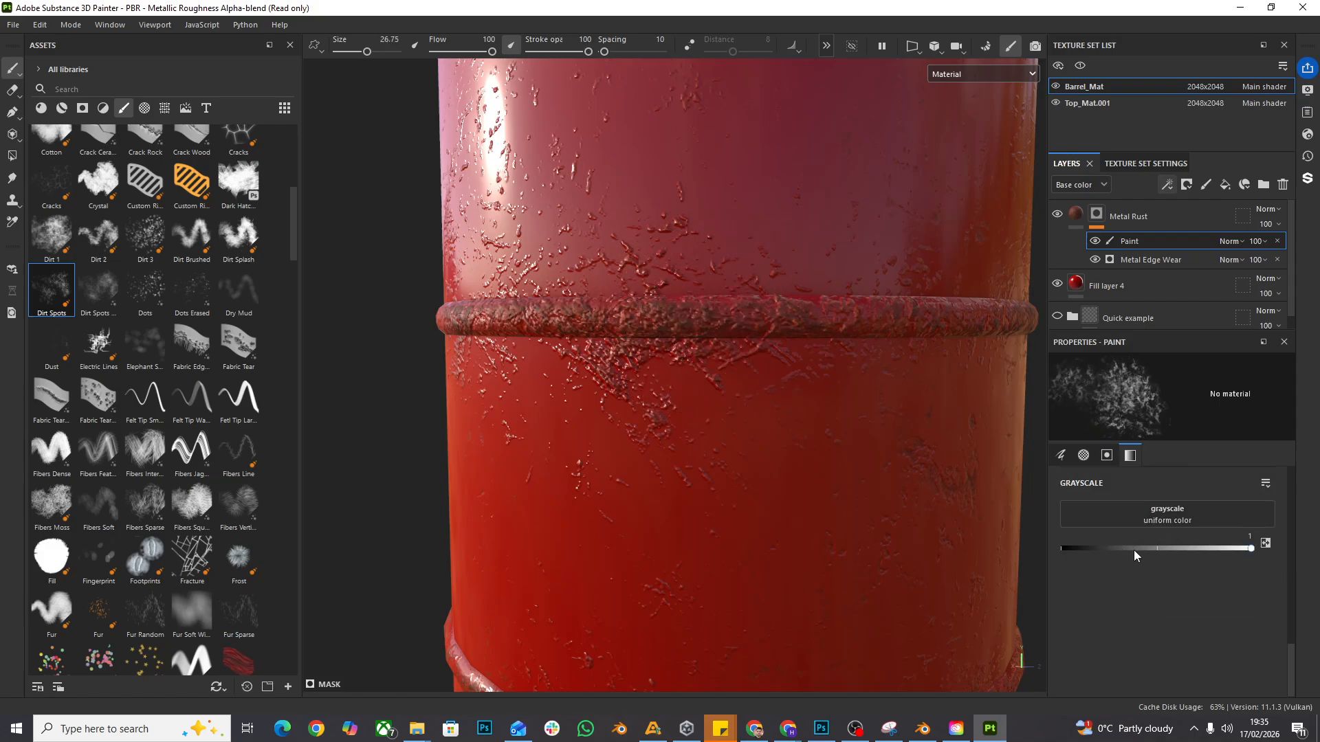
Step: Invert the brush grayscale to 0 for erasing and switch the viewport to the 2D UV layout only
key(x)
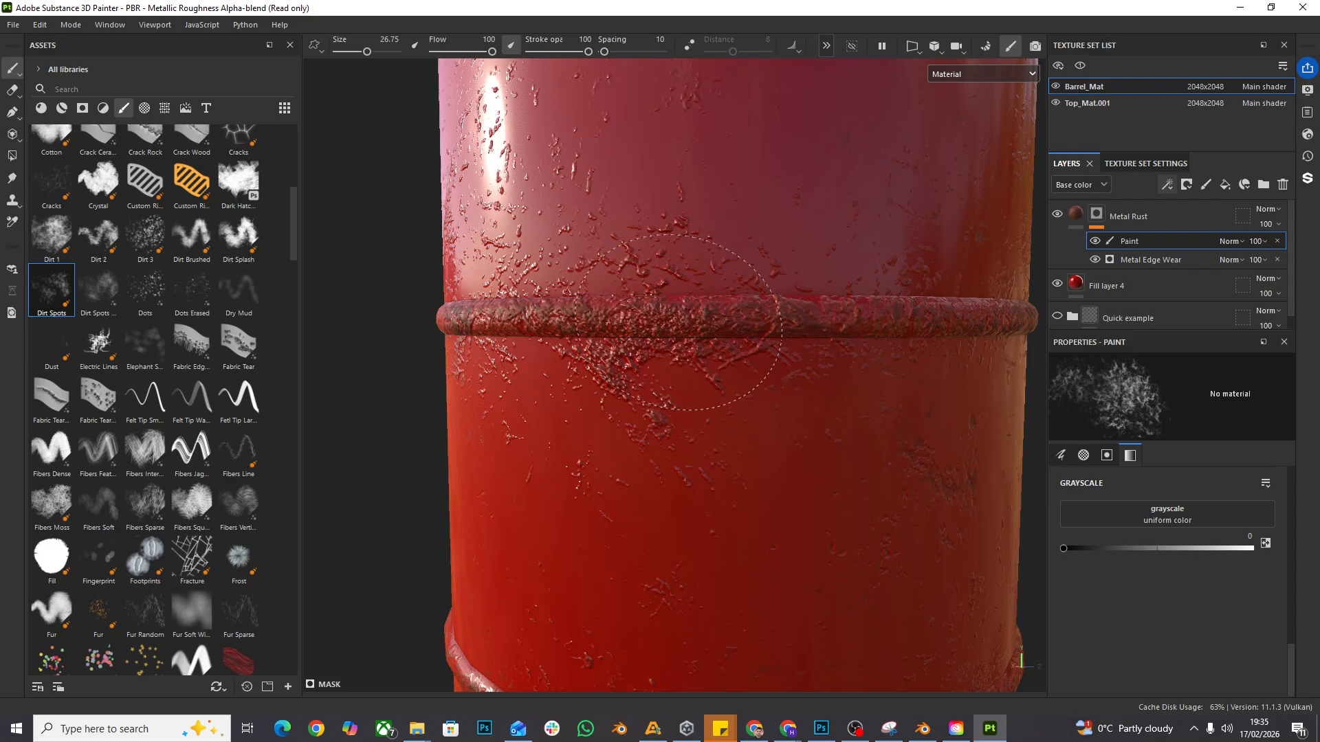
scroll(681, 323, up, 5)
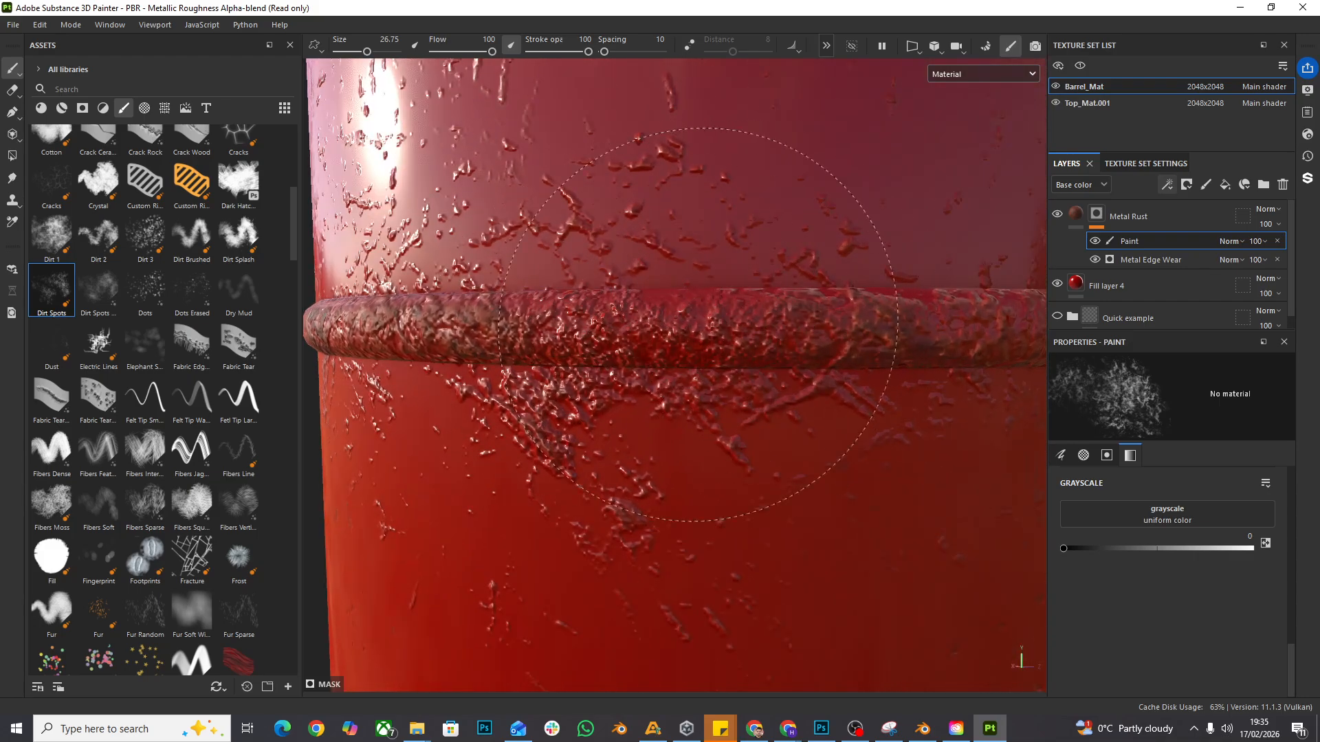
scroll(752, 371, down, 3)
alt+middle_drag(868, 417, 582, 364)
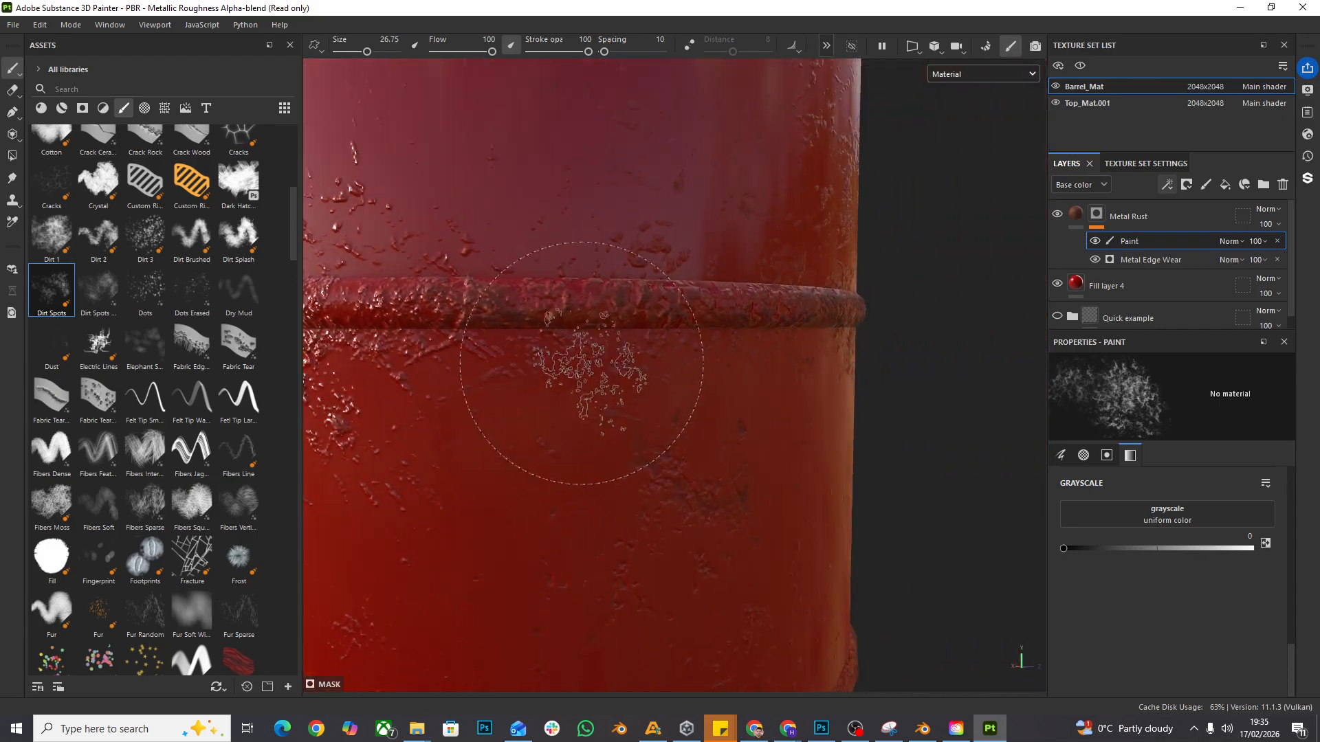
click(919, 49)
click(966, 99)
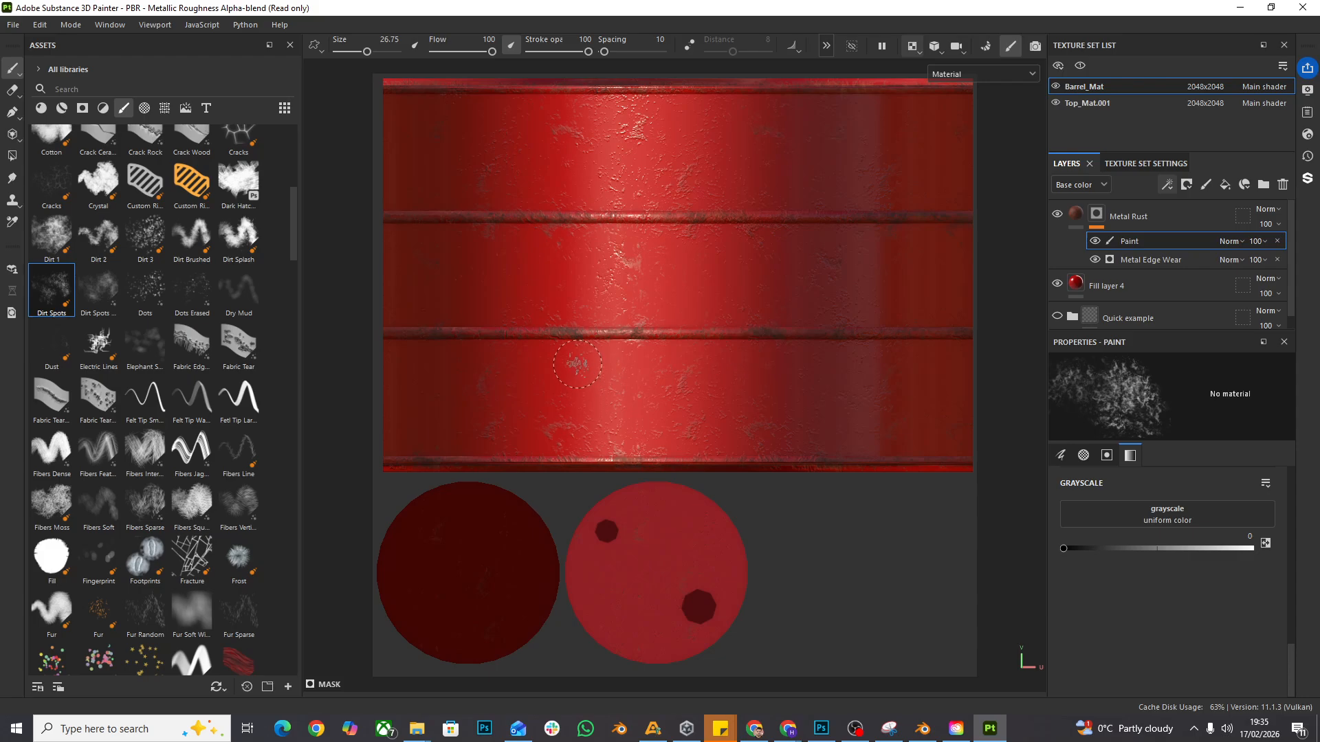
Step: Erase patches of rust along the barrel's ridges in the UV layout with the Dirt Spots brush at grayscale 0
scroll(578, 365, up, 3)
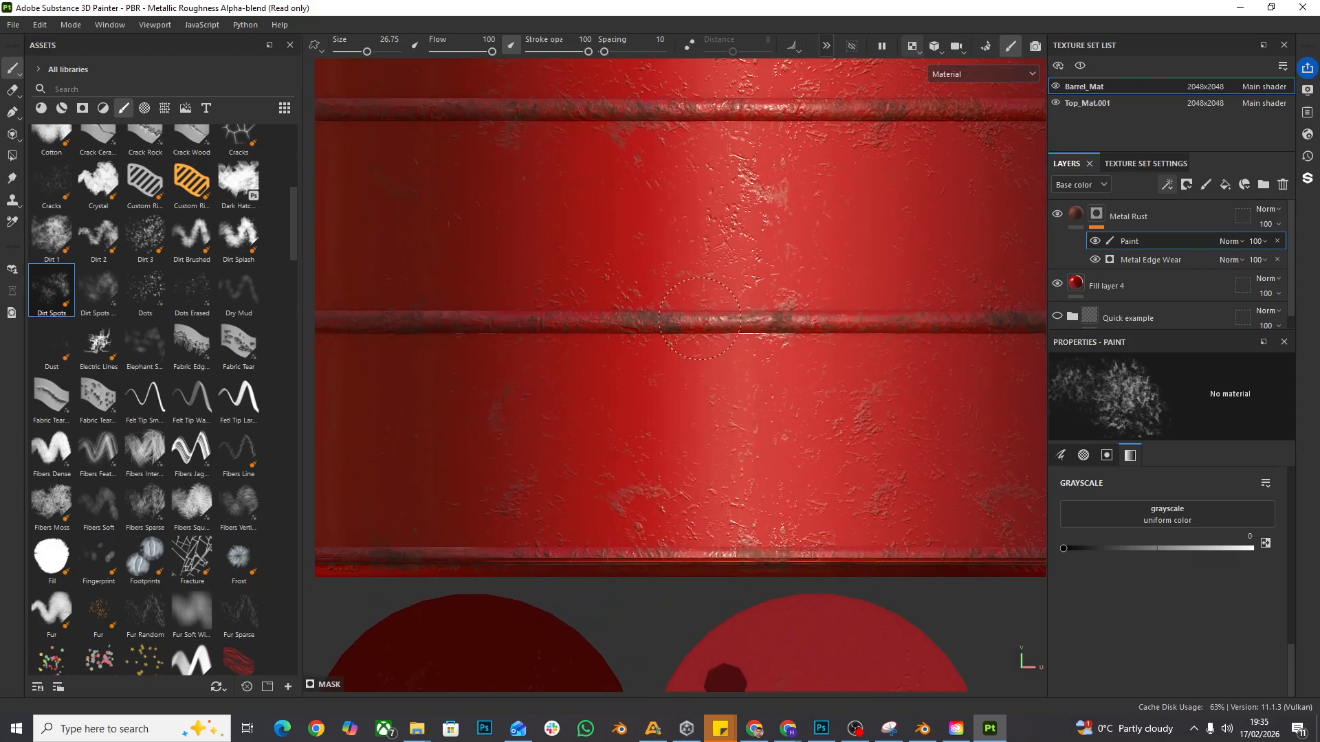
scroll(795, 319, down, 3)
alt+middle_drag(955, 324, 646, 375)
scroll(643, 376, up, 3)
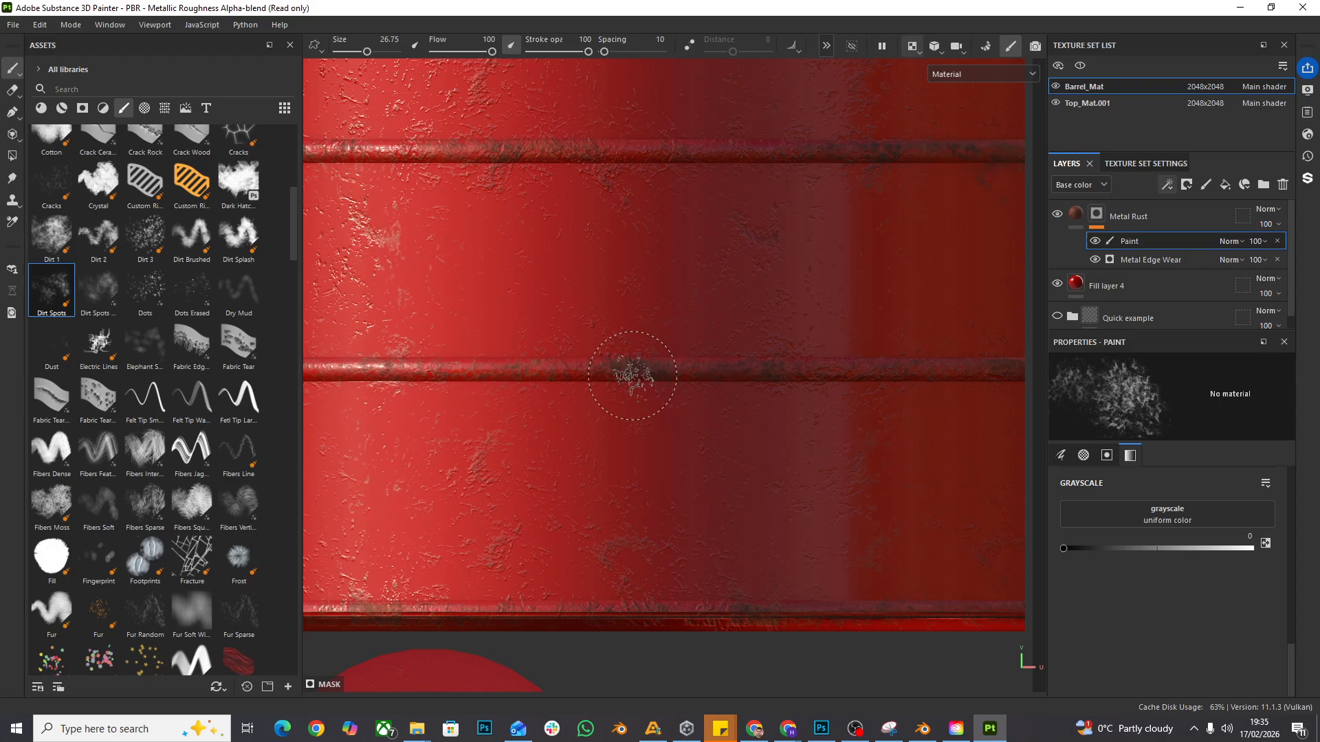
scroll(791, 357, up, 5)
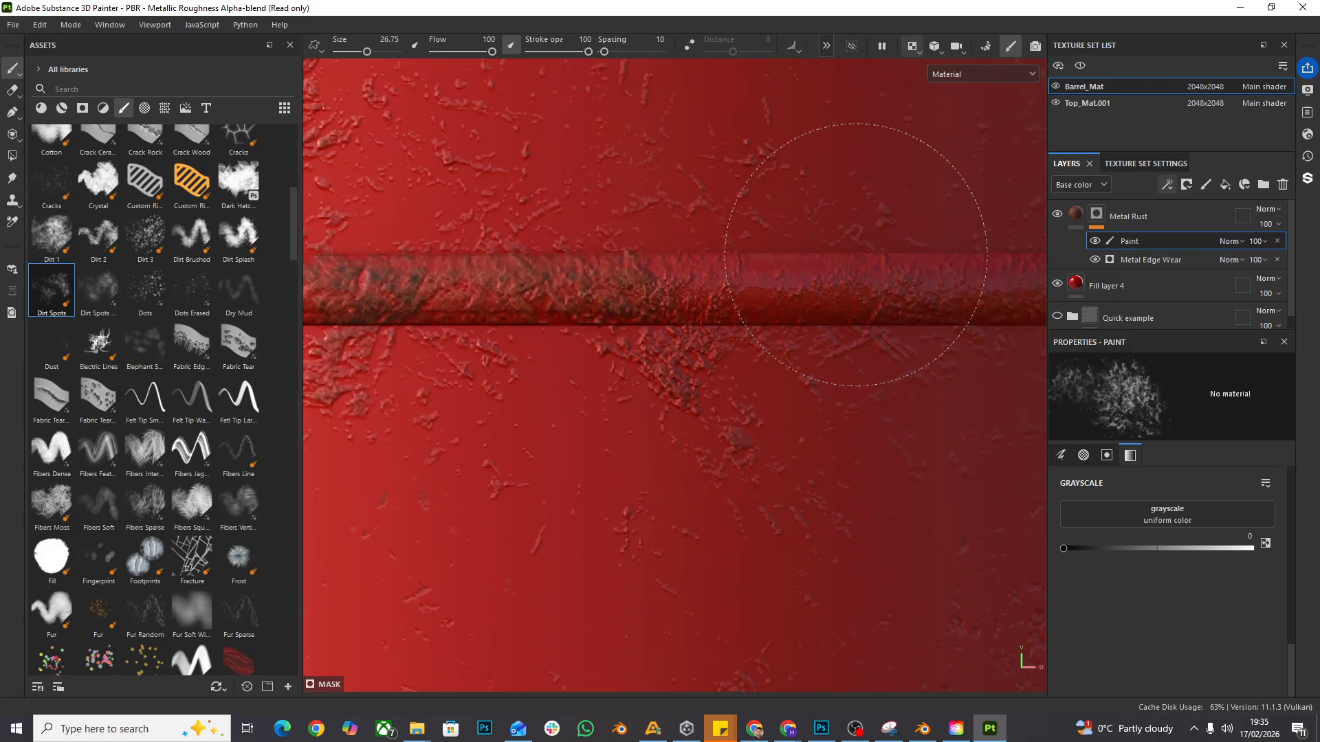
scroll(800, 299, up, 2)
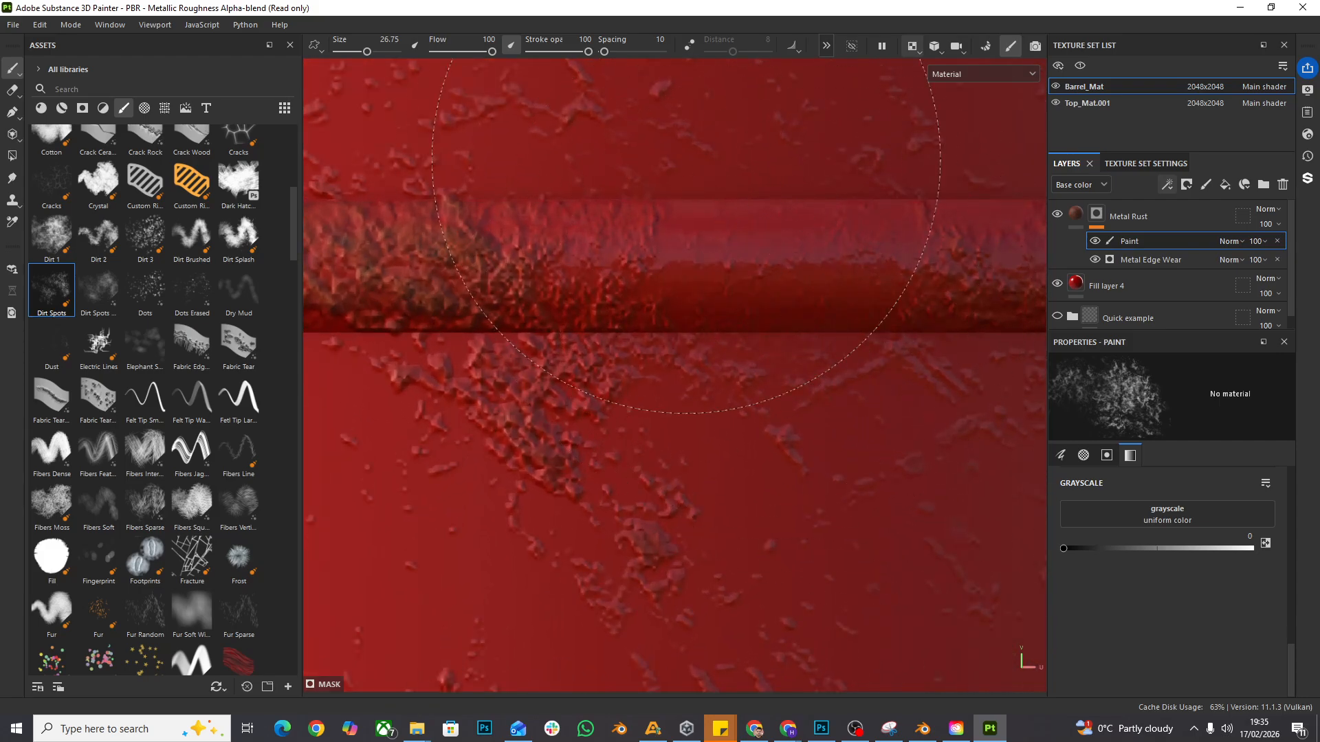
scroll(791, 309, down, 3)
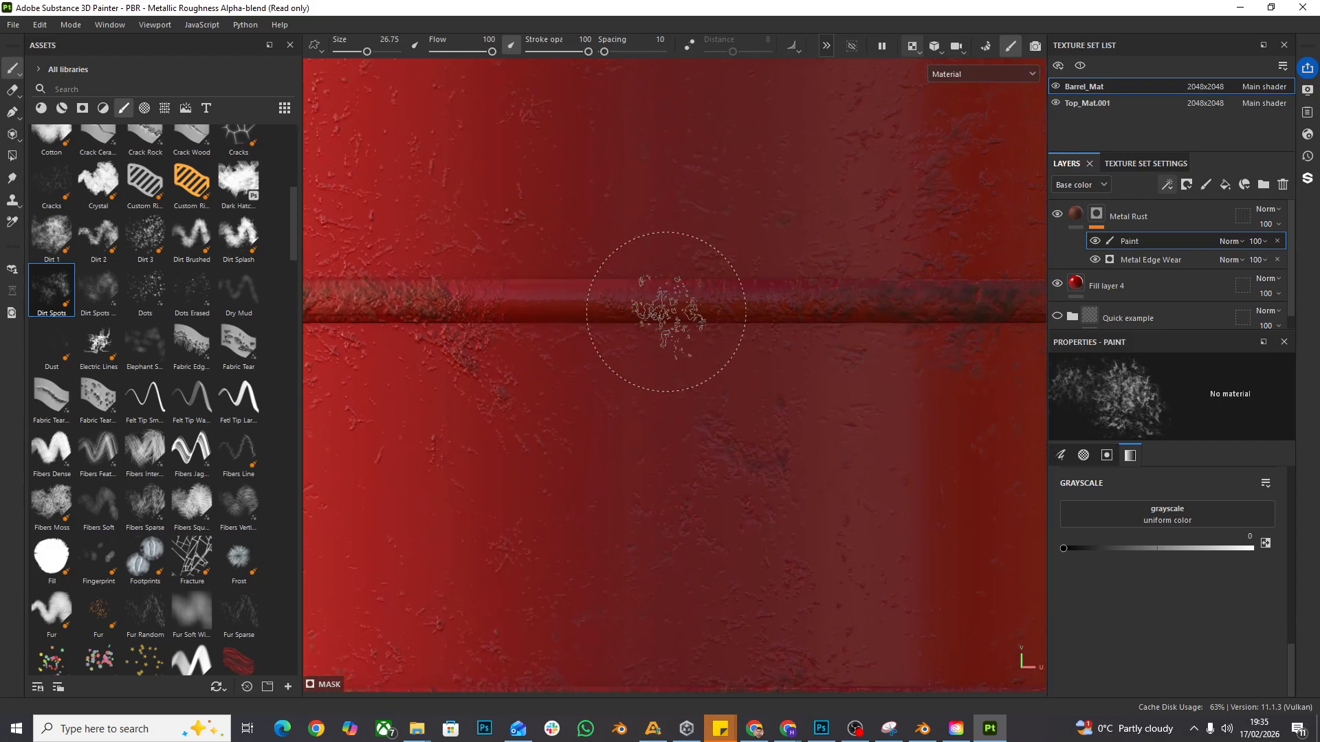
alt+middle_drag(921, 328, 634, 364)
mouse_move(626, 333)
mouse_down()
mouse_move(848, 344)
mouse_move(640, 337)
mouse_up()
scroll(645, 330, down, 3)
alt+middle_drag(520, 326, 731, 498)
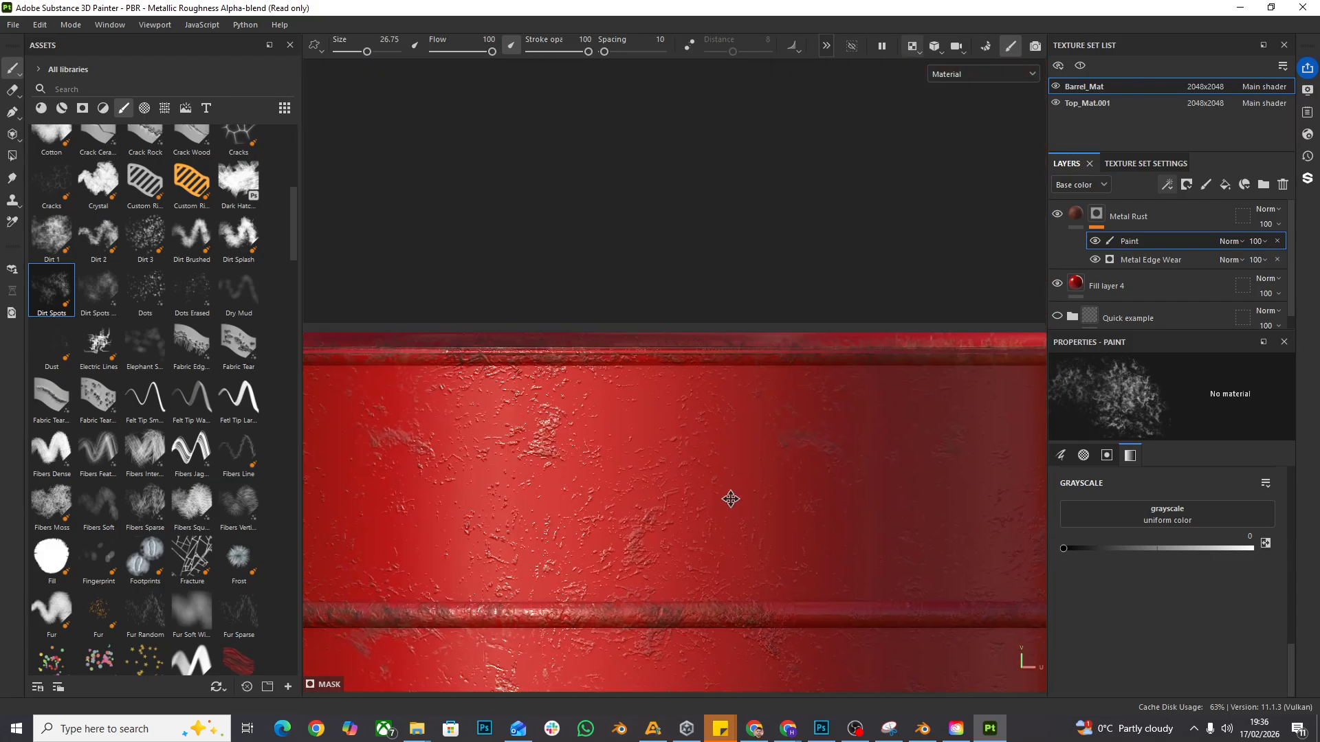
scroll(658, 362, up, 4)
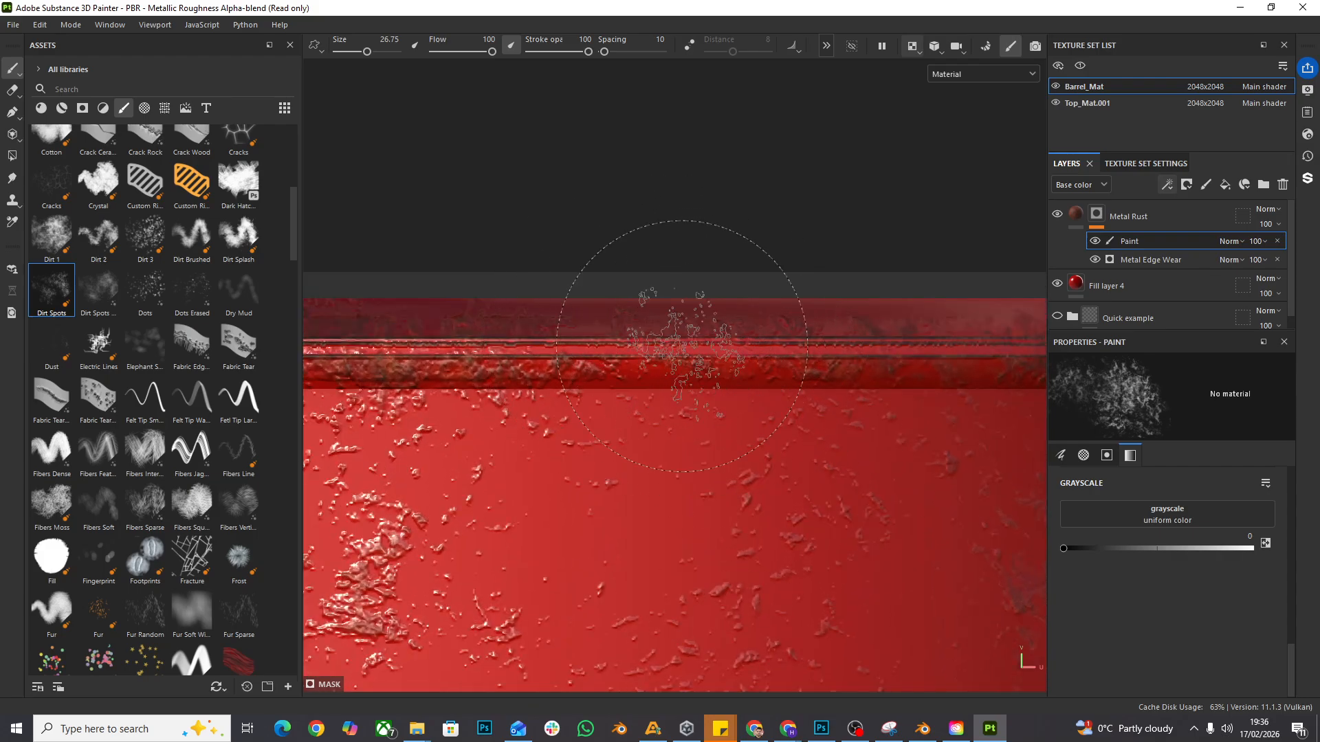
scroll(647, 323, down, 2)
Step: Raise the roughness of the red paint layer, Fill layer 4, to 0.1536
click(1064, 220)
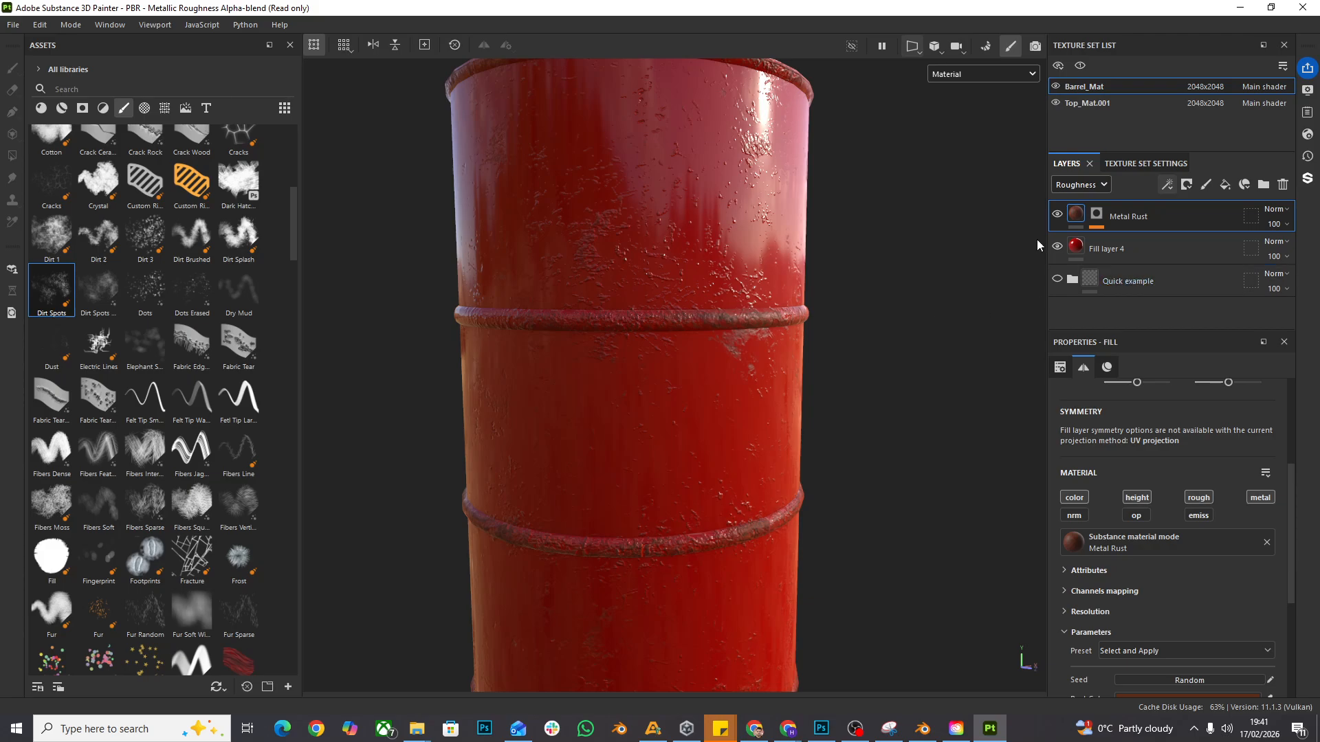
click(1074, 251)
scroll(1100, 550, down, 2)
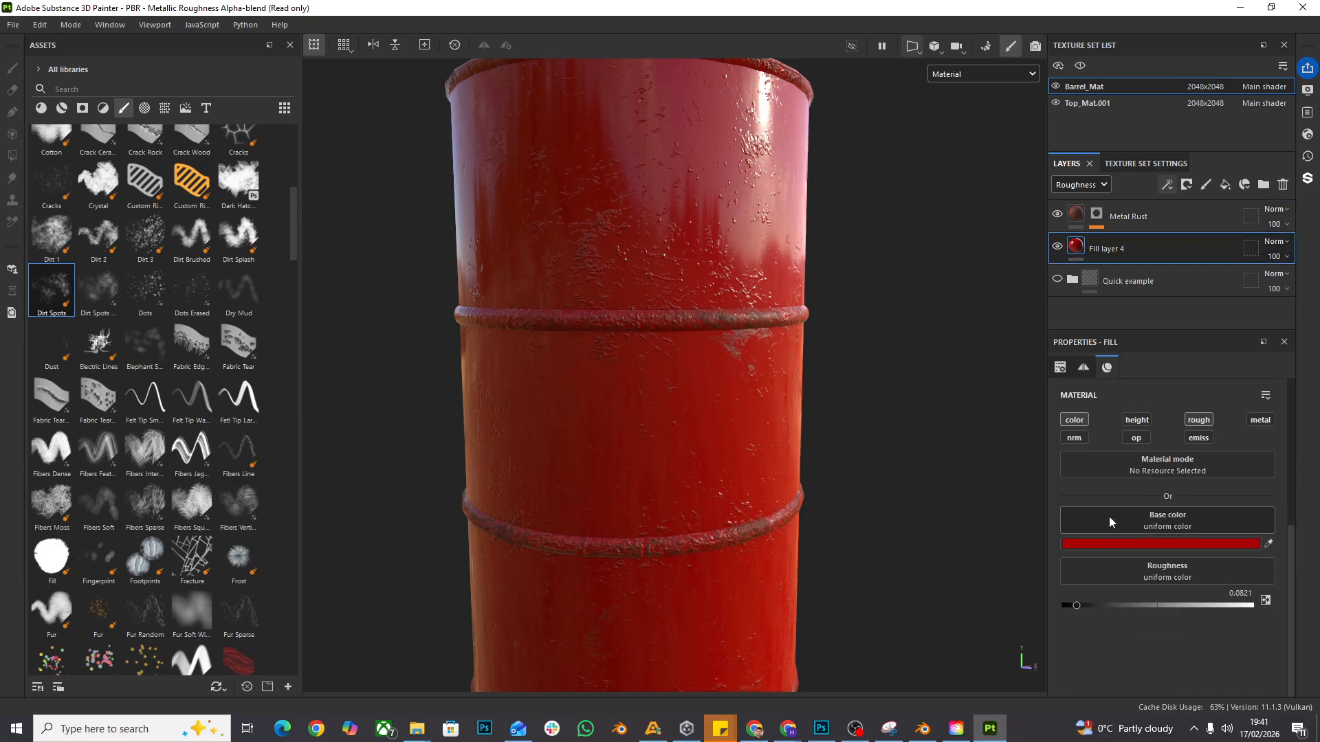
drag(1079, 607, 1091, 600)
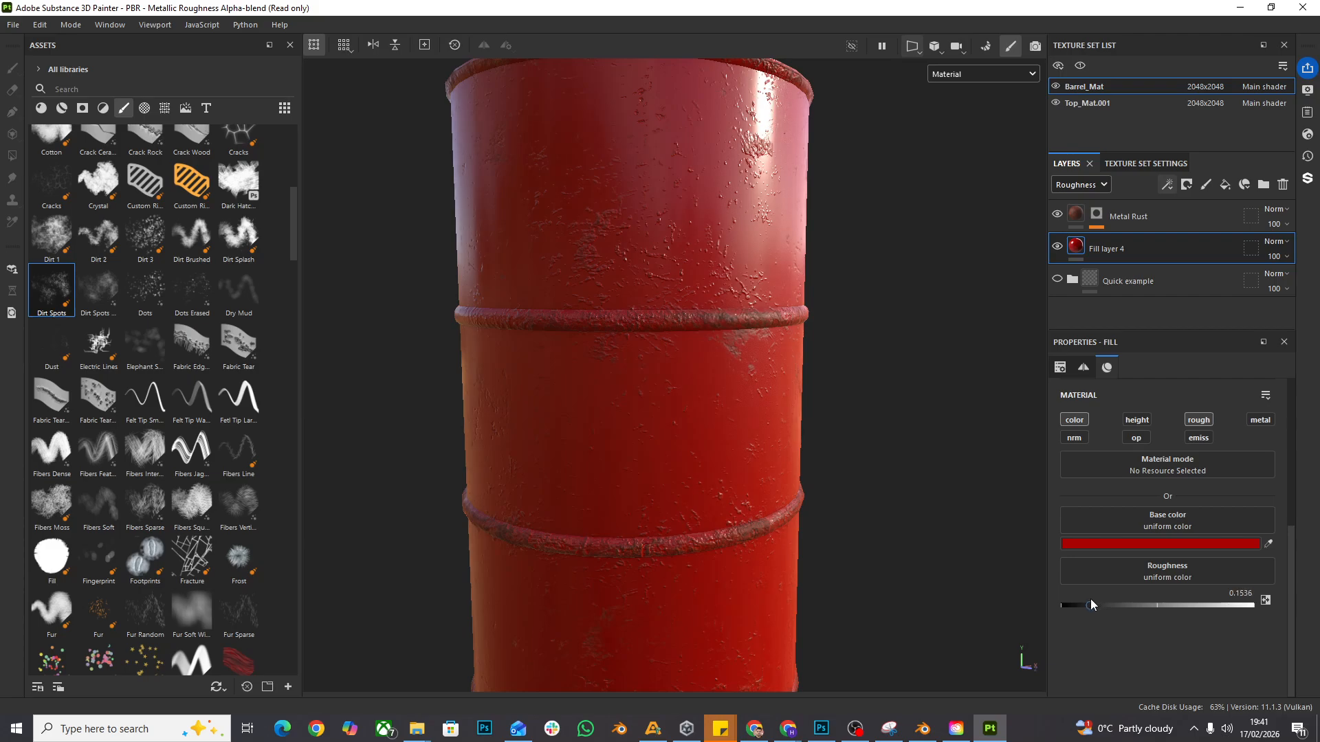
Step: Add a fill layer above Metal Rust with only the roughness channel active and set its roughness to 0.8893
click(1173, 222)
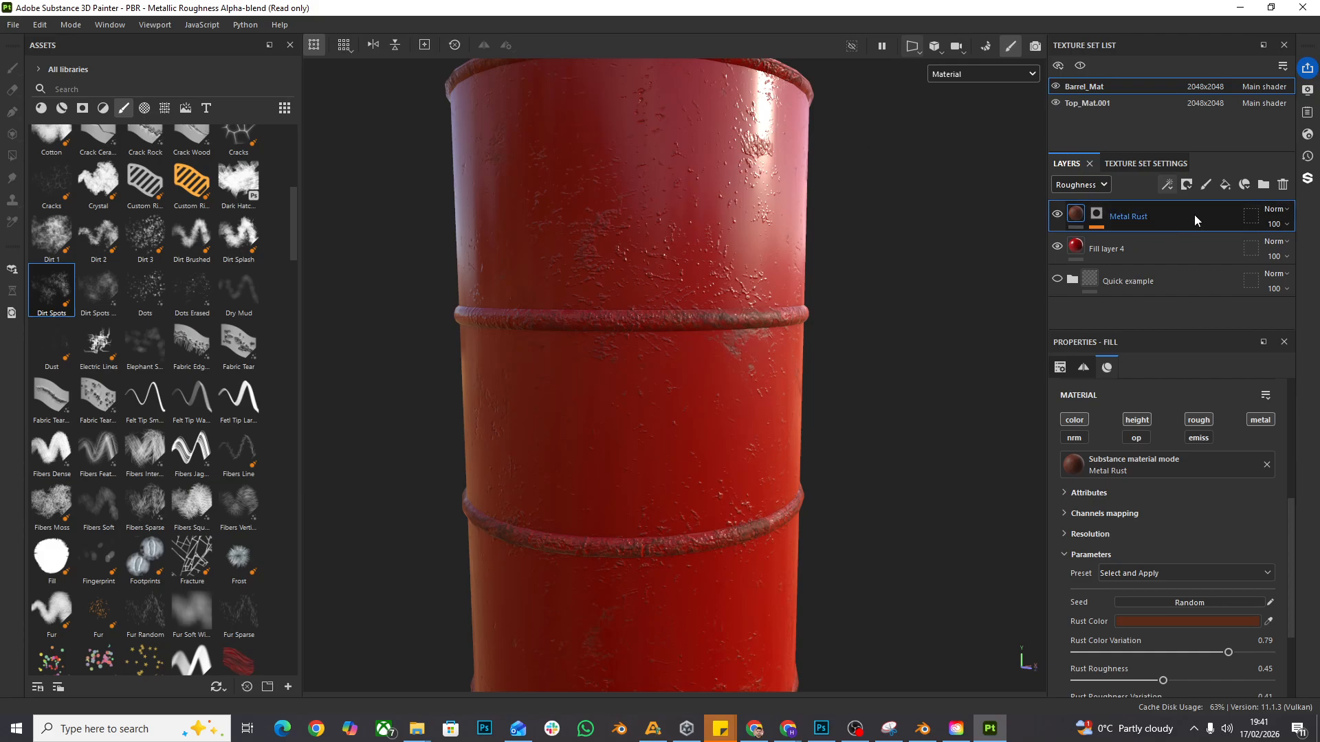
click(1226, 185)
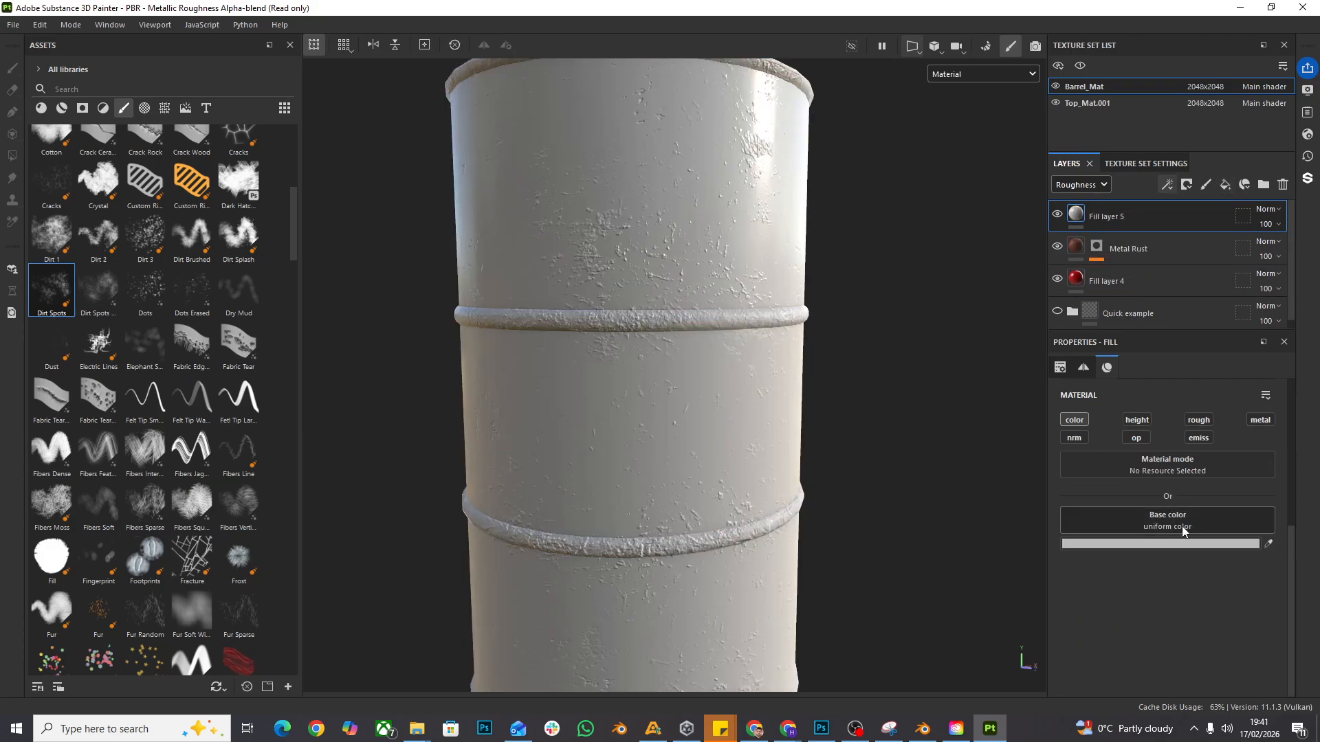
click(1074, 420)
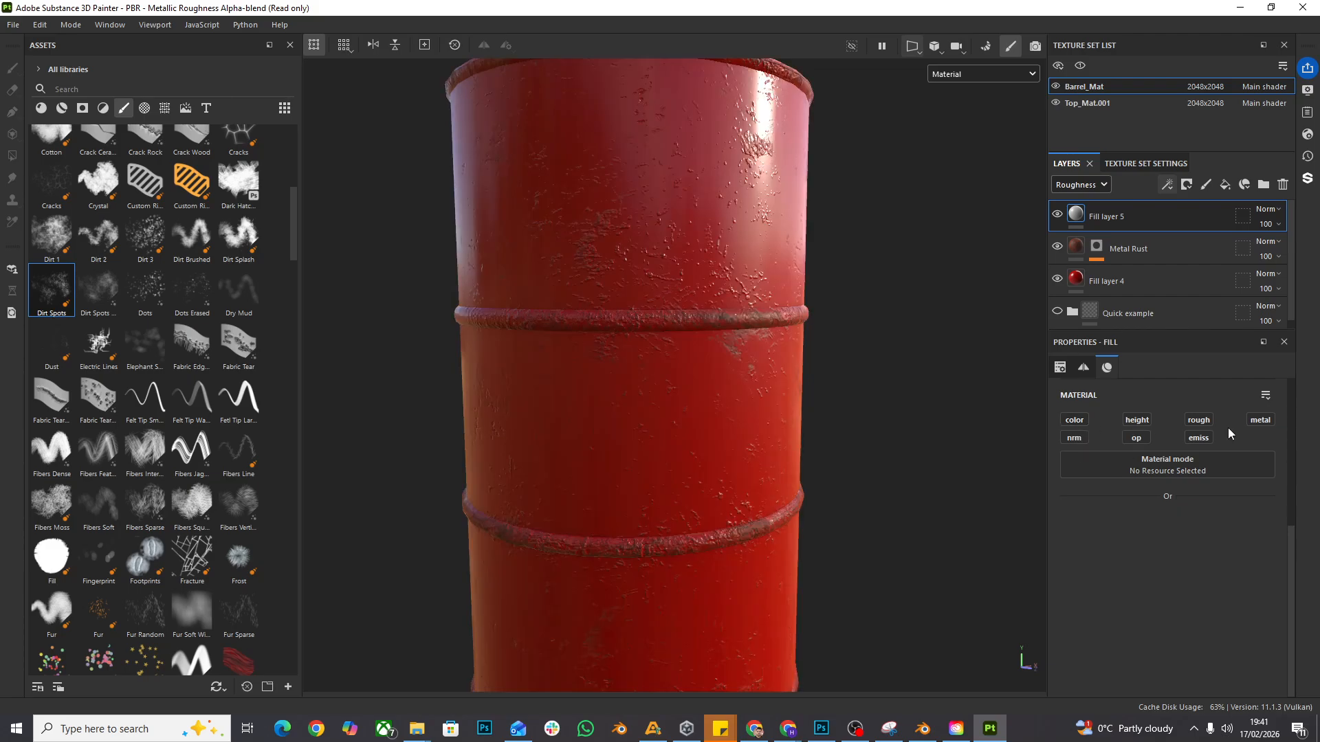
click(1198, 420)
drag(1157, 555, 1232, 559)
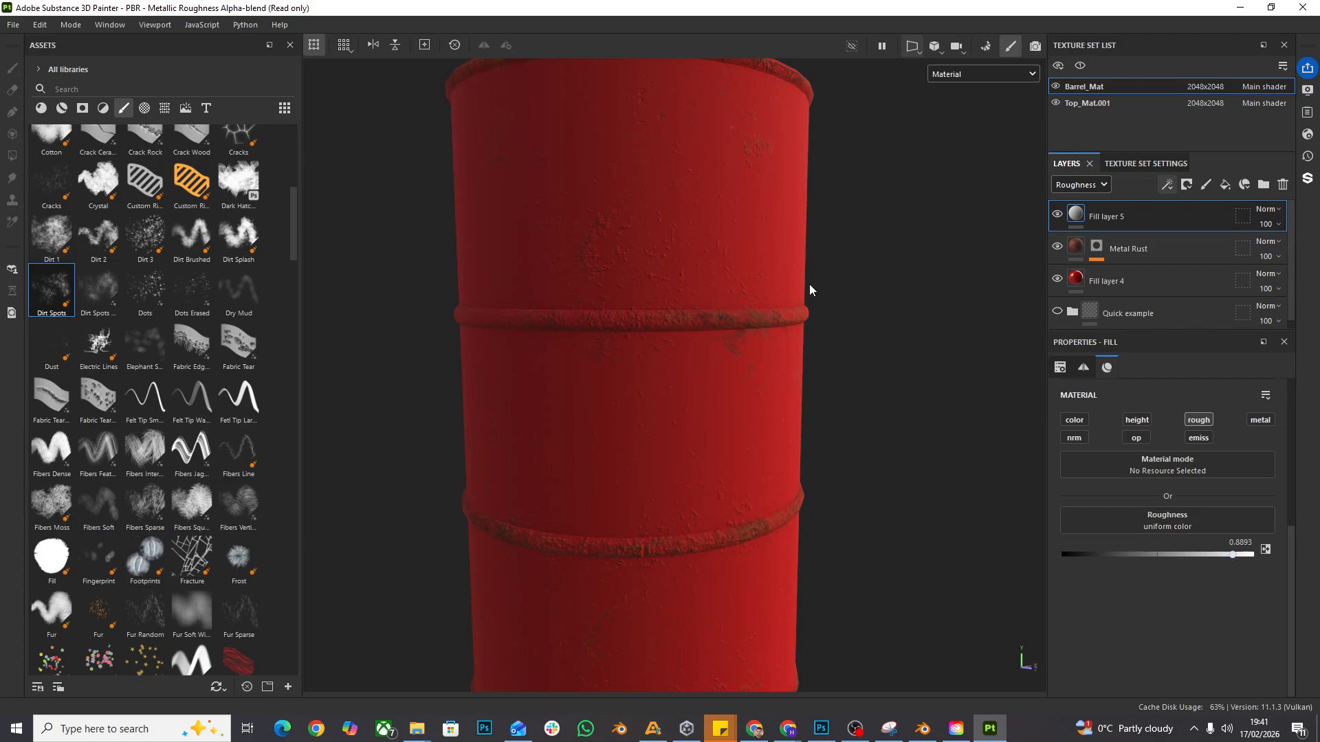
Step: Add a black mask to Fill layer 5 and apply a Dirt generator to it
click(1186, 184)
click(1217, 220)
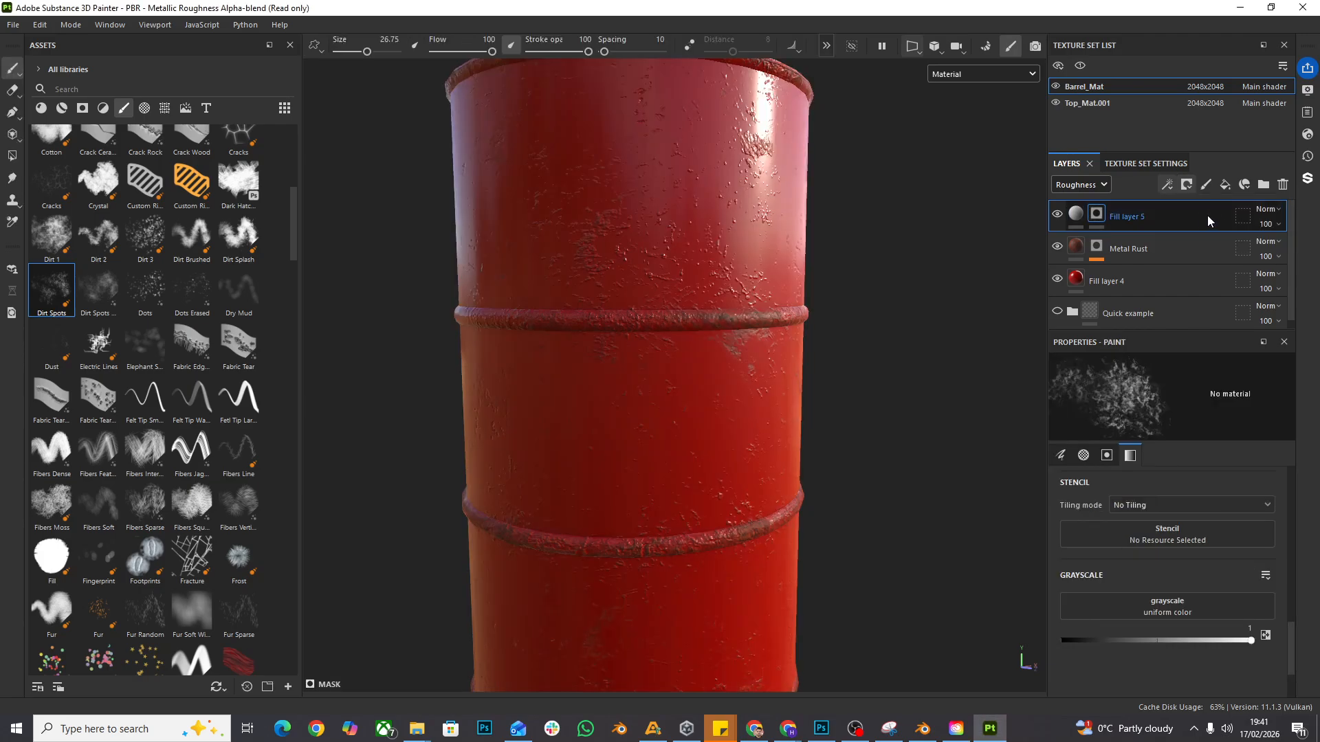
click(1167, 187)
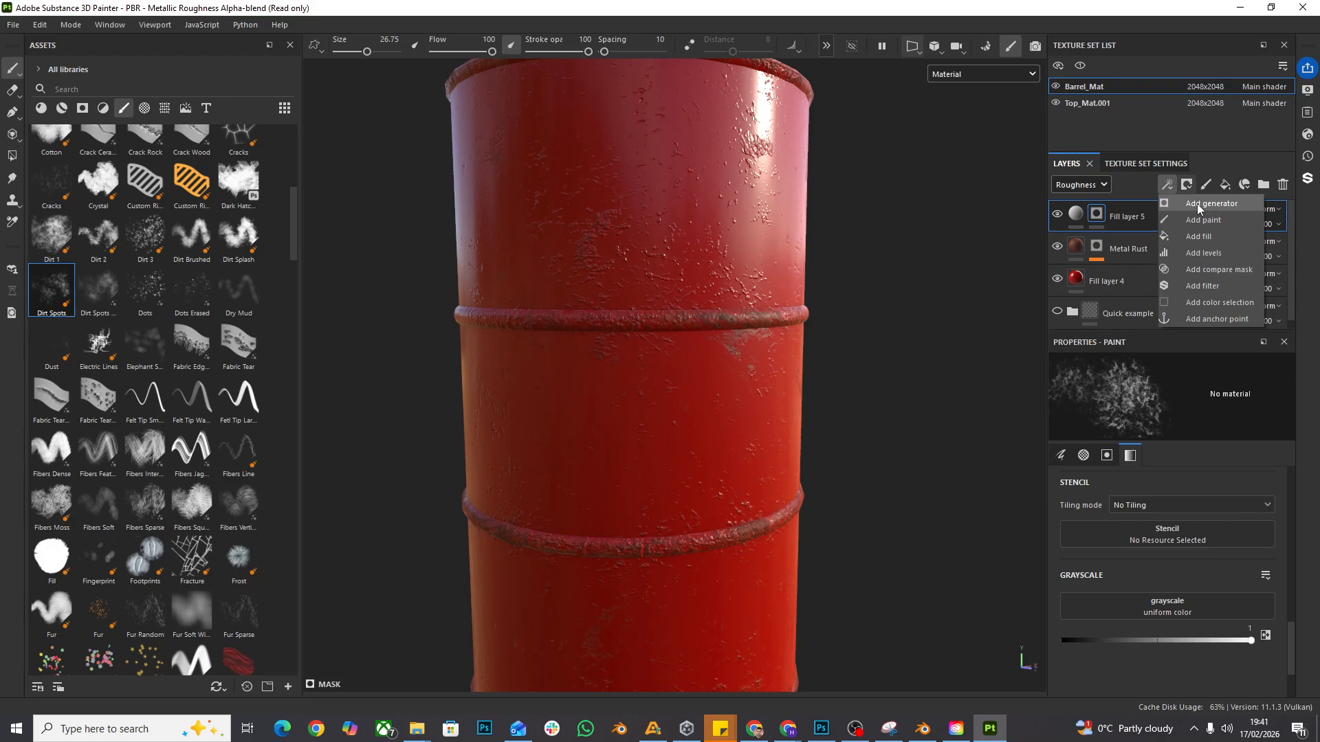
click(1197, 204)
click(1207, 400)
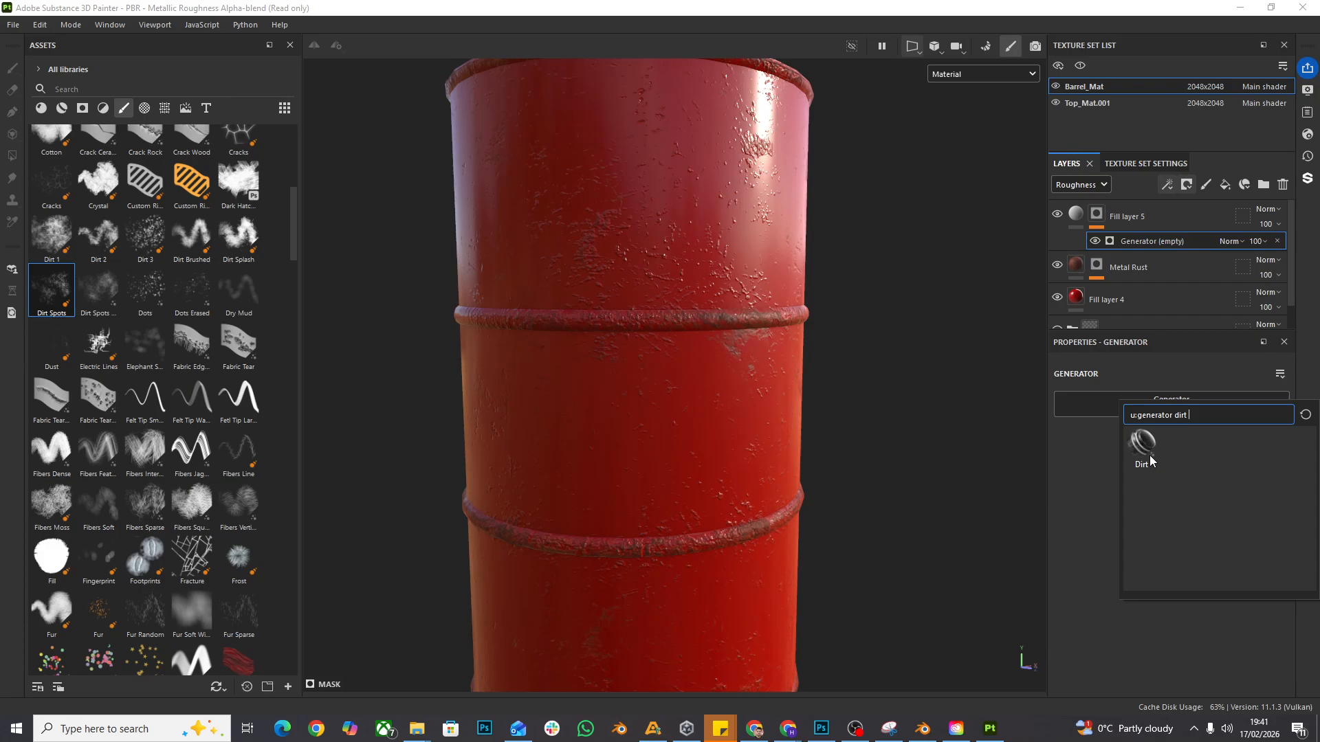
click(1143, 446)
Step: Inspect the roughness variation on the barrel and enable Fill layer 5's color channel to preview the dirt coverage
mouse_move(826, 300)
alt+mouse_down()
mouse_move(772, 260)
mouse_move(816, 286)
alt+mouse_up()
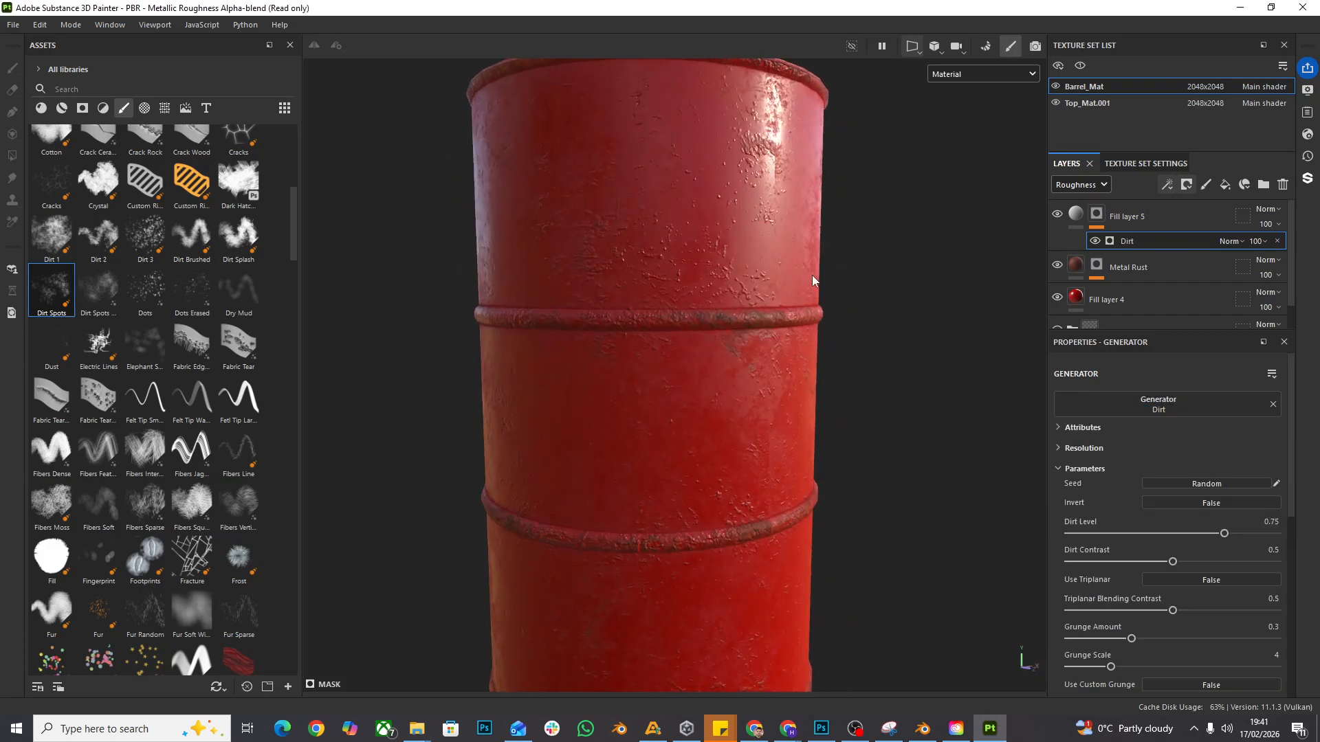
alt+middle_drag(817, 286, 790, 302)
scroll(746, 338, up, 3)
scroll(700, 316, down, 3)
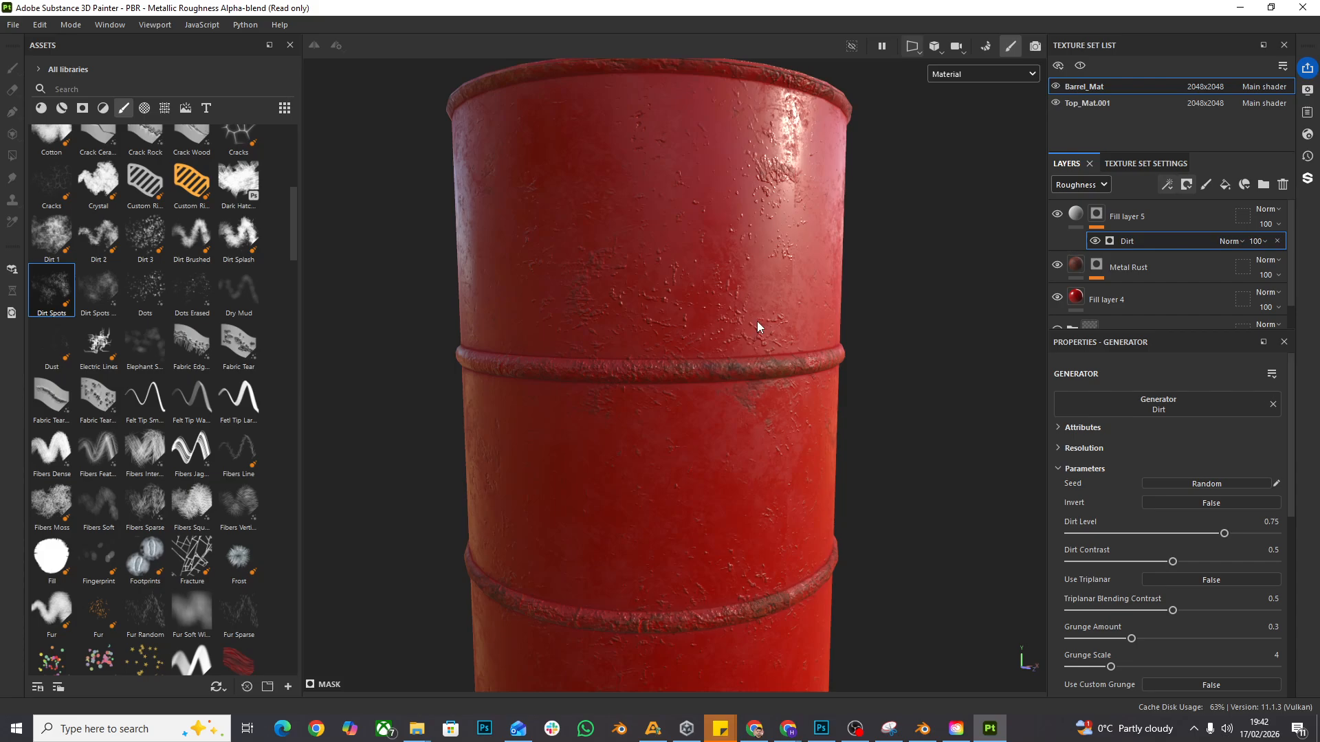
alt+drag(757, 327, 860, 275)
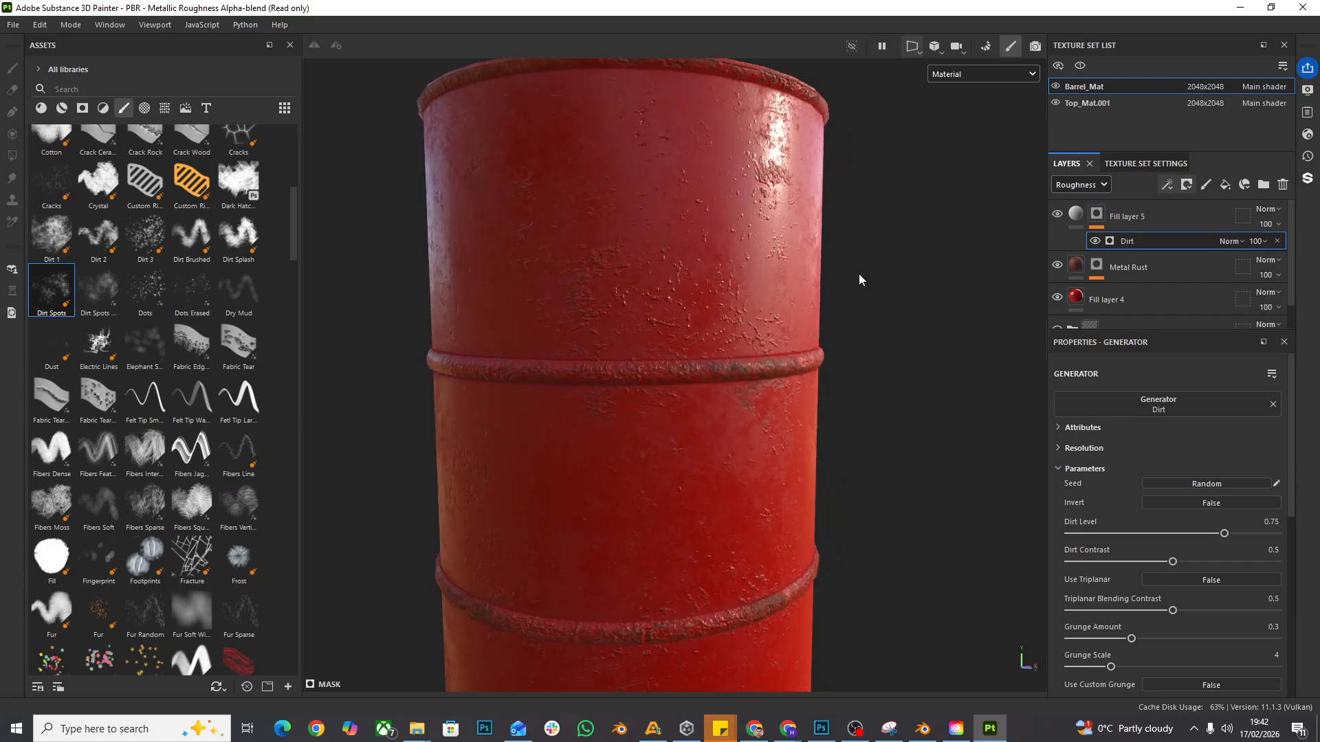
click(1077, 216)
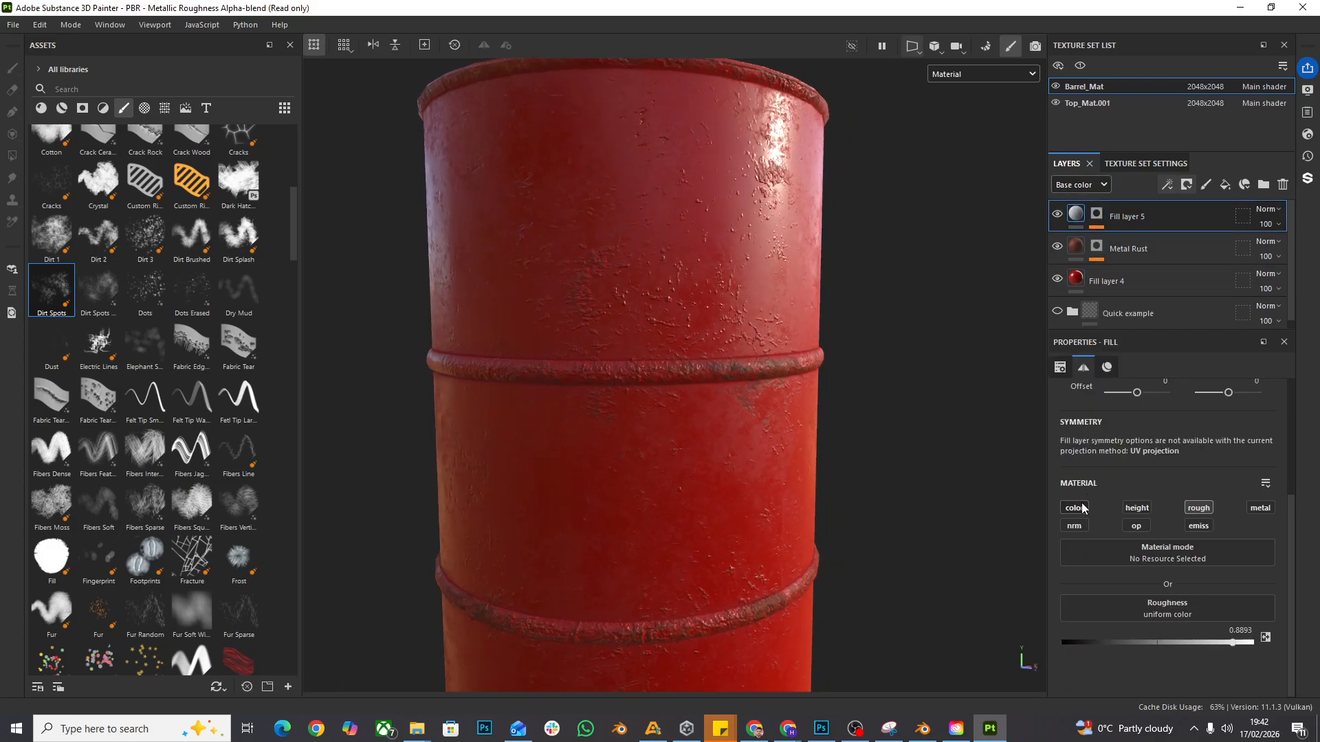
click(1076, 508)
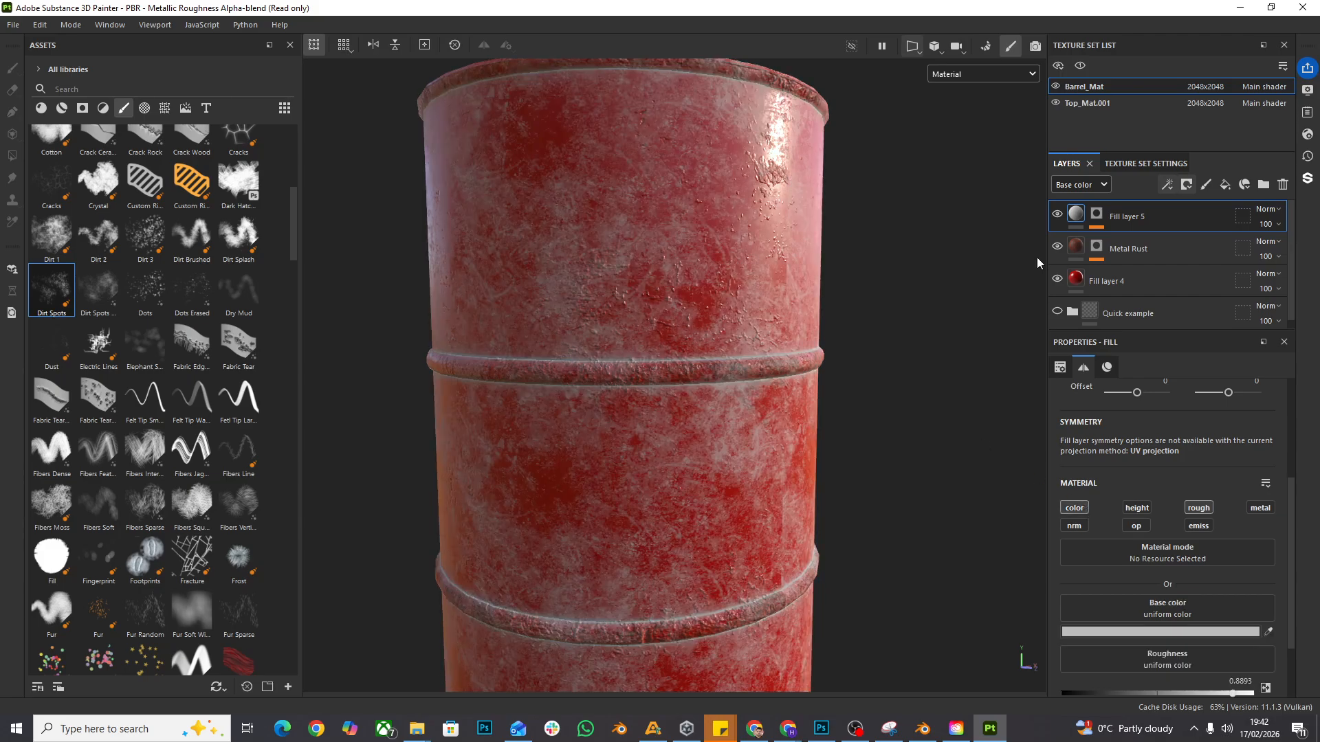
Step: Set the Dirt generator's Dirt Level to 0.65 and its Dirt Contrast to 0.48
click(1098, 216)
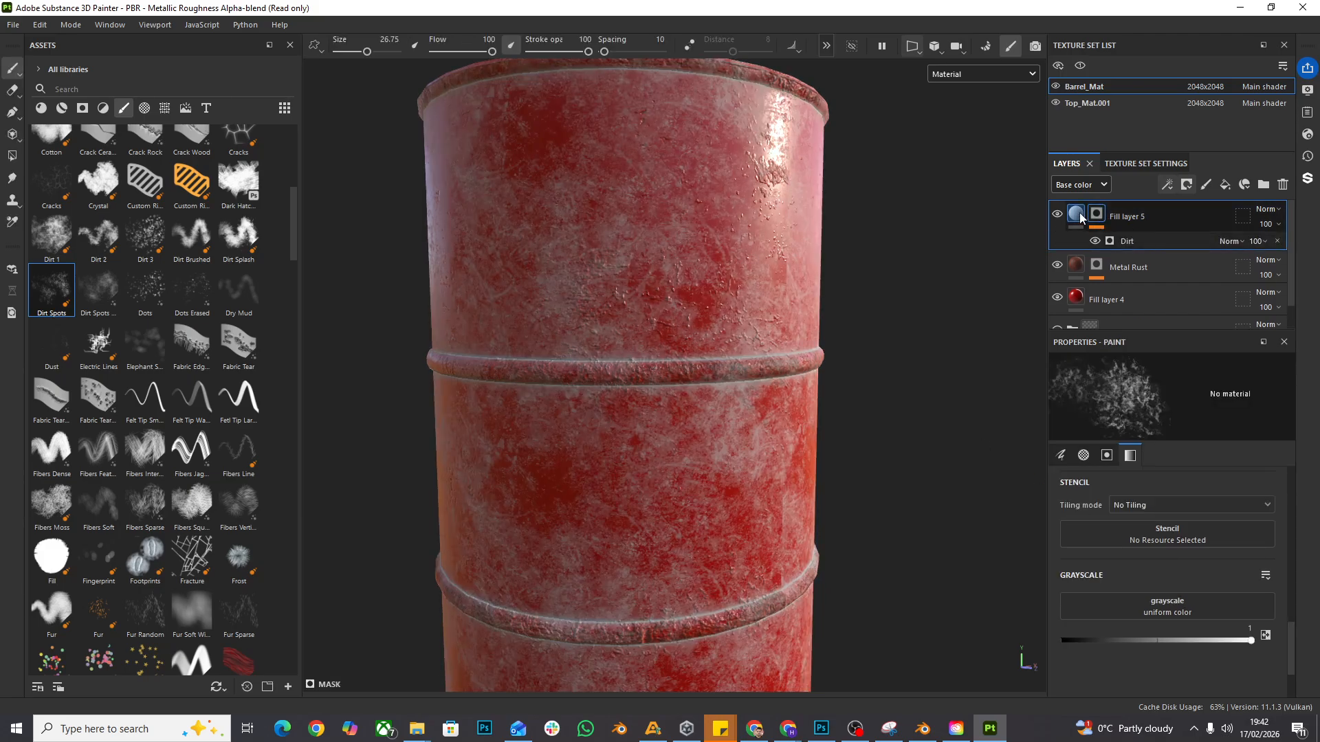
click(1149, 244)
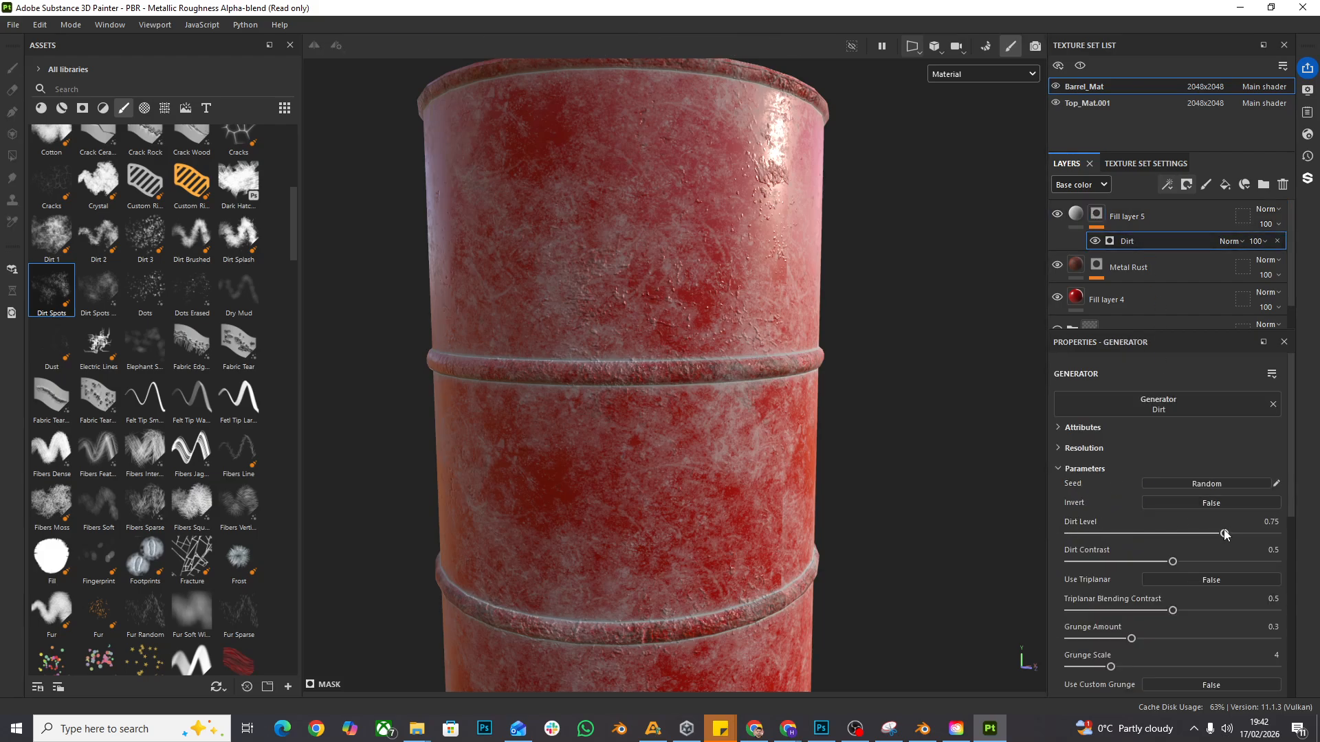
drag(1224, 534, 1174, 561)
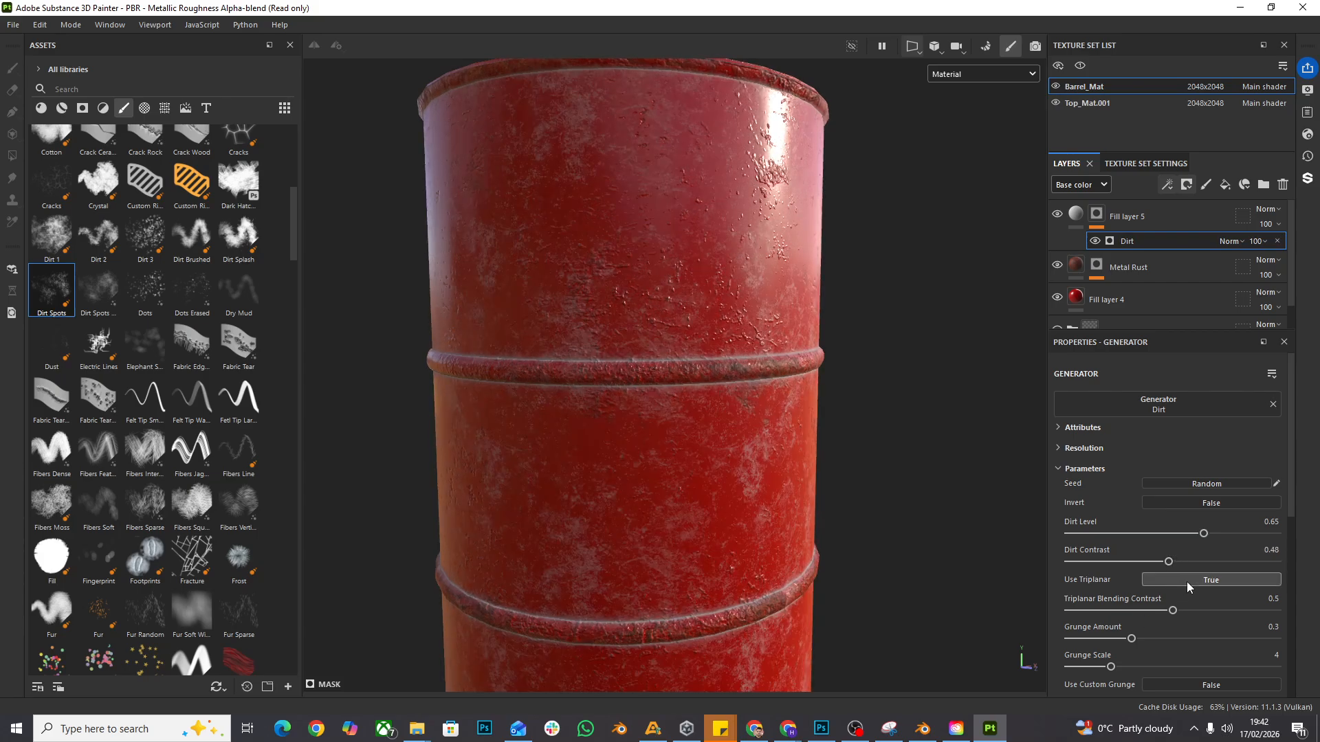
Step: Set the Dirt generator's Triplanar Blending Contrast to 0.38, Grunge Amount to 0.31 and Grunge Scale to 2
scroll(1179, 571, down, 2)
drag(1173, 556, 1101, 612)
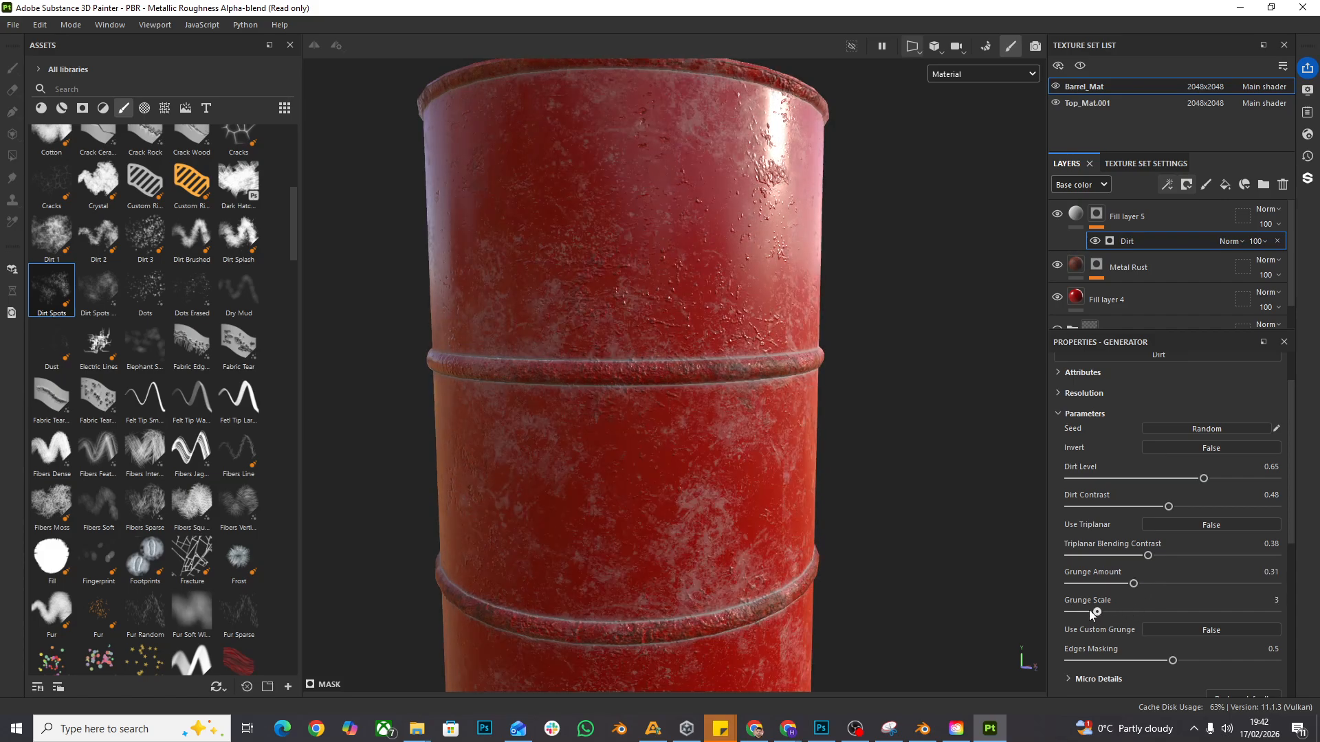
drag(1093, 614, 1082, 614)
scroll(756, 447, down, 3)
alt+drag(789, 465, 737, 471)
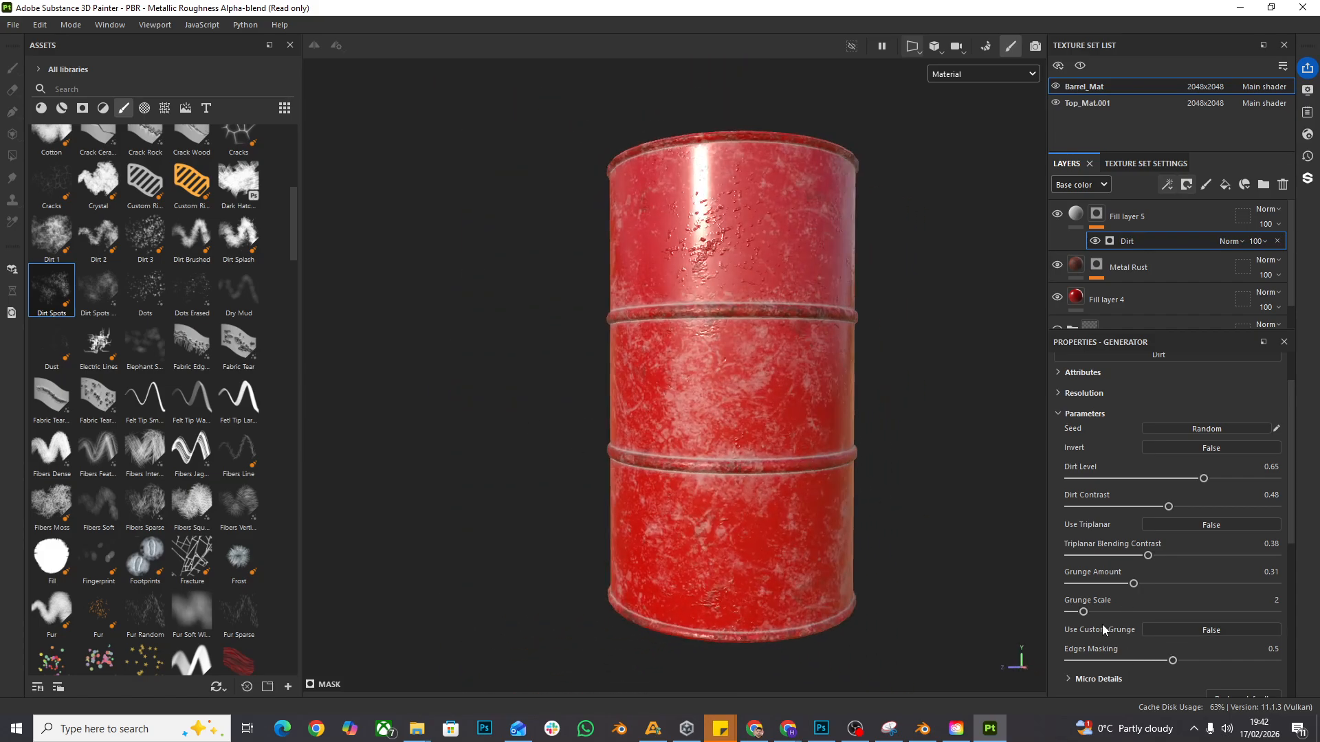
scroll(1103, 630, down, 4)
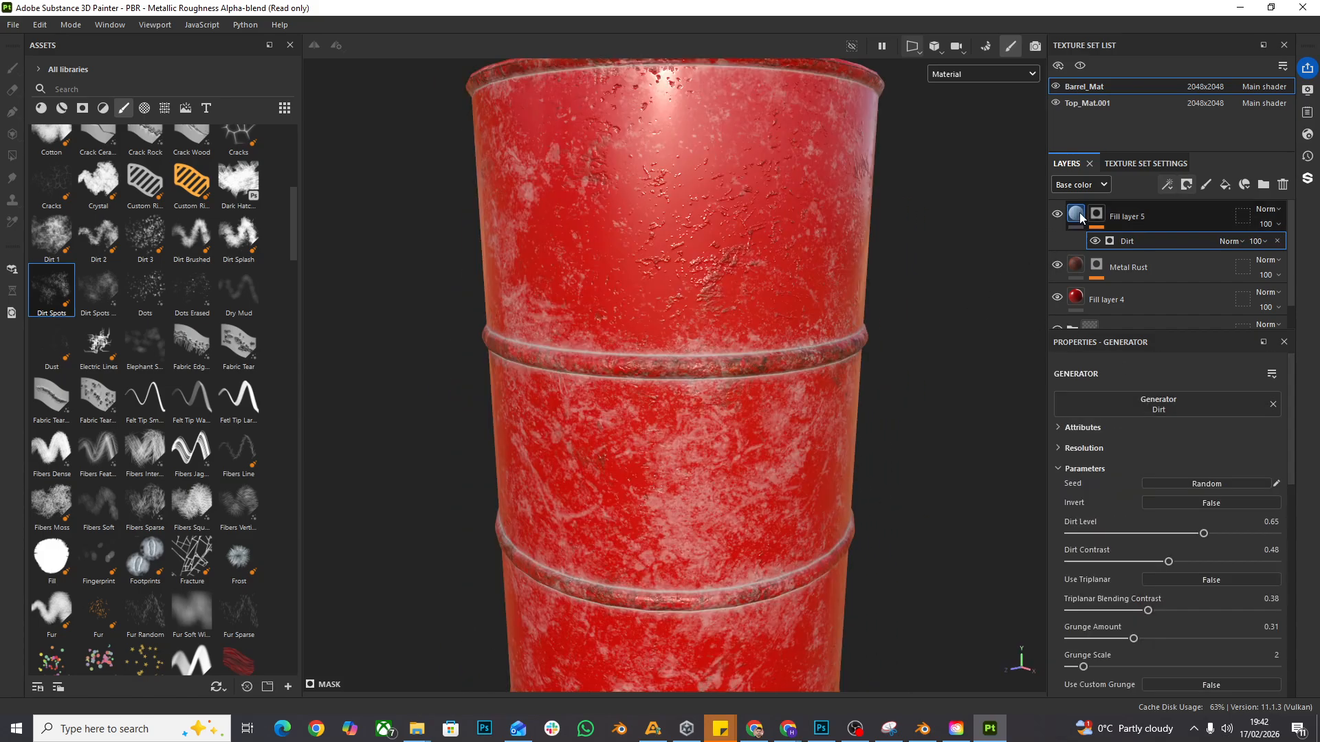
Step: Disable Fill layer 5's color channel and rotate the environment lighting to check the barrel's reflections
click(1077, 216)
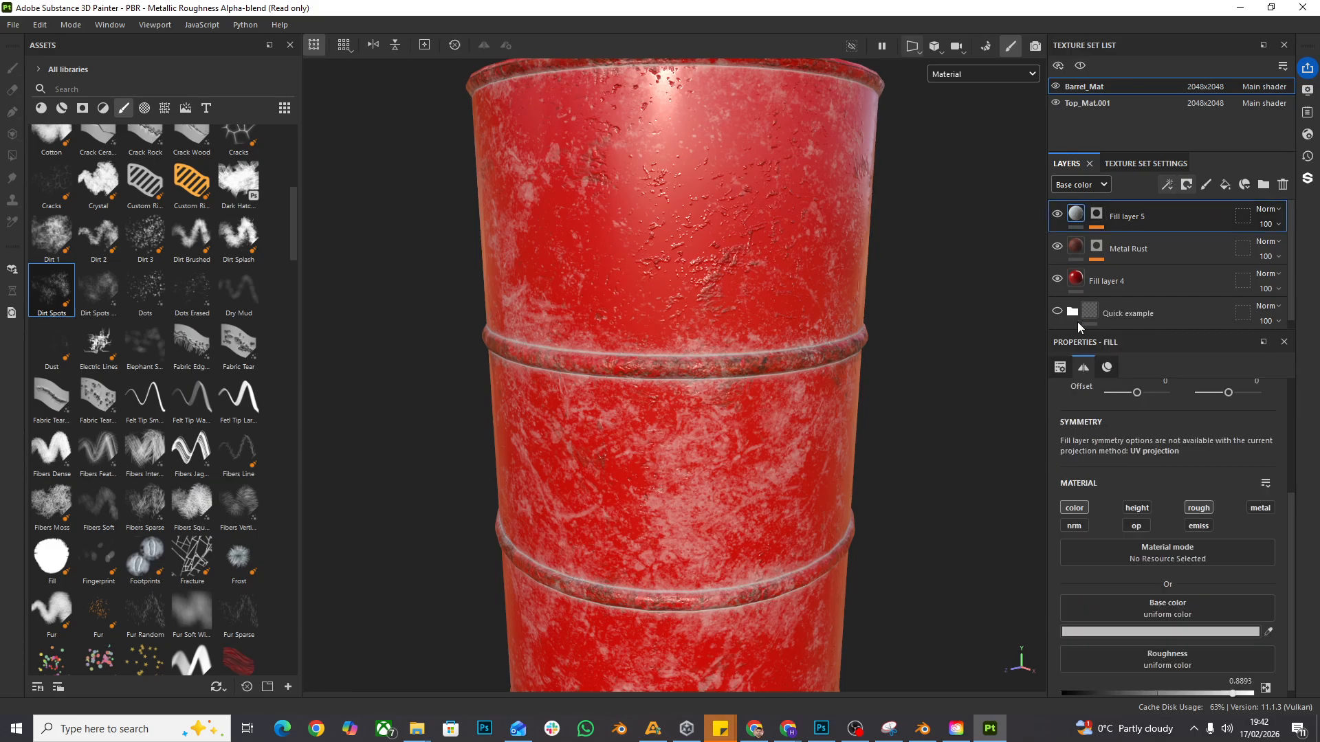
click(1075, 508)
shift+right_drag(814, 378, 757, 235)
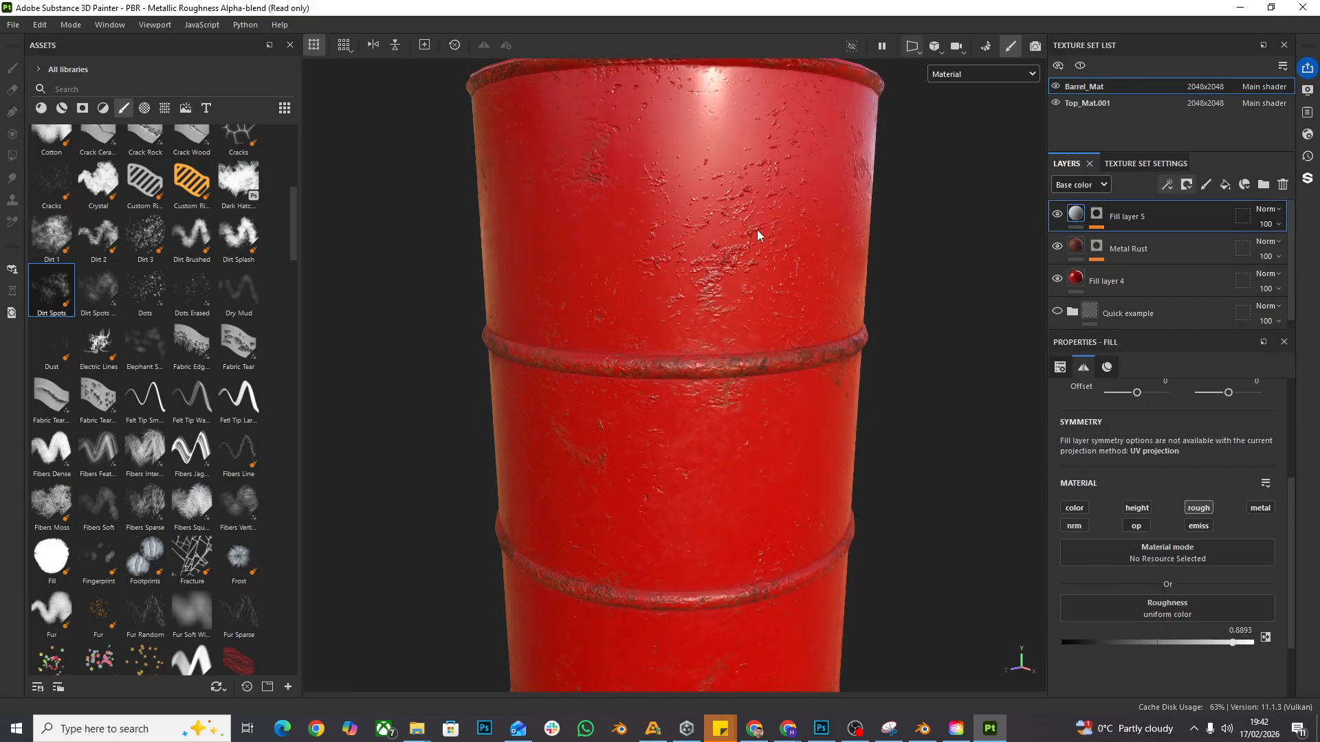
Step: Display only the Roughness channel in the viewport and examine the dirt breakup around the barrel
click(958, 82)
click(962, 155)
alt+drag(907, 344, 831, 410)
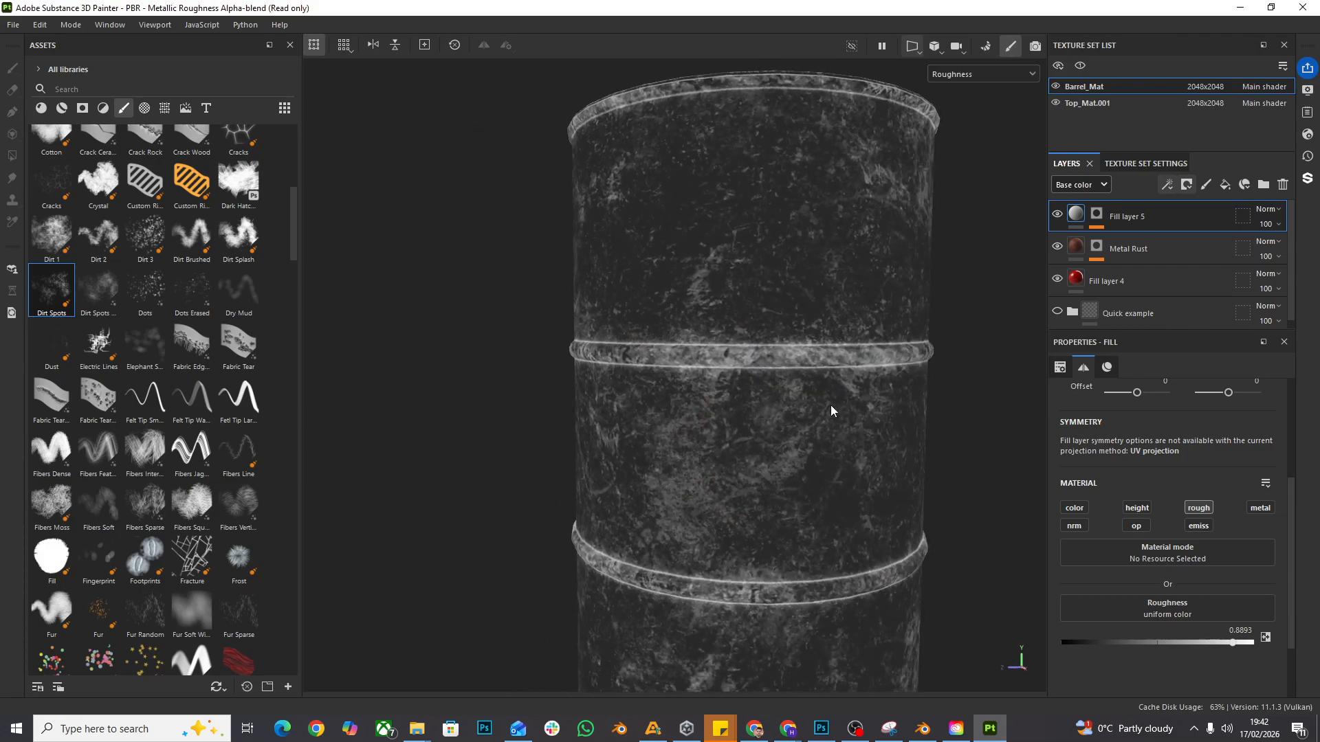
Step: Set the Dirt generator's Dirt Level to 0.72 and its Dirt Contrast to 0.36 on Fill layer 5's mask
click(1100, 214)
click(1153, 245)
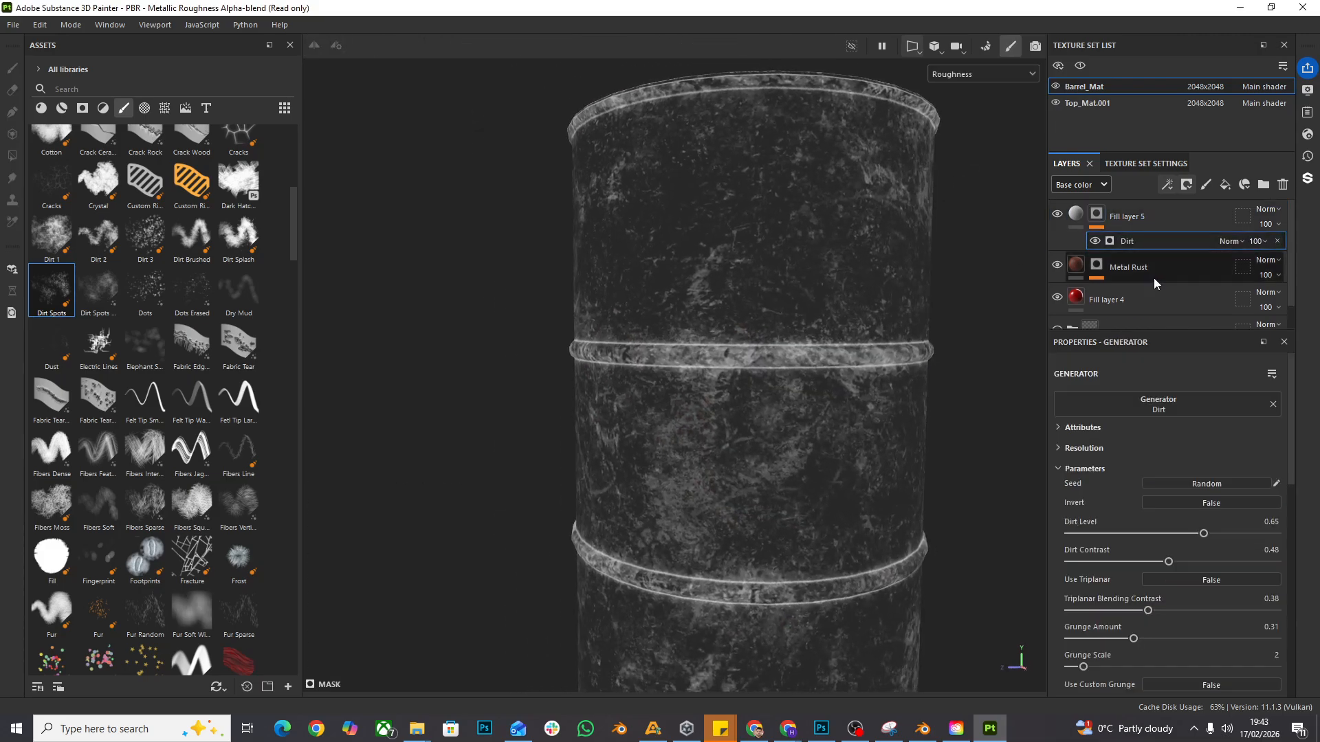
drag(1204, 533, 1144, 560)
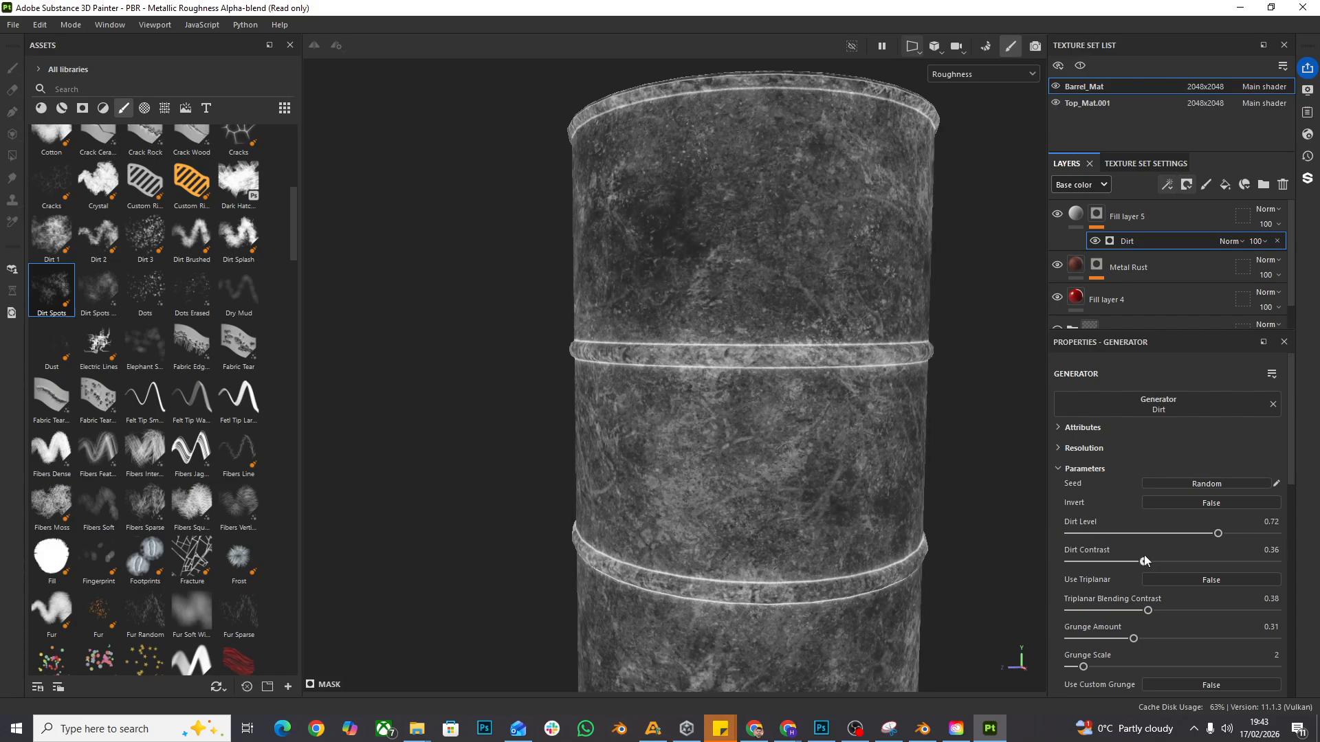
Step: Switch the viewport back to the full Material display and check the barrel's reflections from another angle
click(1076, 216)
click(980, 74)
click(975, 105)
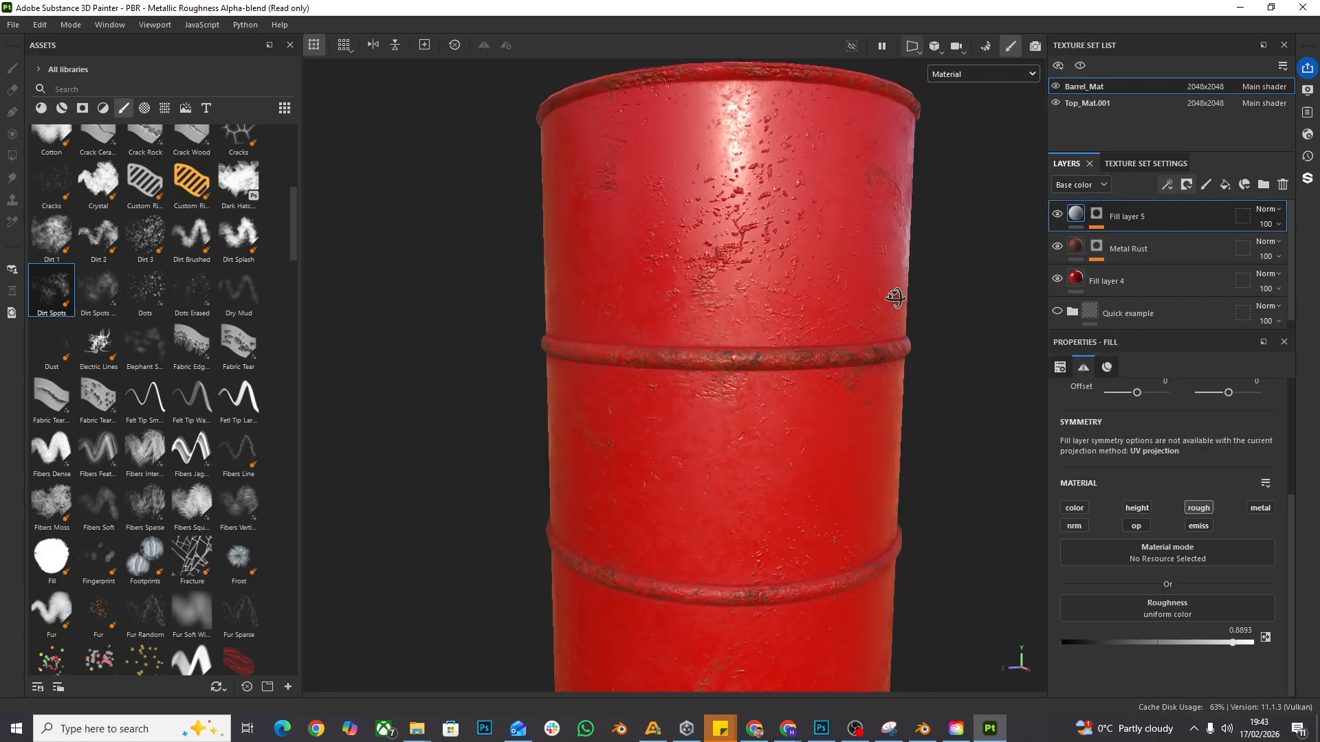
alt+drag(881, 433, 773, 407)
alt+middle_drag(773, 407, 691, 396)
Step: Rename Fill layer 5 as Roughness
double_click(1125, 217)
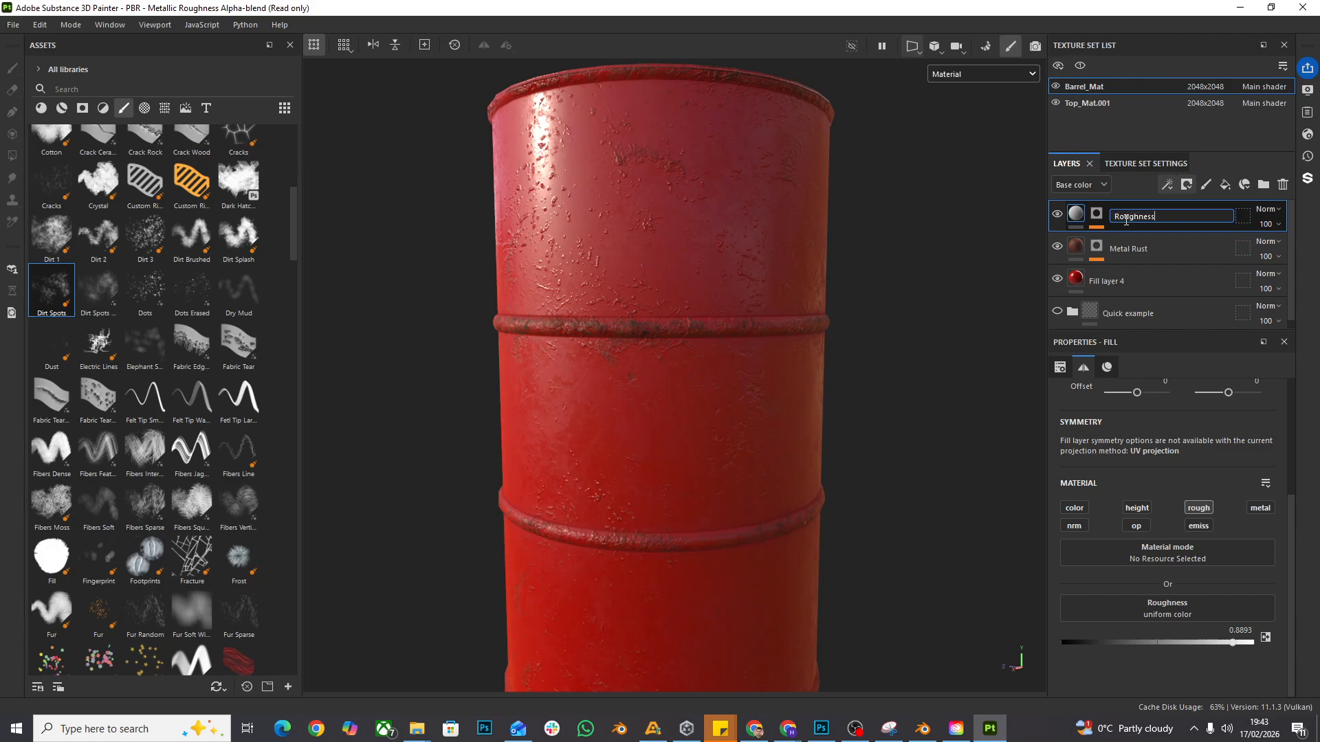
text(Roughness)
key(Return)
scroll(811, 303, down, 4)
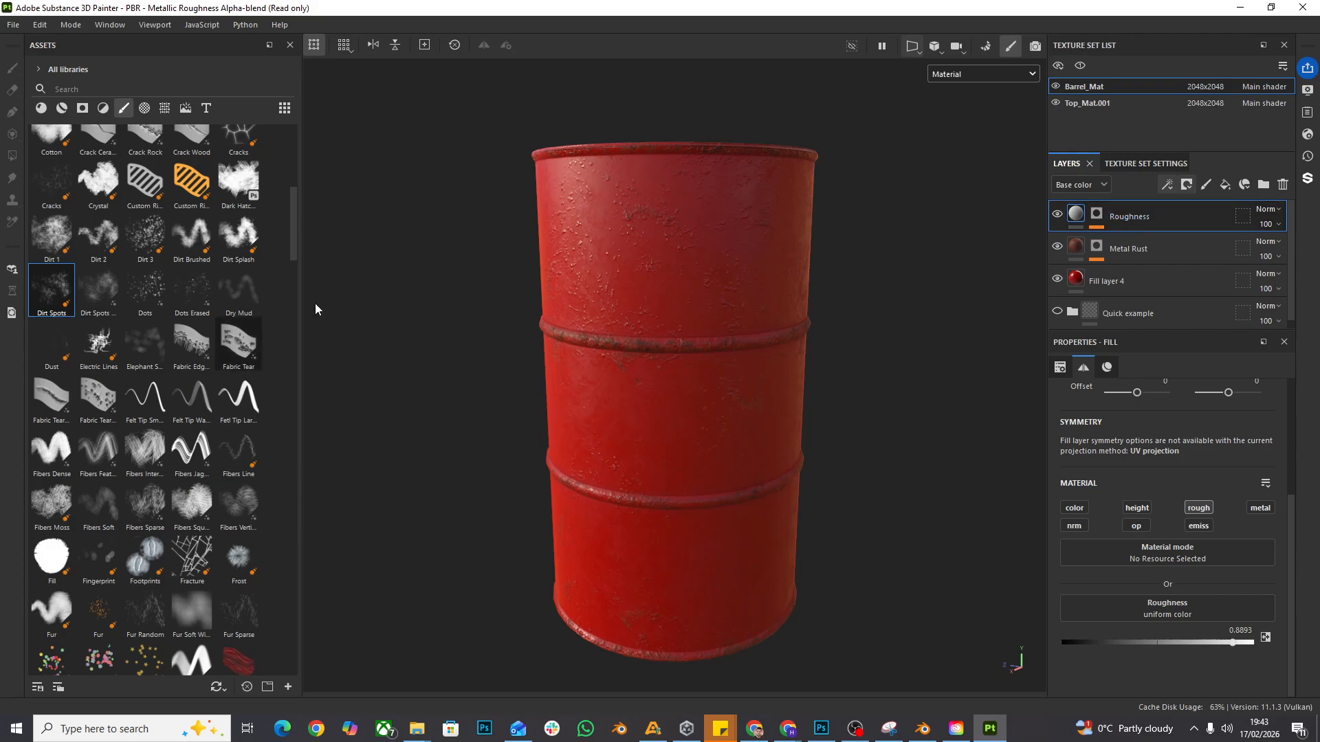
scroll(719, 267, up, 3)
middle_drag(743, 415, 745, 380)
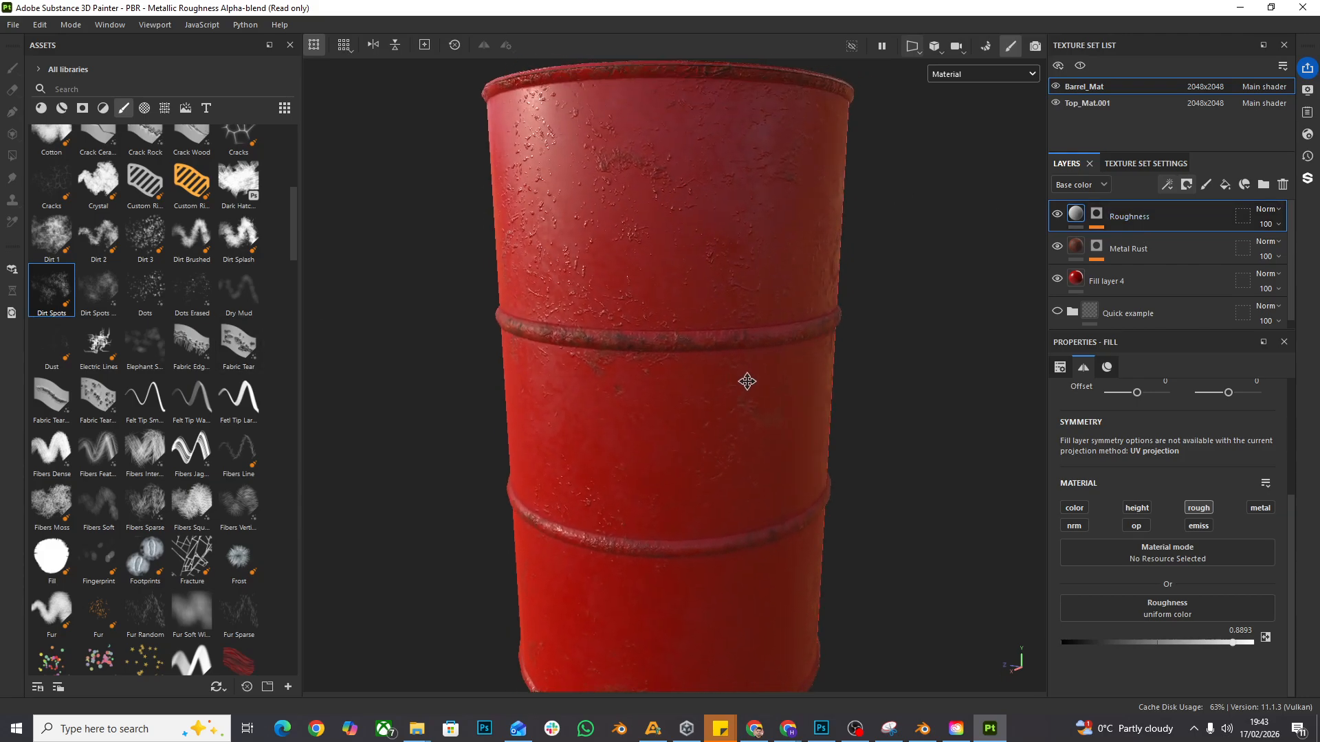
middle_drag(624, 385, 832, 359)
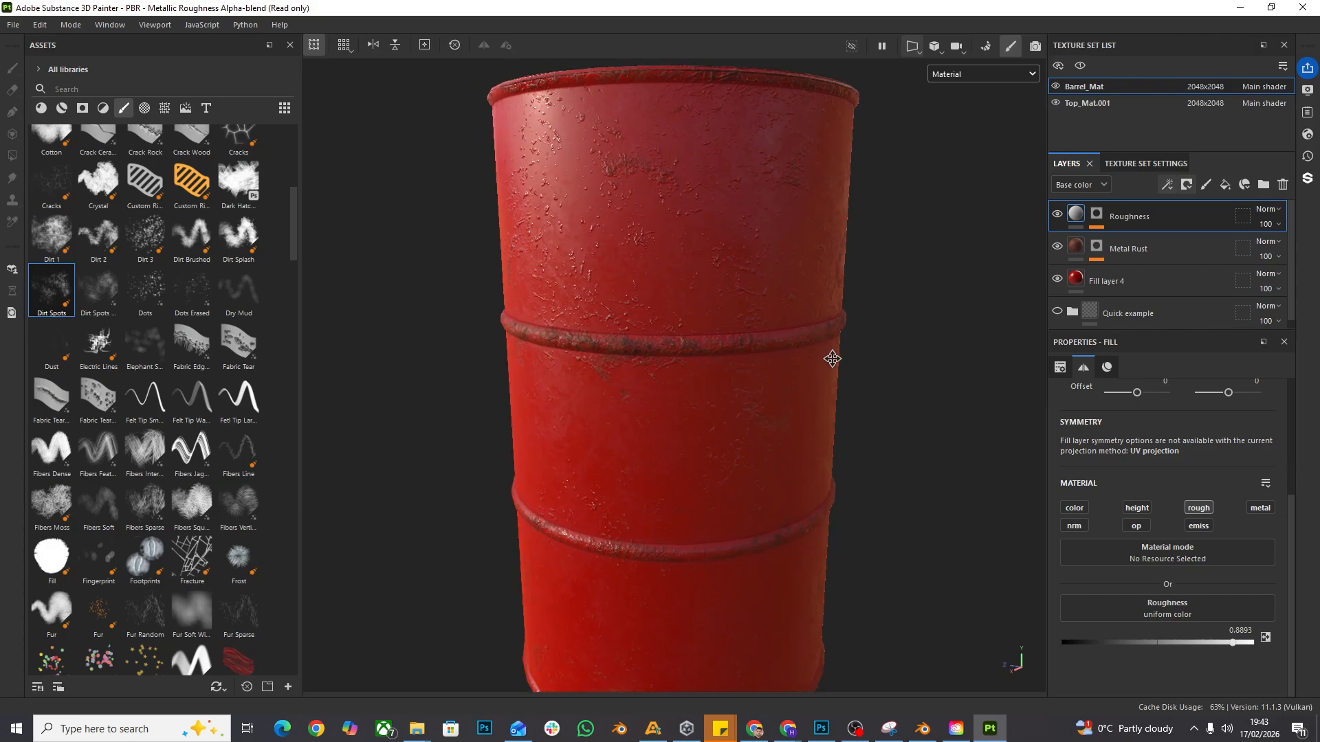
Step: Add a paint layer above the Roughness layer, try a stroke across the barrel and undo it
click(1206, 186)
mouse_move(632, 328)
mouse_down()
mouse_move(610, 213)
mouse_move(811, 231)
mouse_up()
key(ctrl+z)
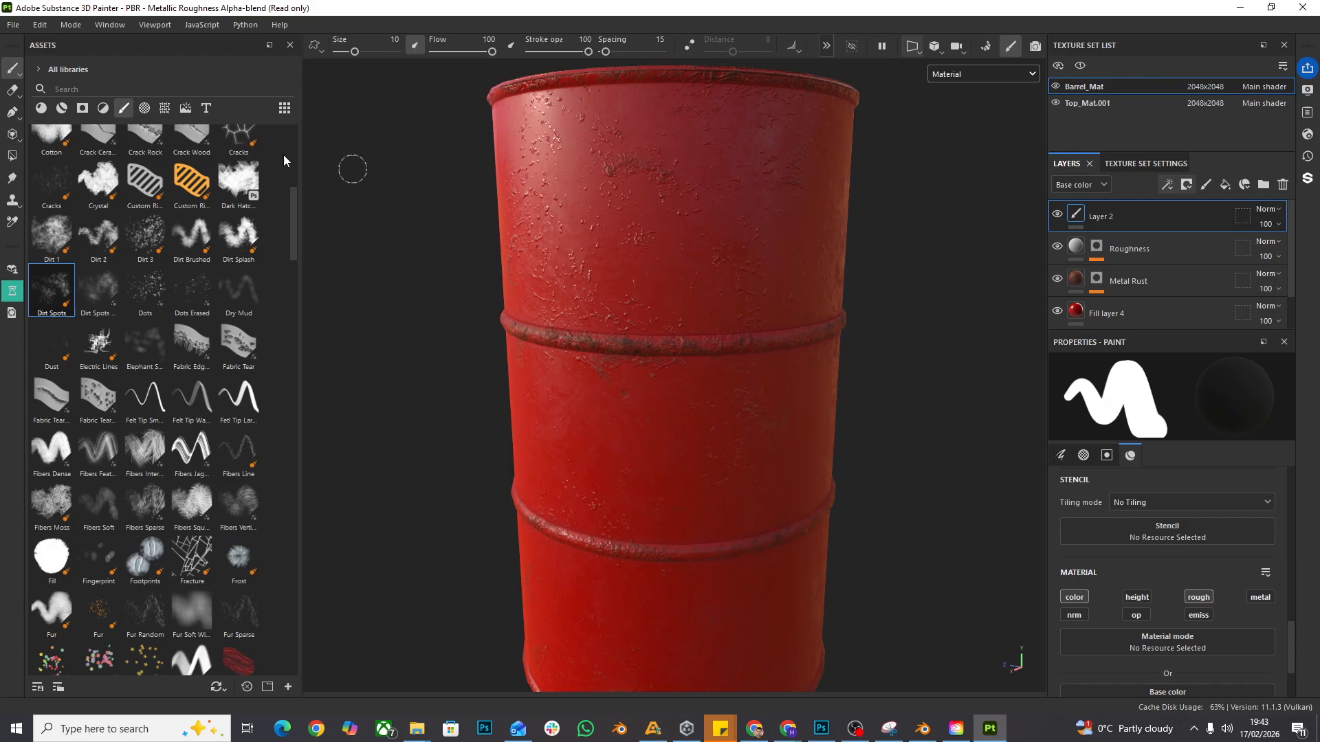
Step: Search the alpha assets for "dang" and load Sign General Danger as the brush alpha
click(149, 109)
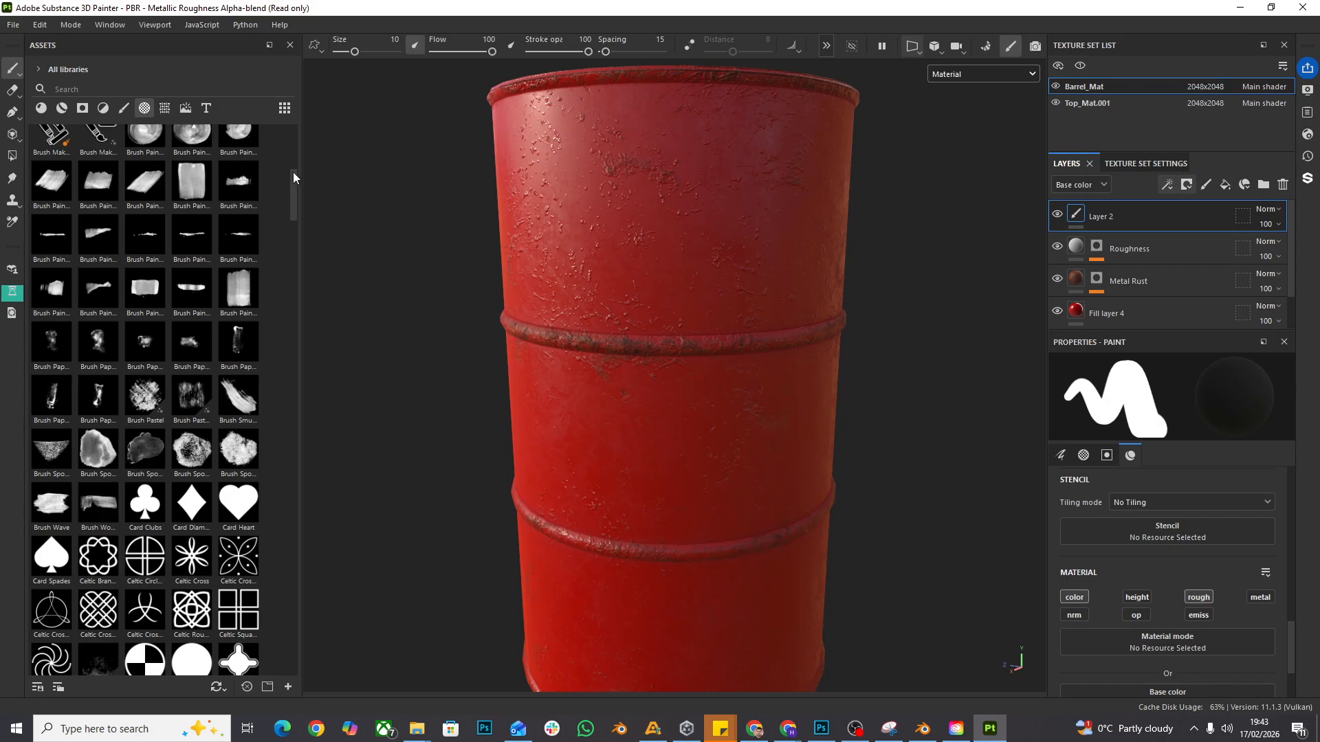
drag(294, 178, 288, 127)
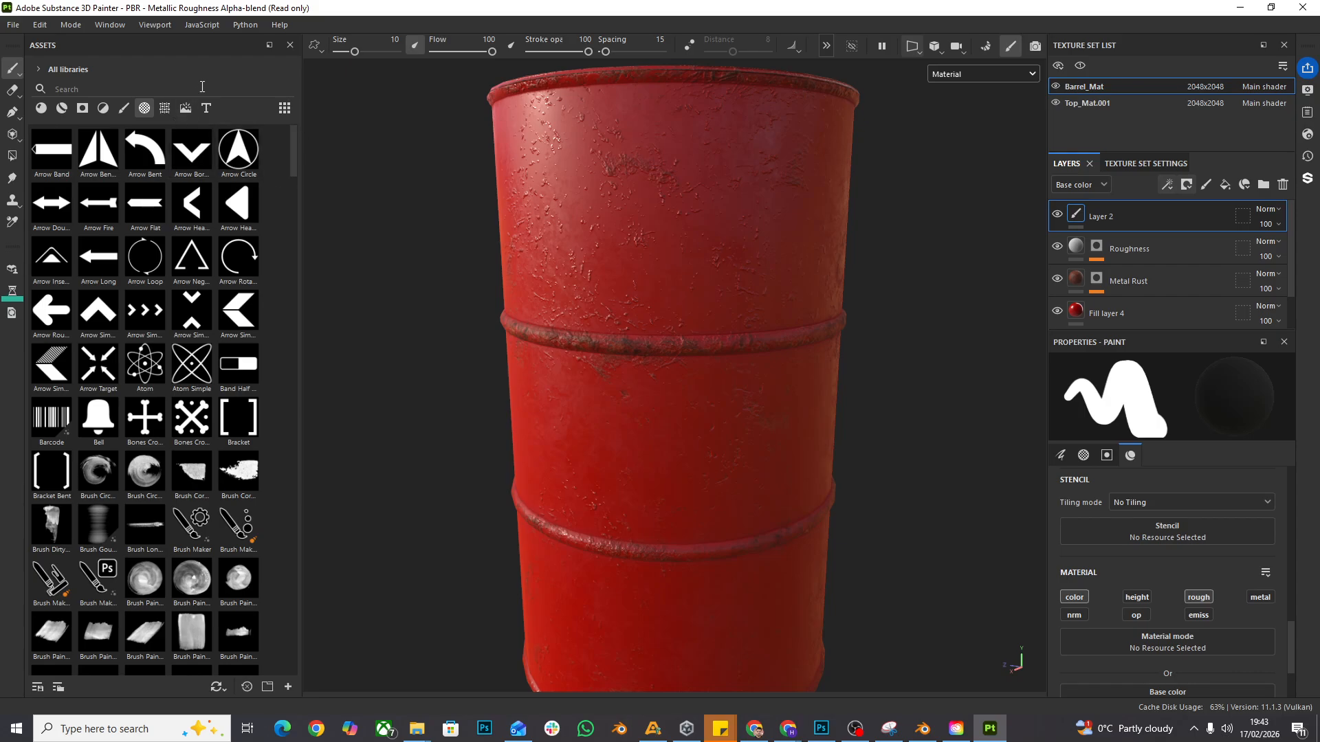
scroll(161, 417, down, 15)
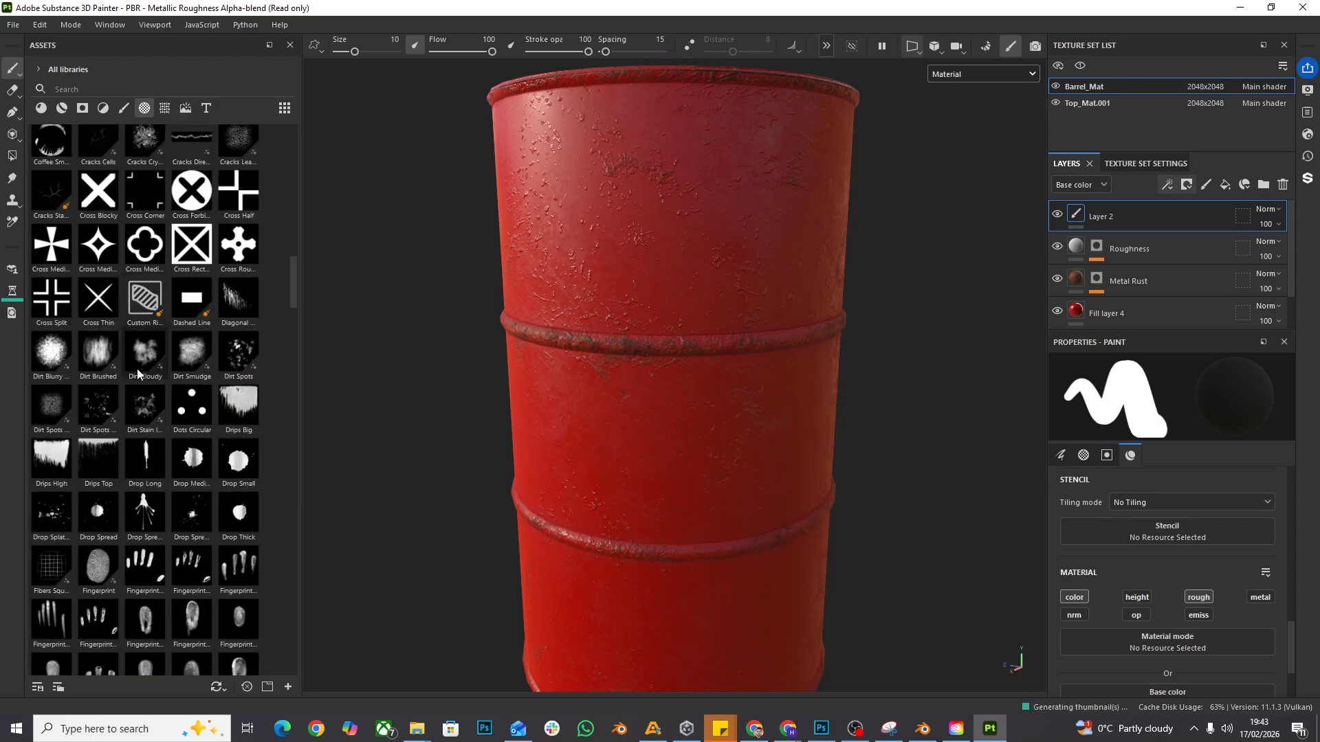
scroll(148, 383, up, 20)
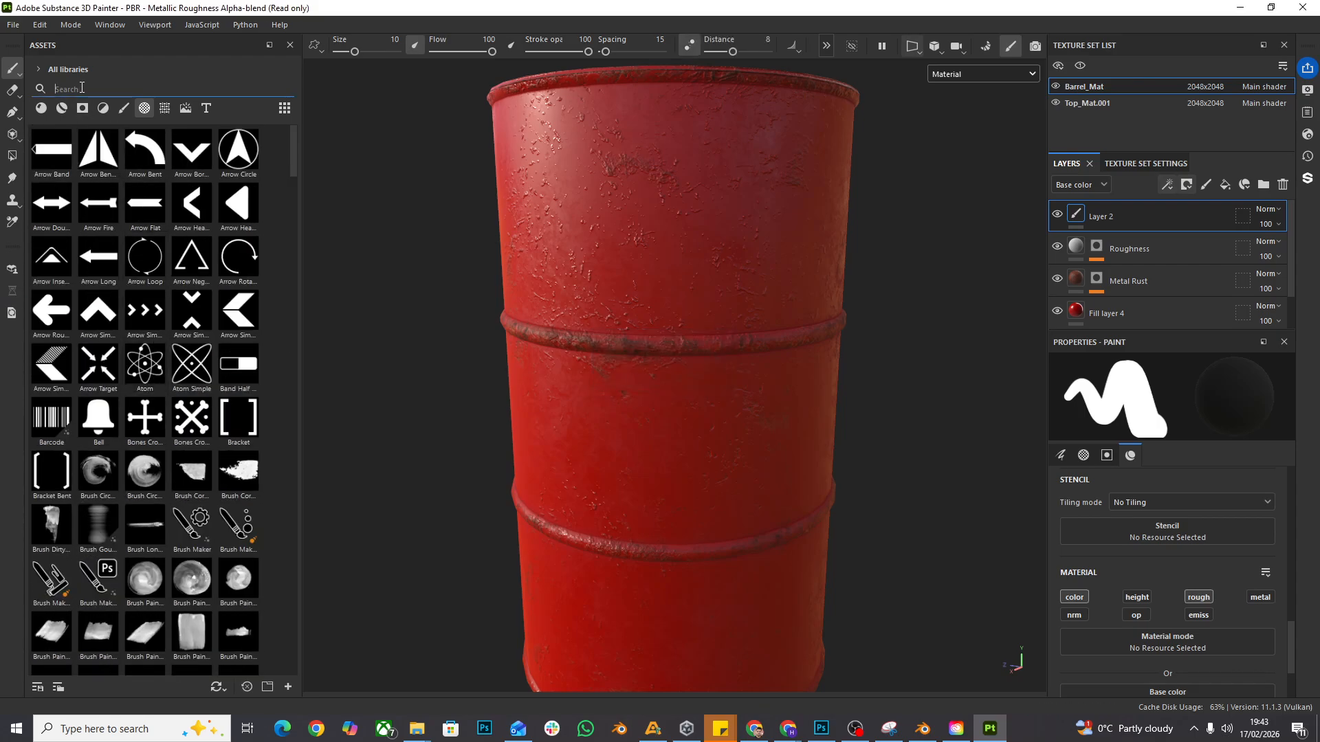
text(dang)
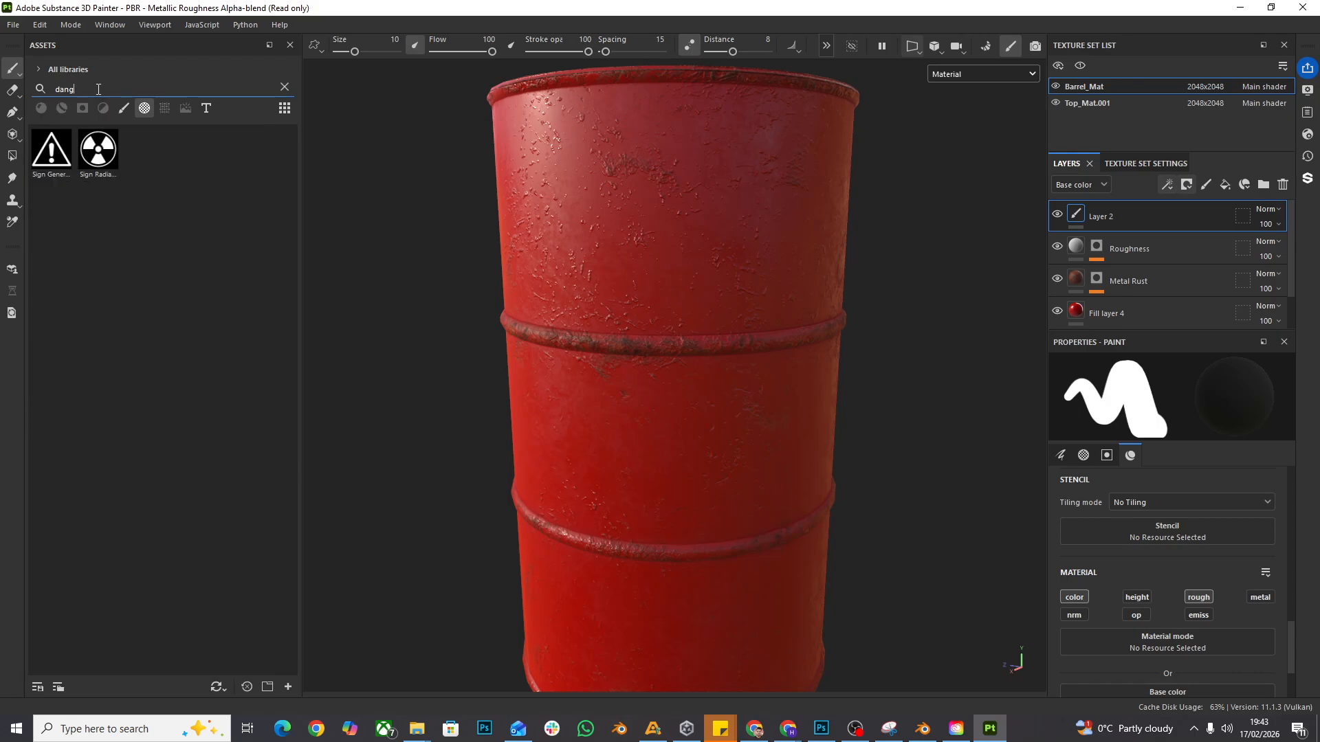
click(58, 165)
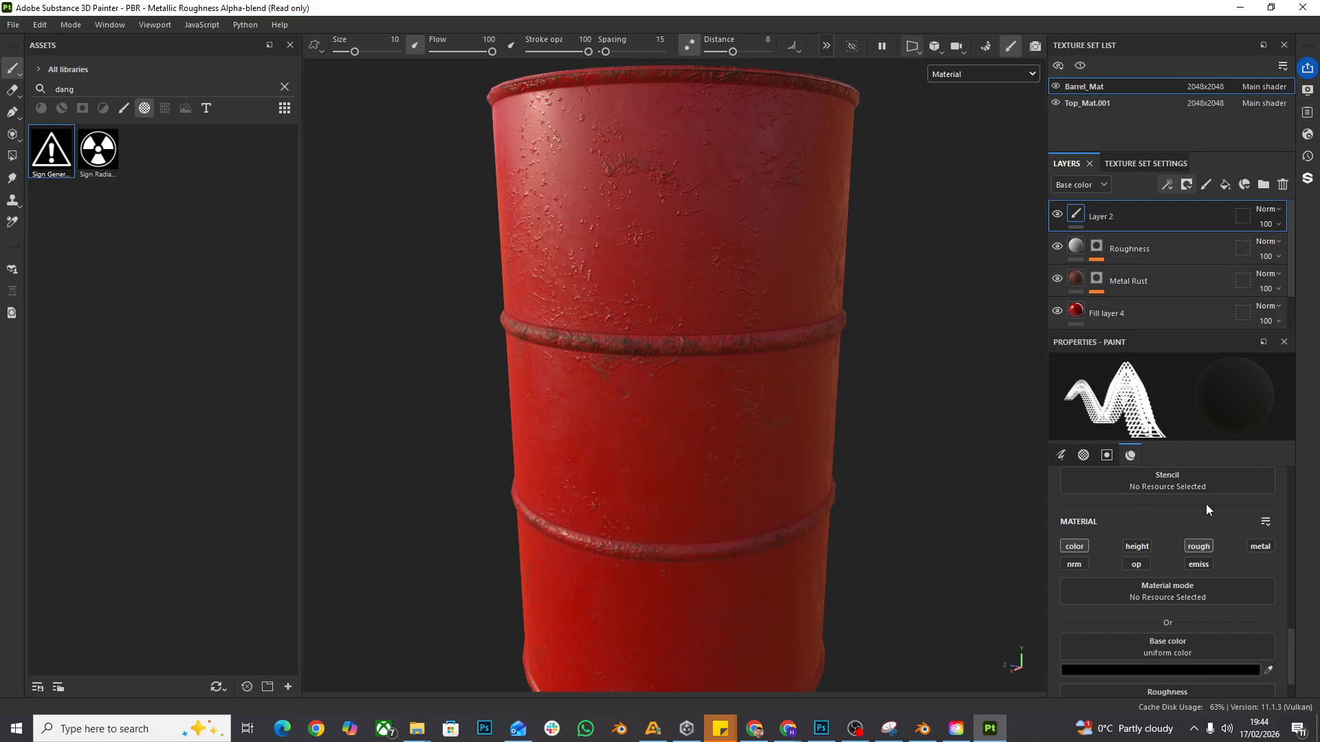
scroll(1125, 530, up, 5)
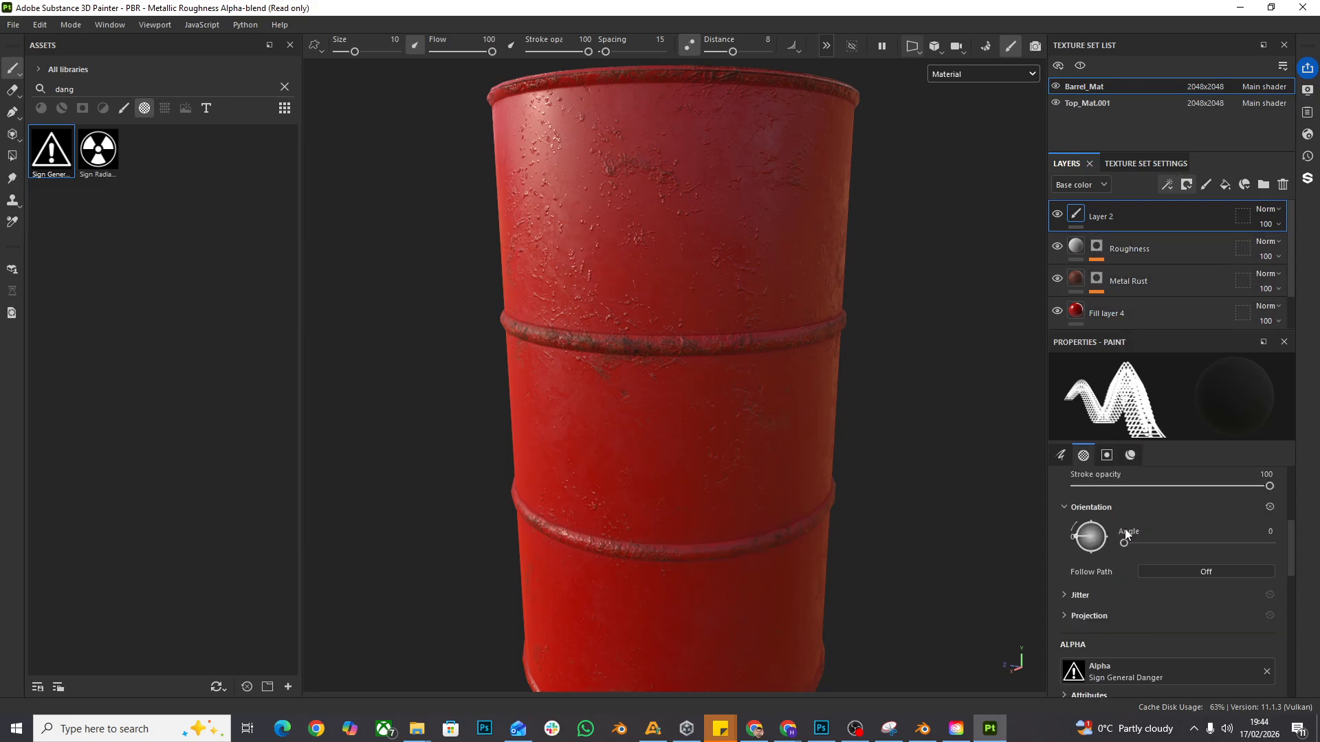
scroll(1107, 483, down, 2)
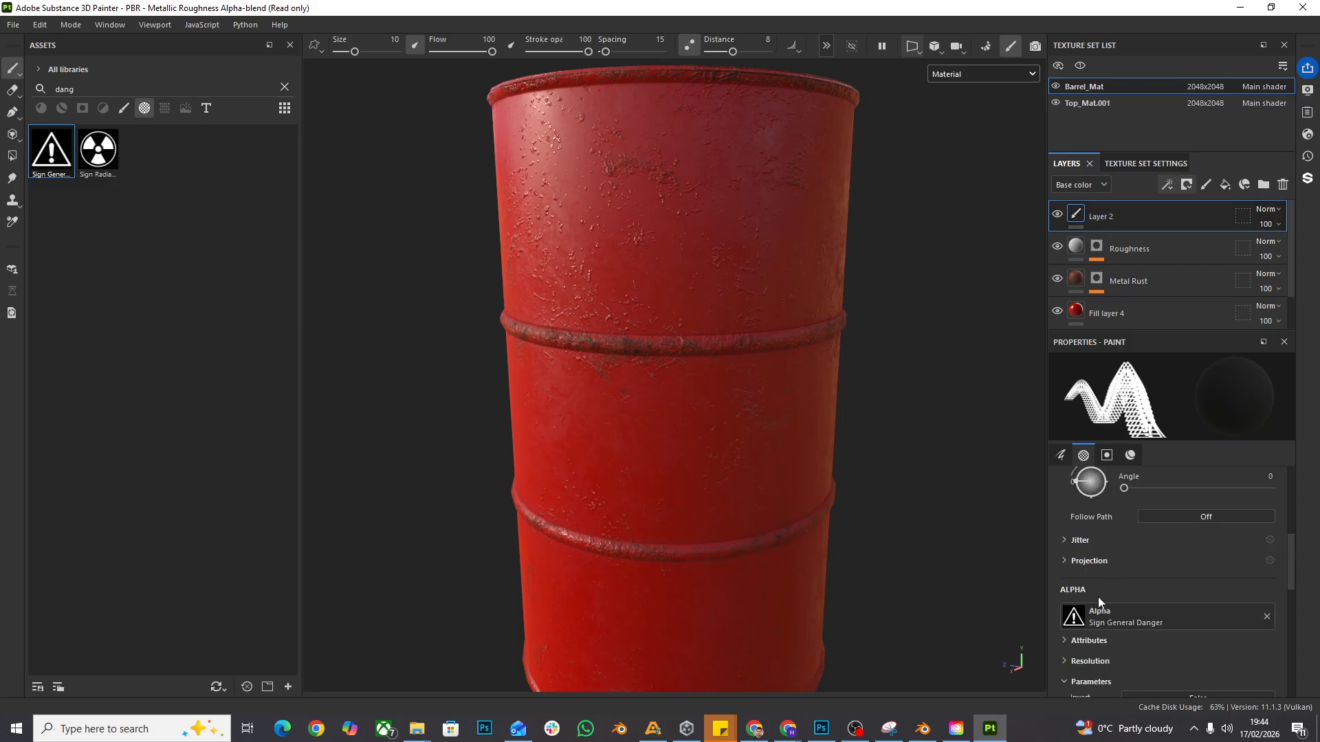
Step: Try stamping the danger sign at brush size 10 on the barrel's middle section, and undo it
scroll(675, 333, up, 2)
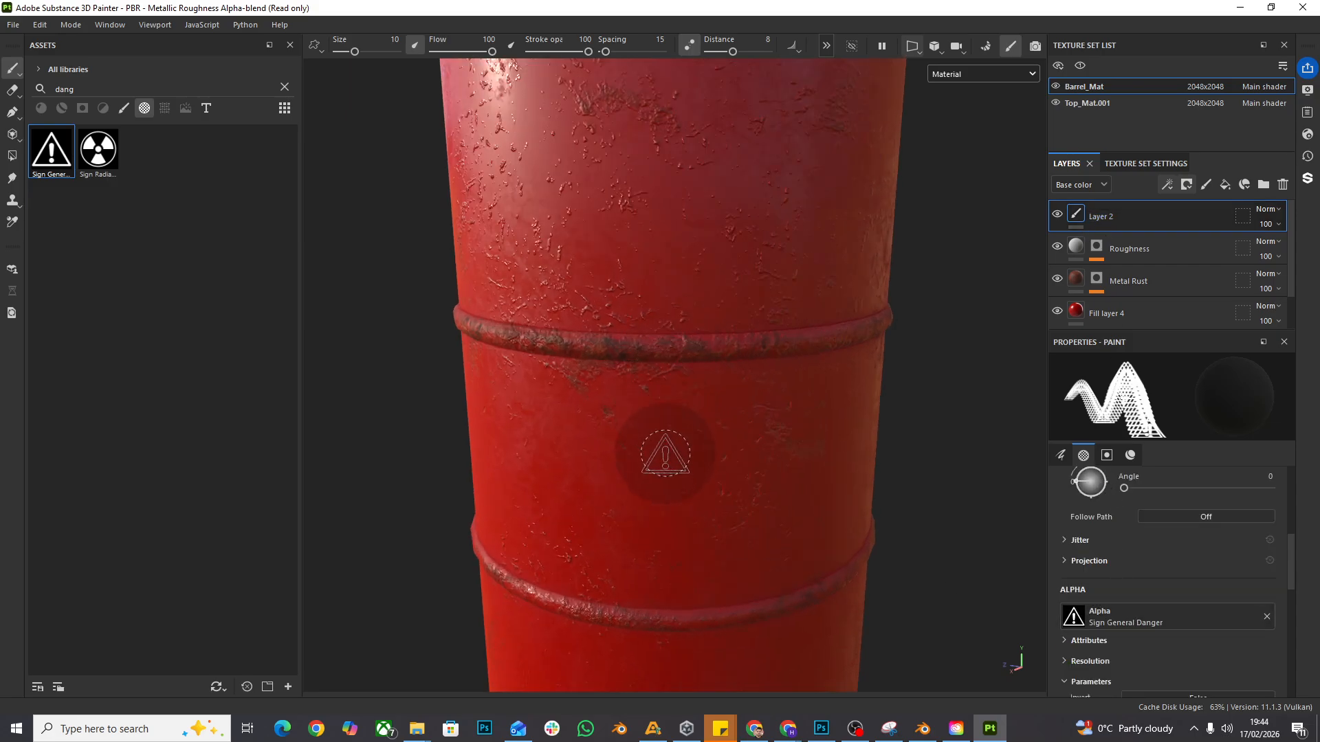
click(666, 455)
scroll(671, 458, up, 2)
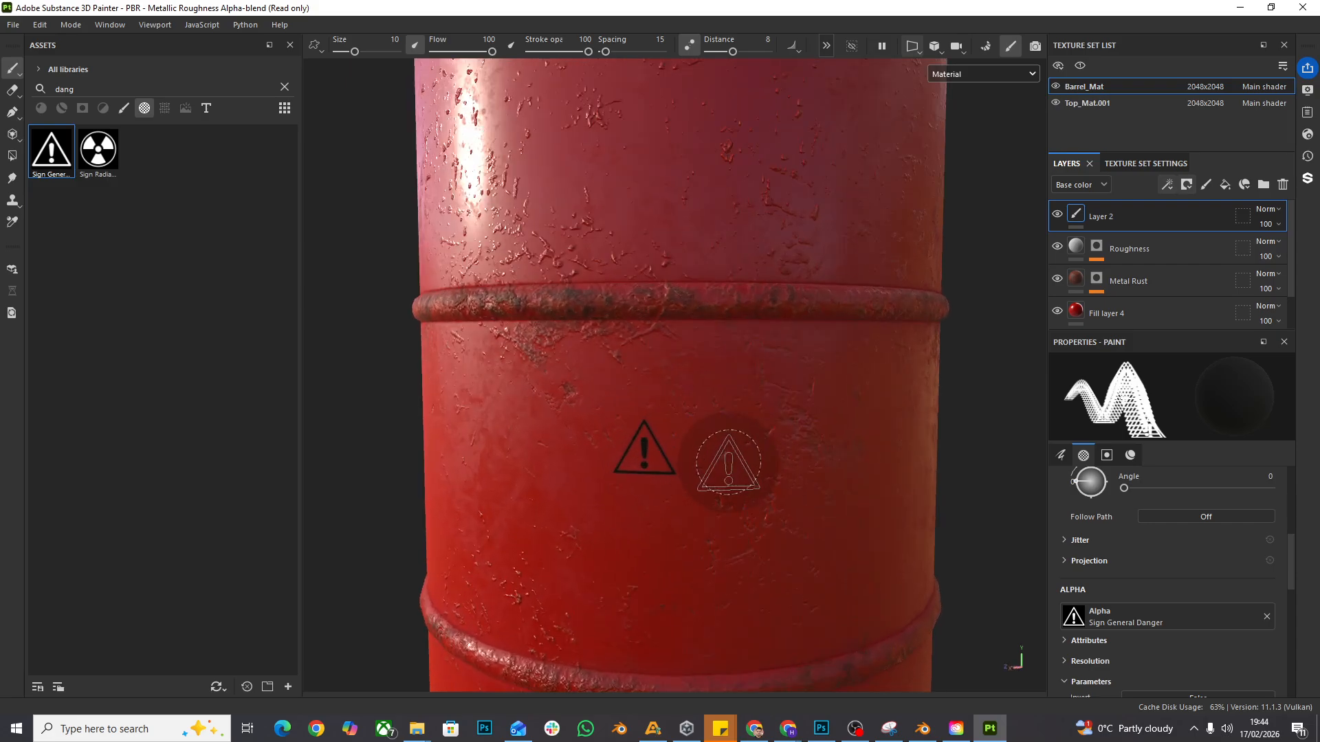
key(ctrl+z)
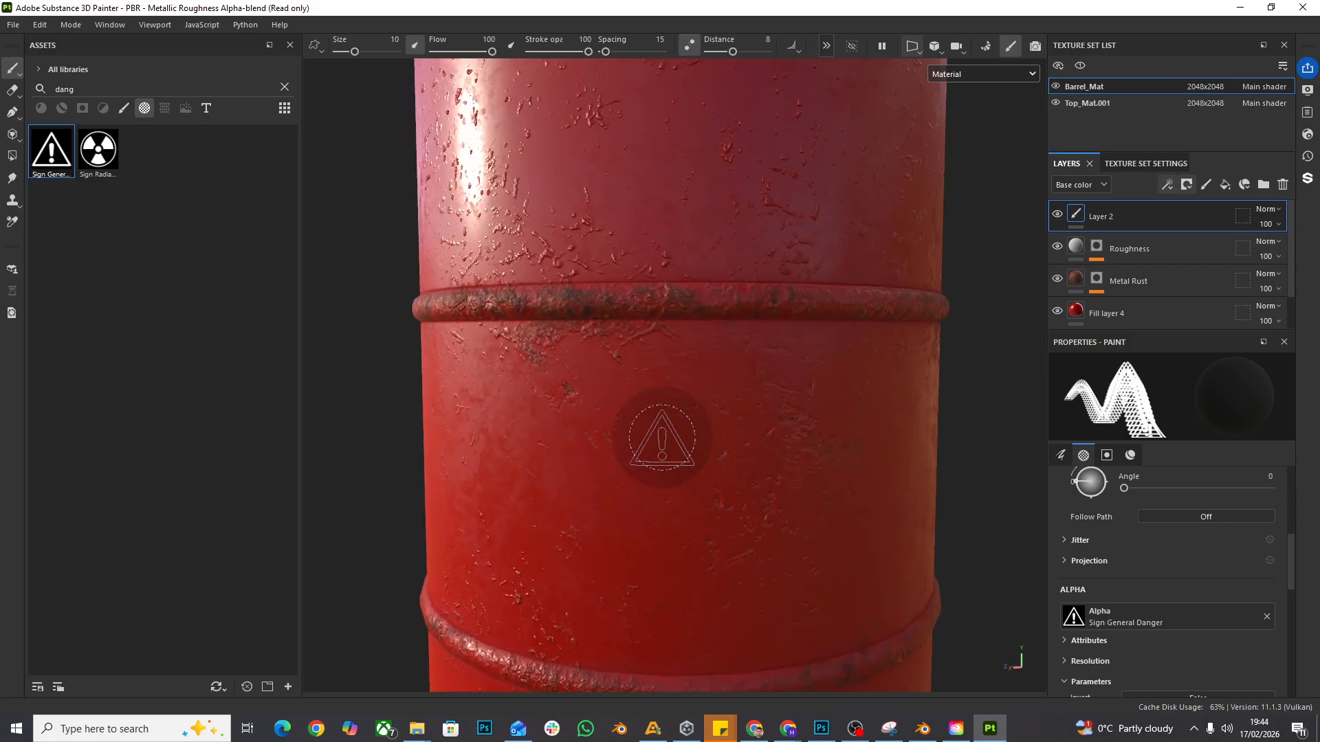
Step: Set the brush size to 29.69 and stamp the black danger sign centrally on the barrel's middle section
ctrl+right_drag(675, 447, 664, 433)
scroll(1215, 517, up, 6)
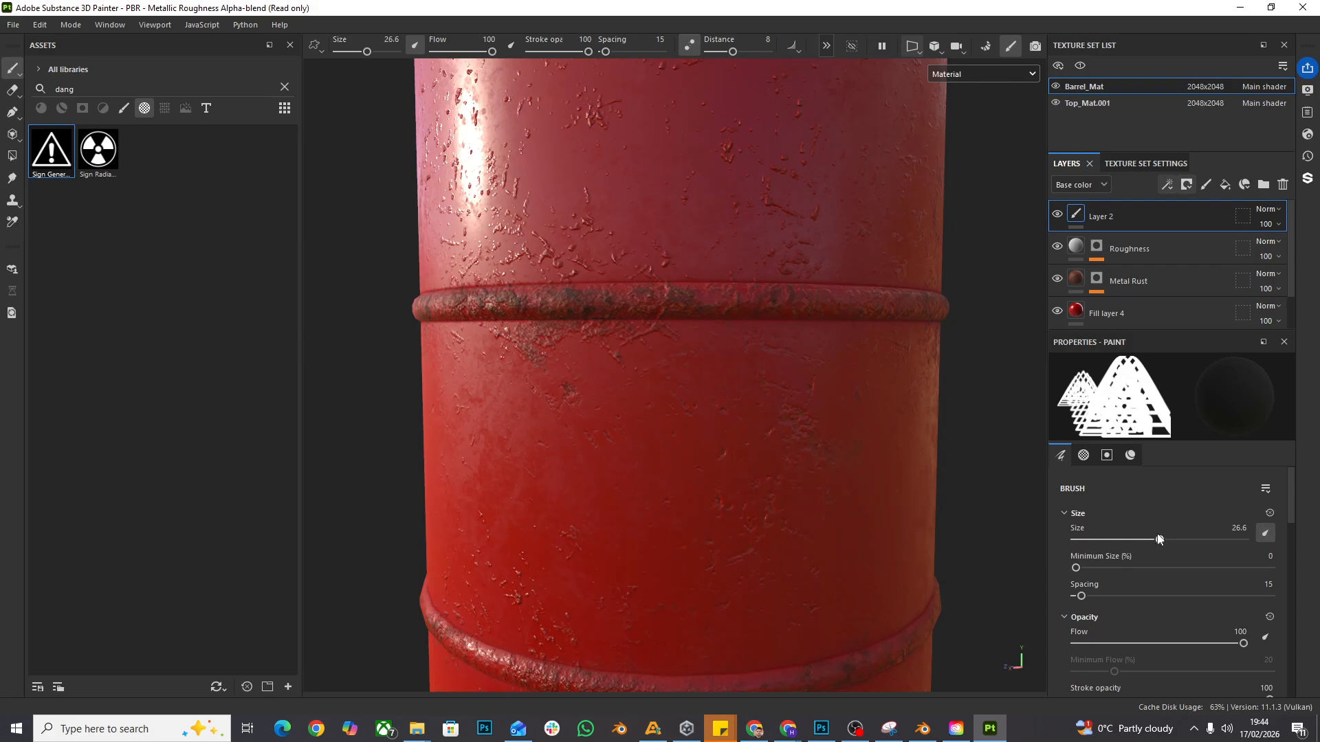
drag(1160, 540, 1137, 540)
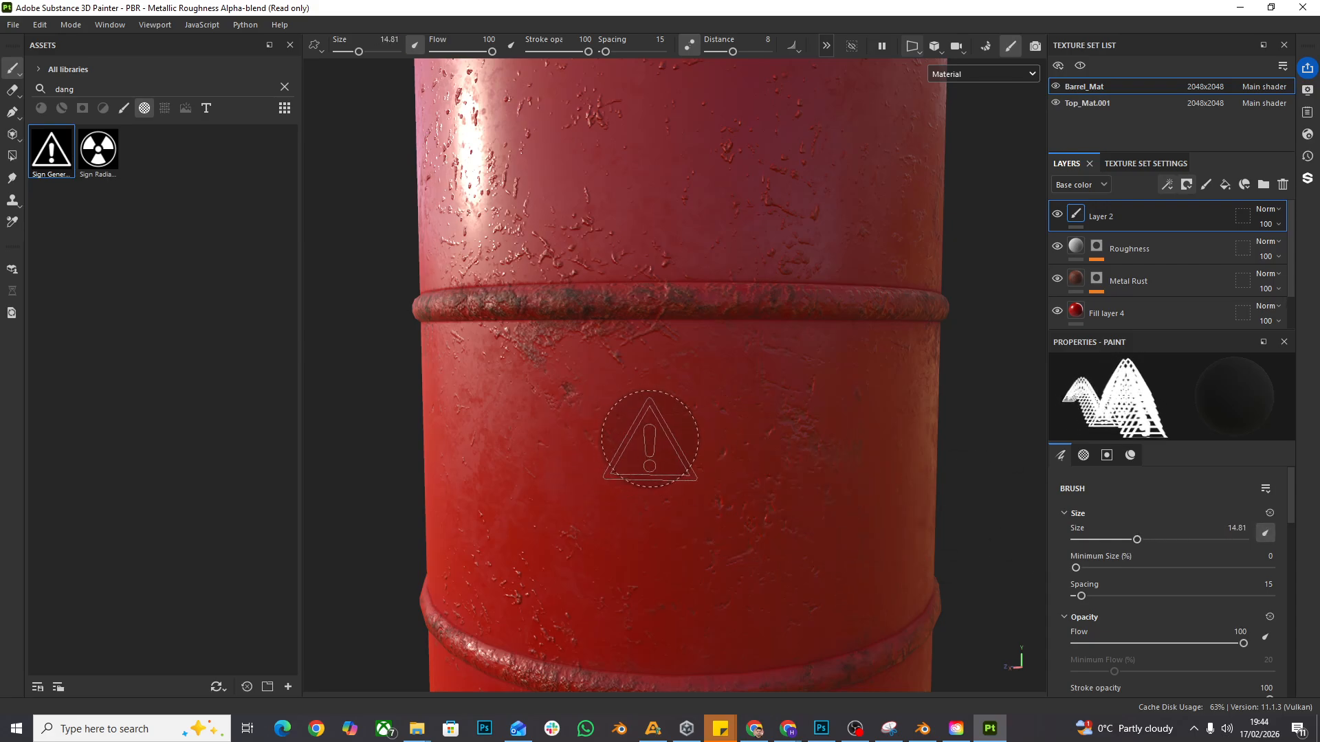
mouse_move(643, 442)
ctrl+right_down()
mouse_move(655, 428)
mouse_move(688, 460)
ctrl+right_up()
key(bracketright)
key(bracketright)
scroll(680, 465, down, 4)
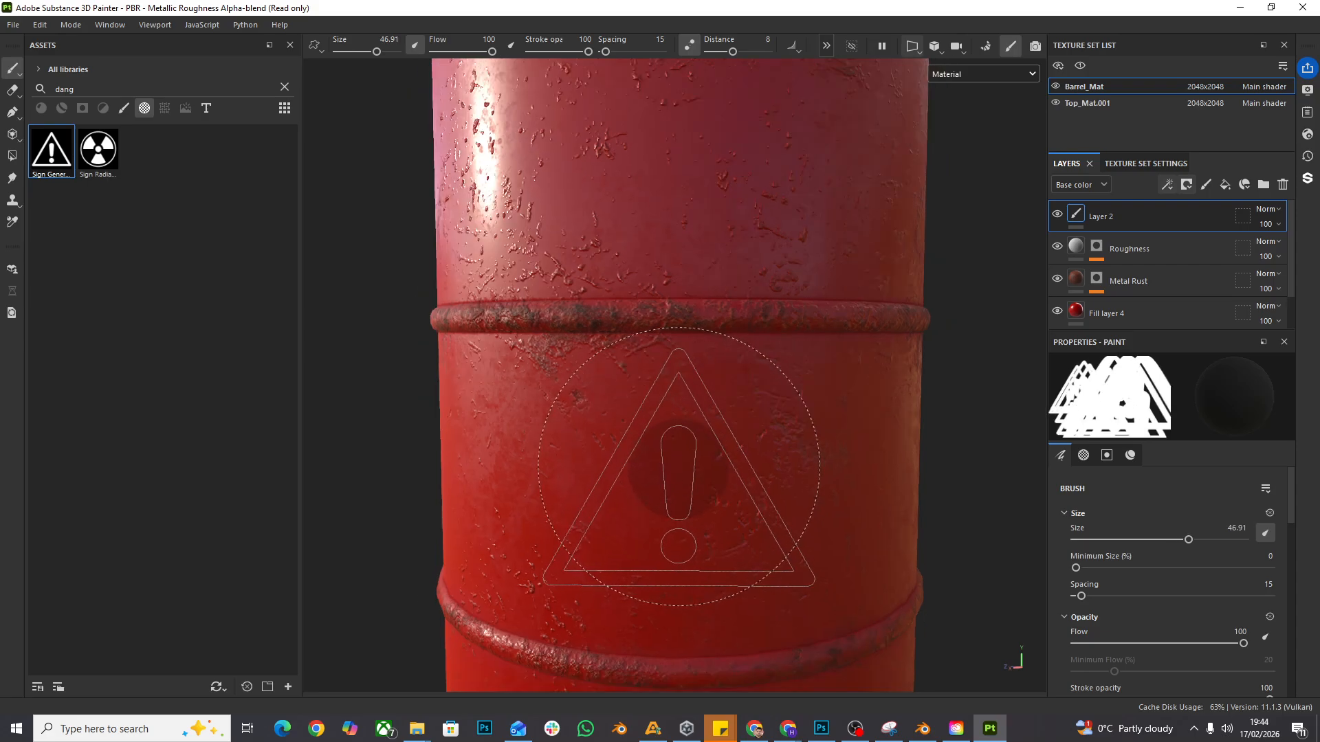
scroll(681, 404, up, 3)
scroll(670, 407, up, 1)
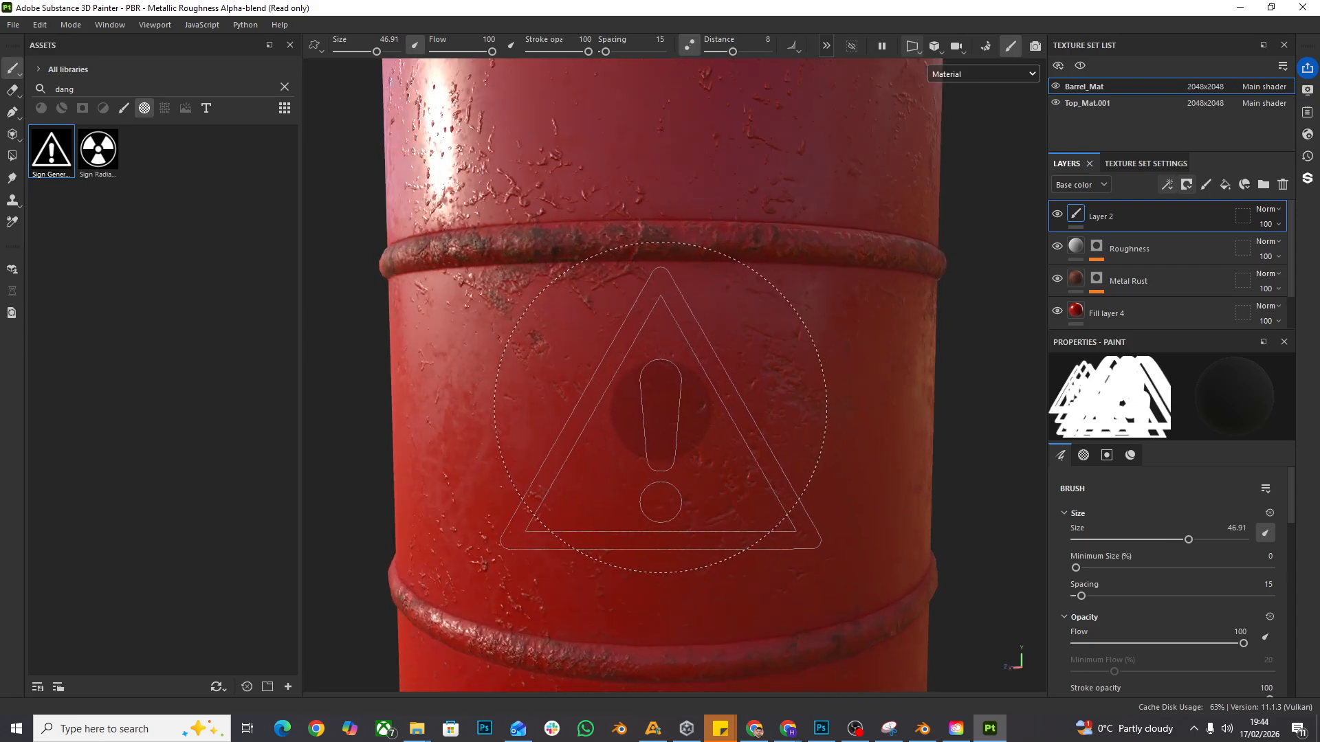
key(bracketleft)
key(bracketleft)
key(bracketleft)
key(bracketleft)
key(bracketleft)
key(bracketleft)
key(bracketleft)
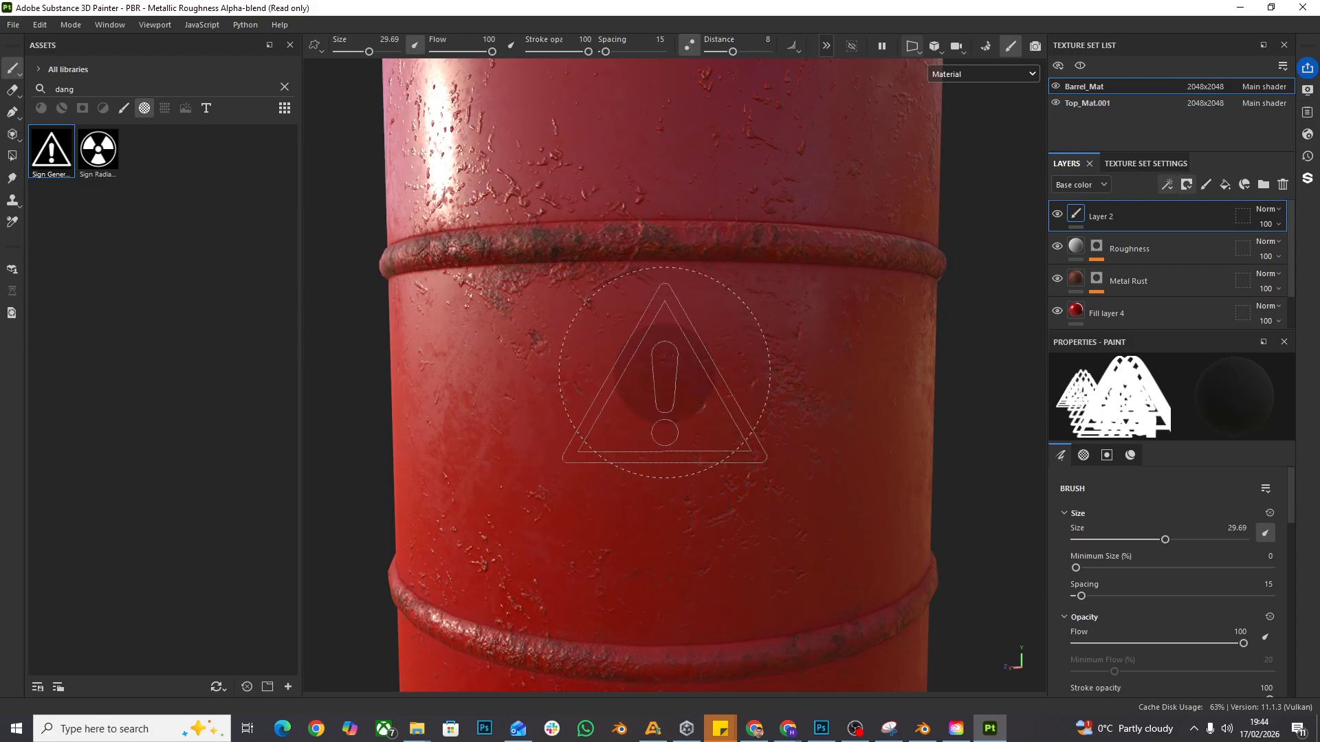
click(665, 371)
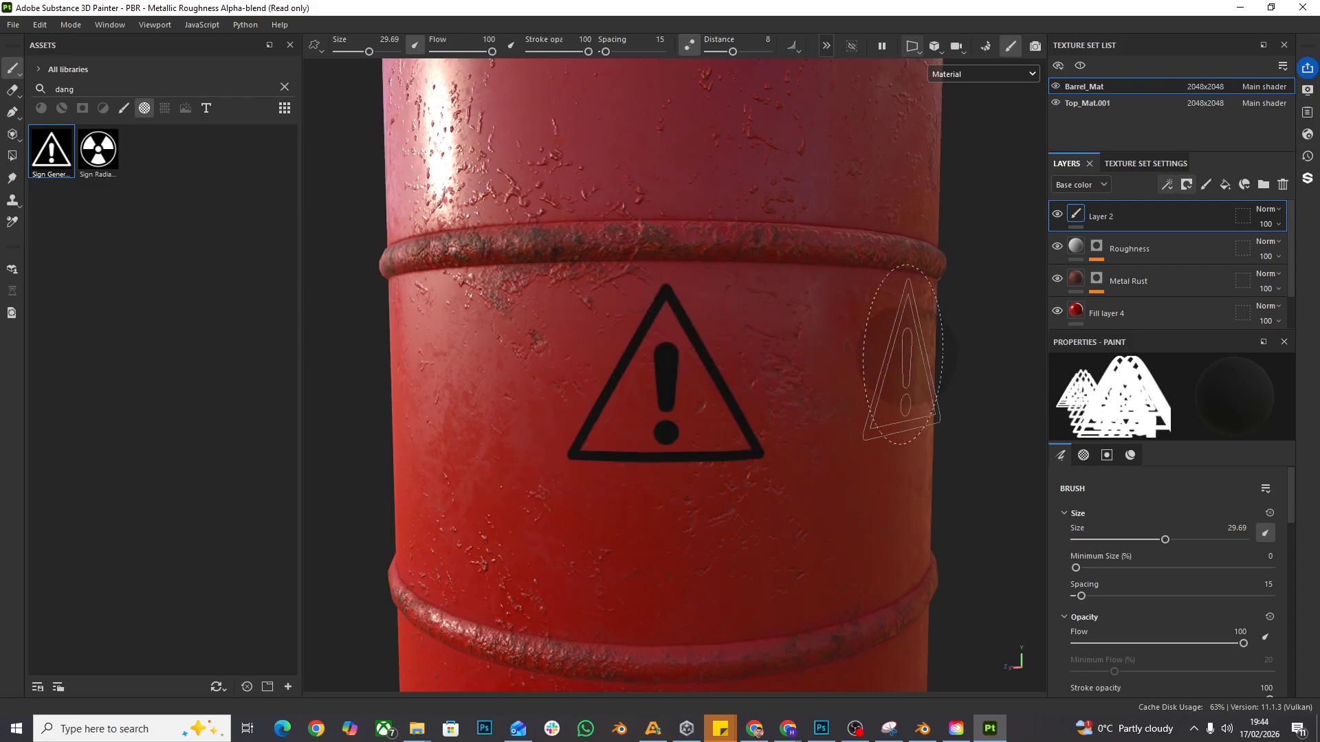
Step: Clear the asset search and load the Arial Black font as the brush alpha
mouse_move(872, 413)
middle_down()
mouse_move(898, 324)
mouse_move(871, 338)
middle_up()
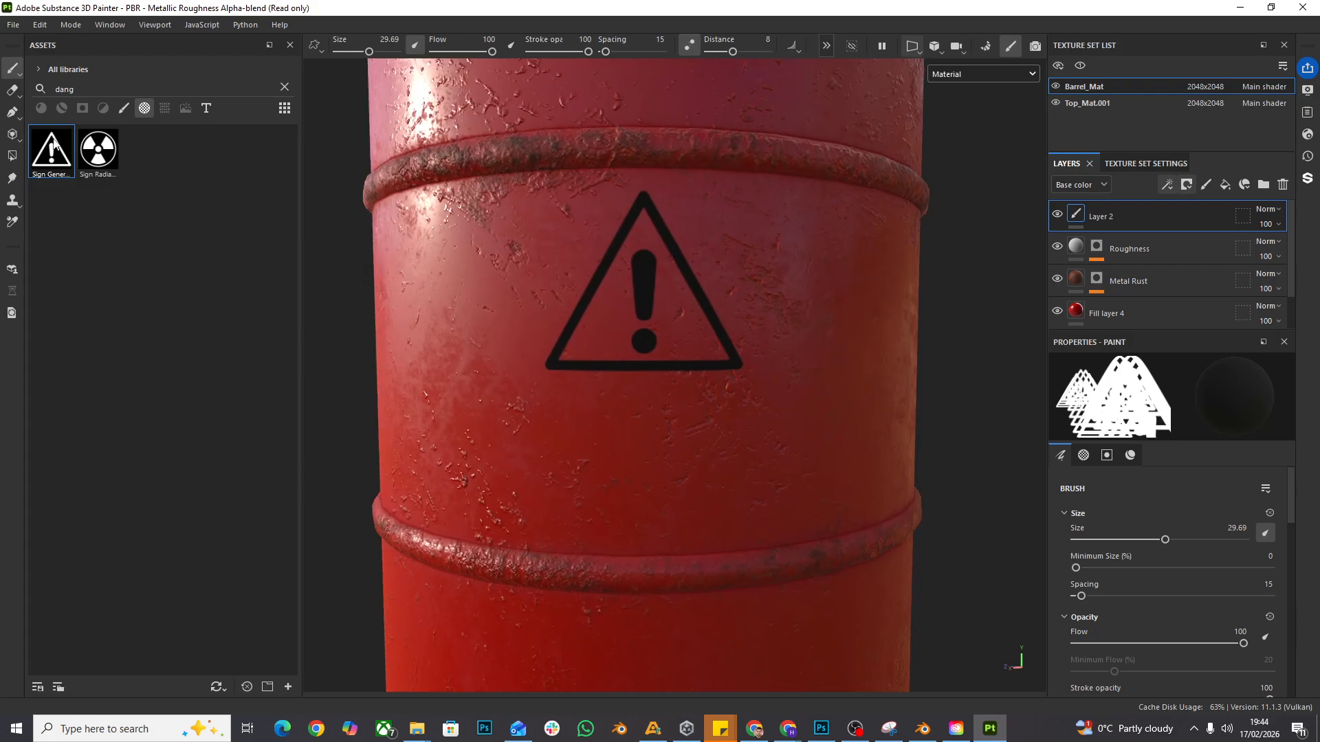
key(BackSpace)
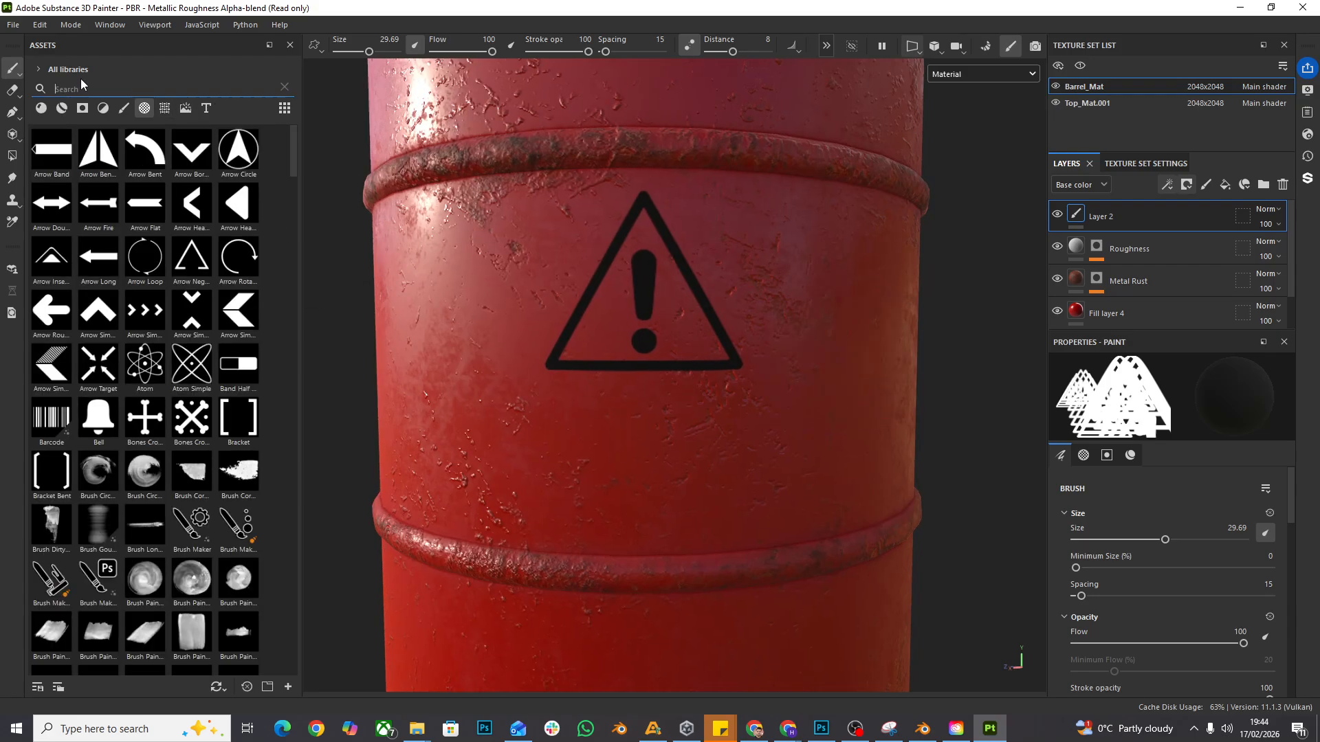
click(207, 108)
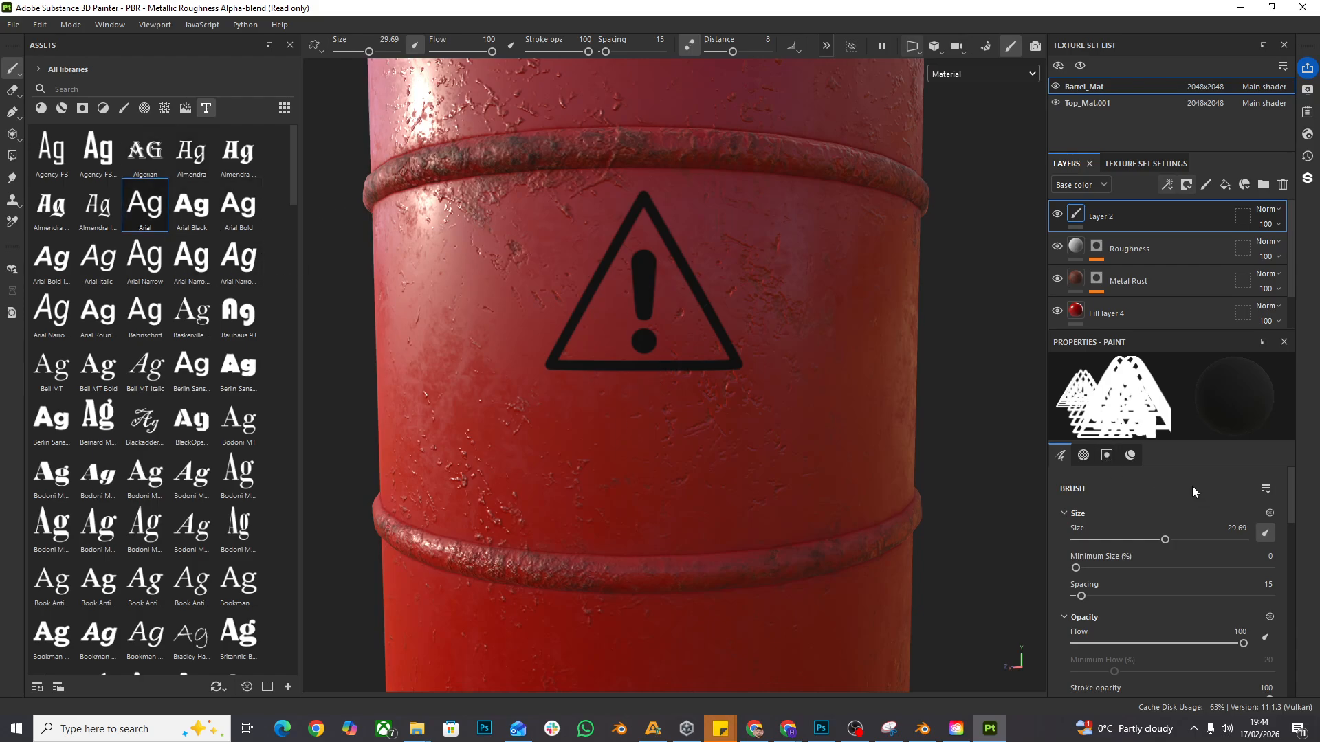
click(1090, 459)
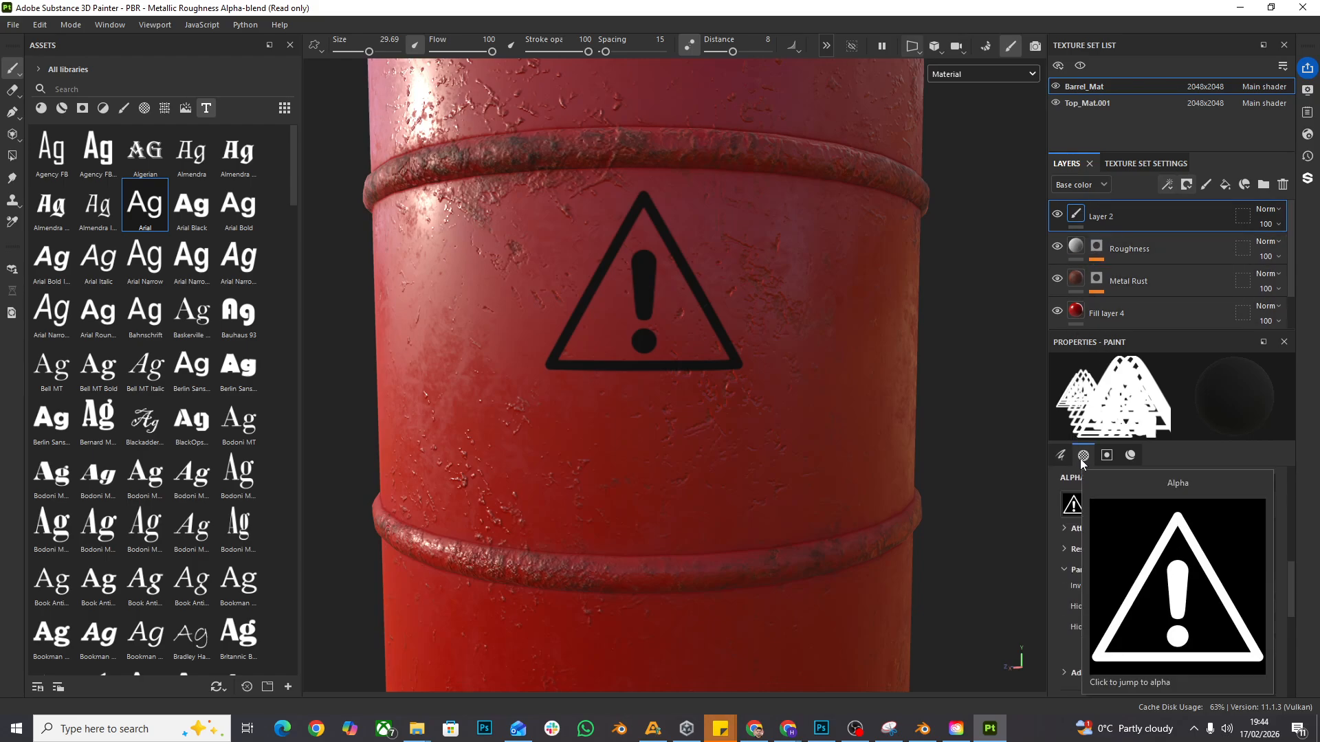
drag(192, 204, 1114, 507)
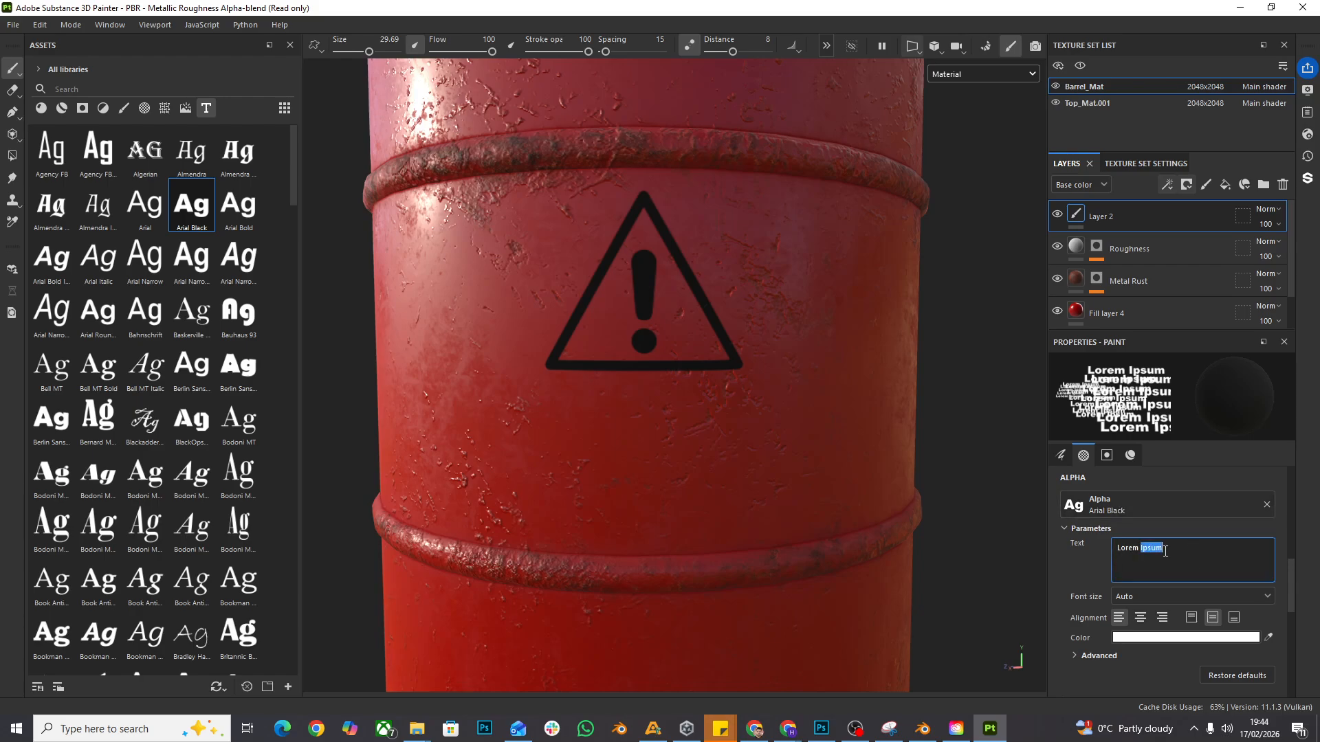
Step: Set the alpha text to "DANGER MATE!" and stamp it centred just below the danger sign
text(D)
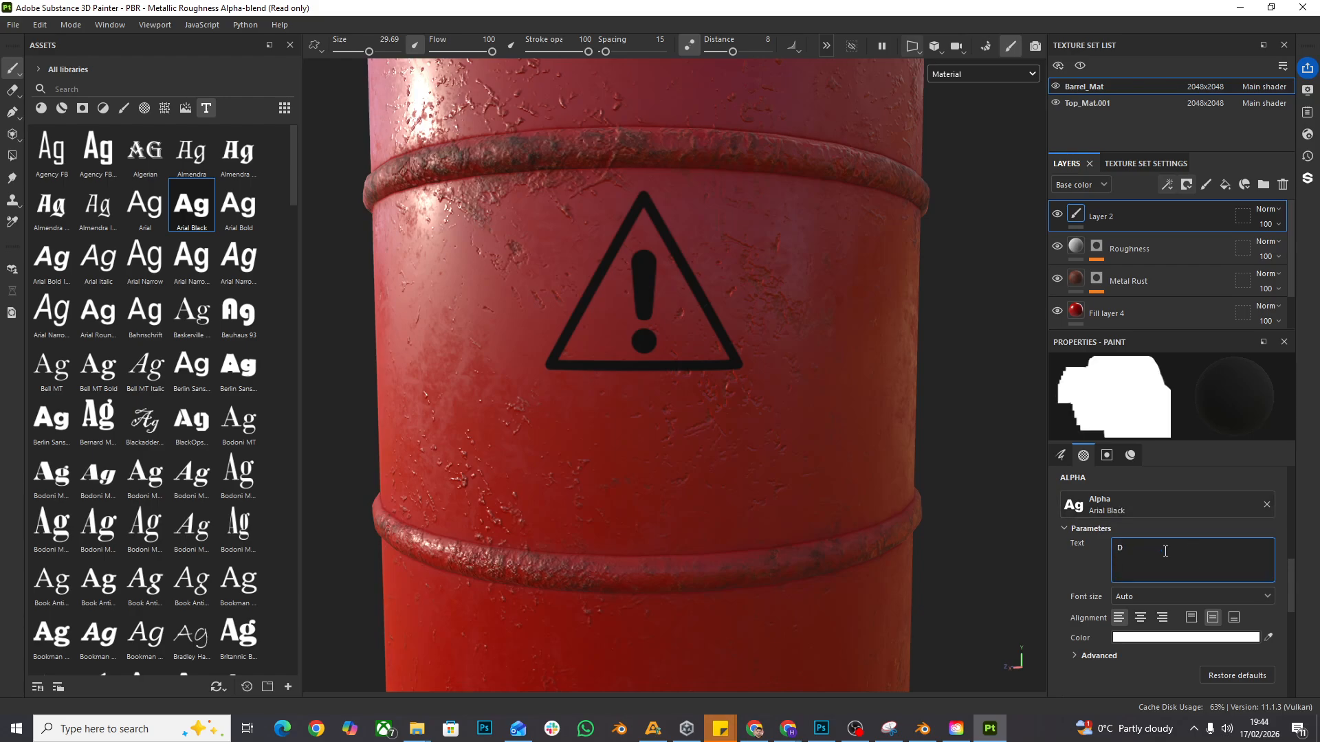
text(ANGER MATE!)
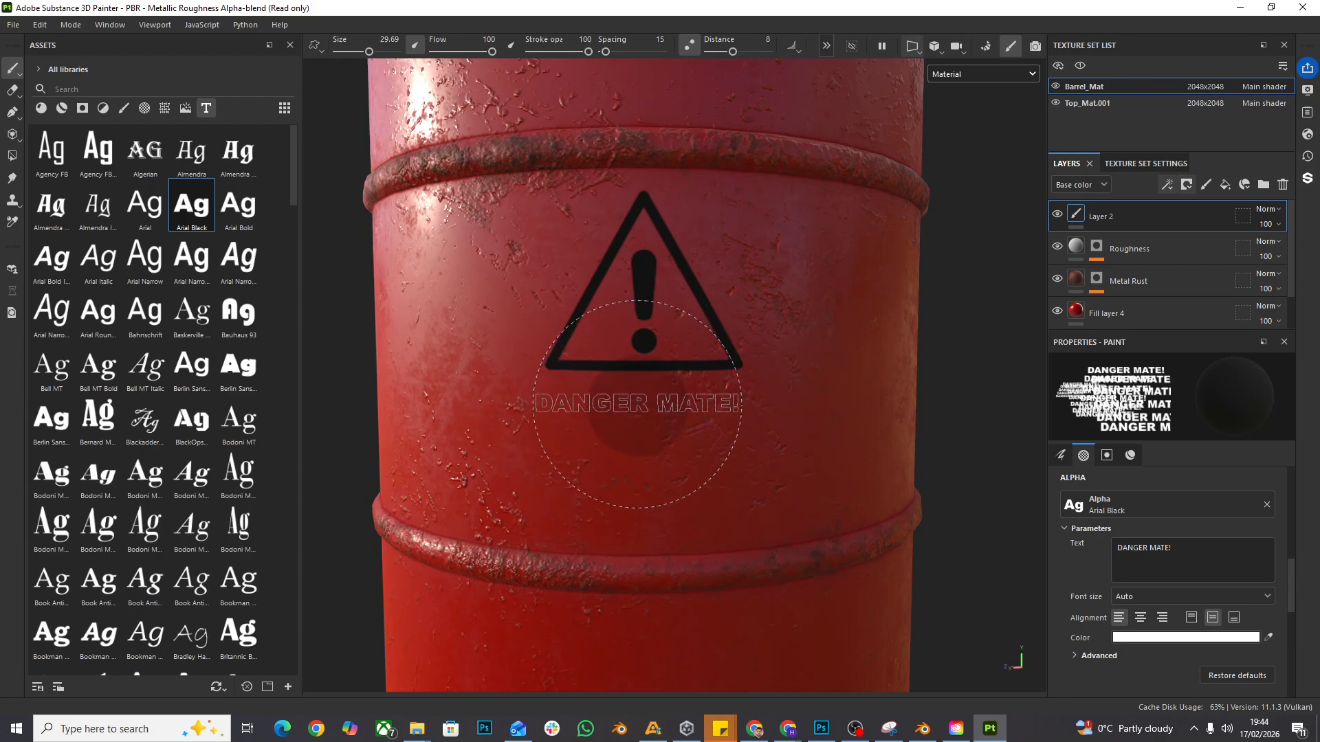
click(637, 404)
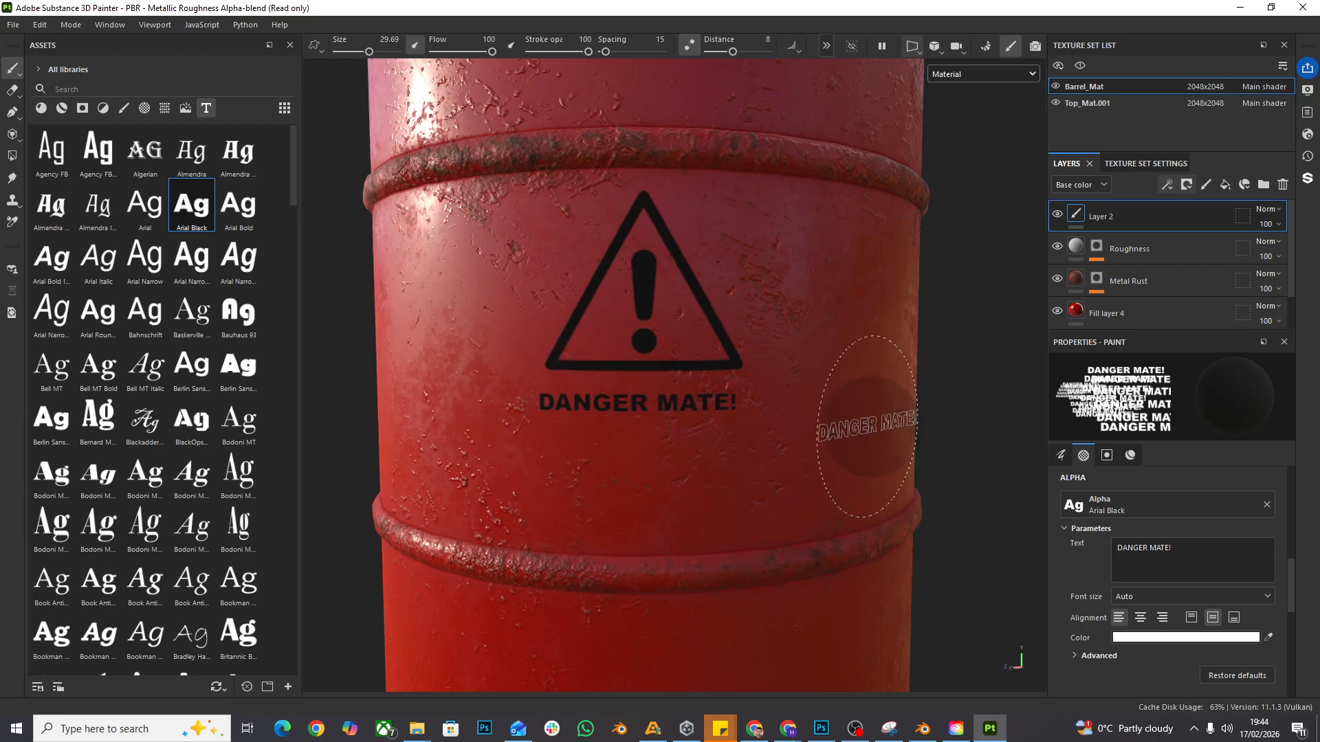
Step: Set the brush material's roughness to 0 and stamp a test "DANGER MATE!" below the existing text to inspect its gloss
click(1067, 456)
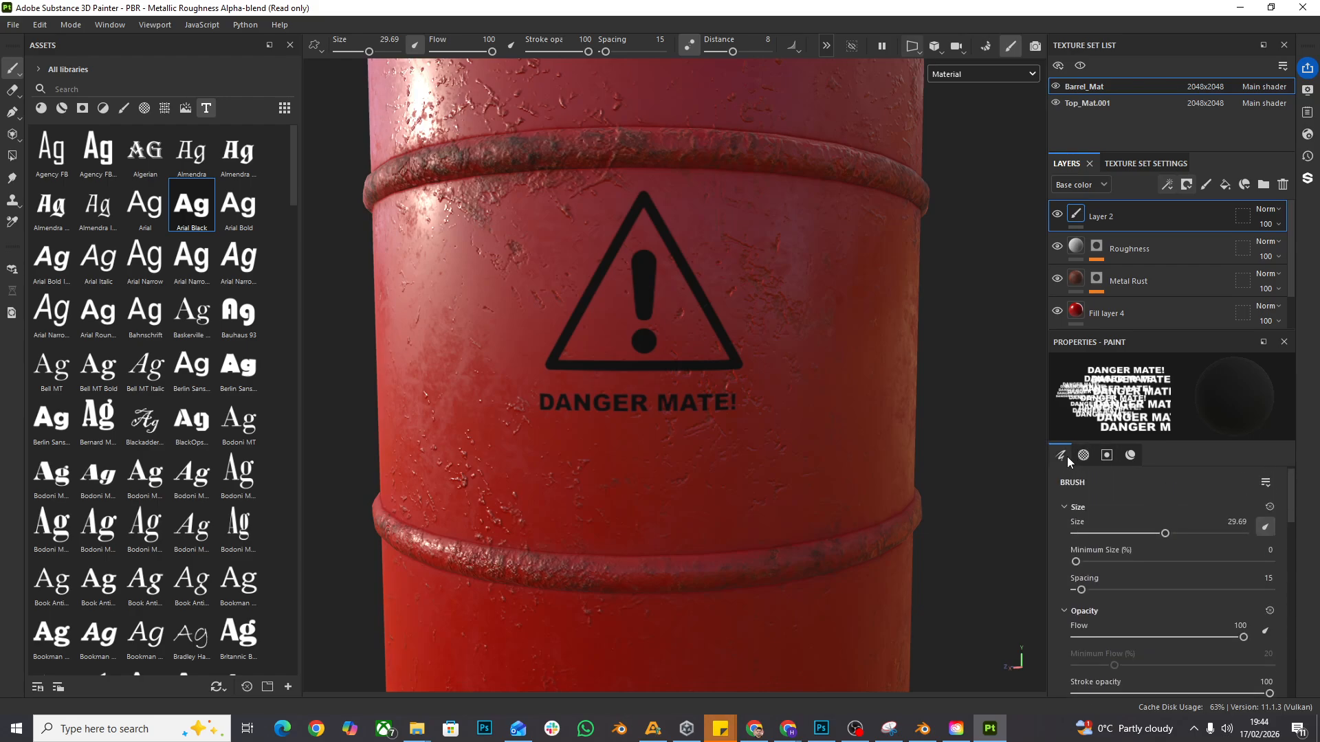
click(1133, 457)
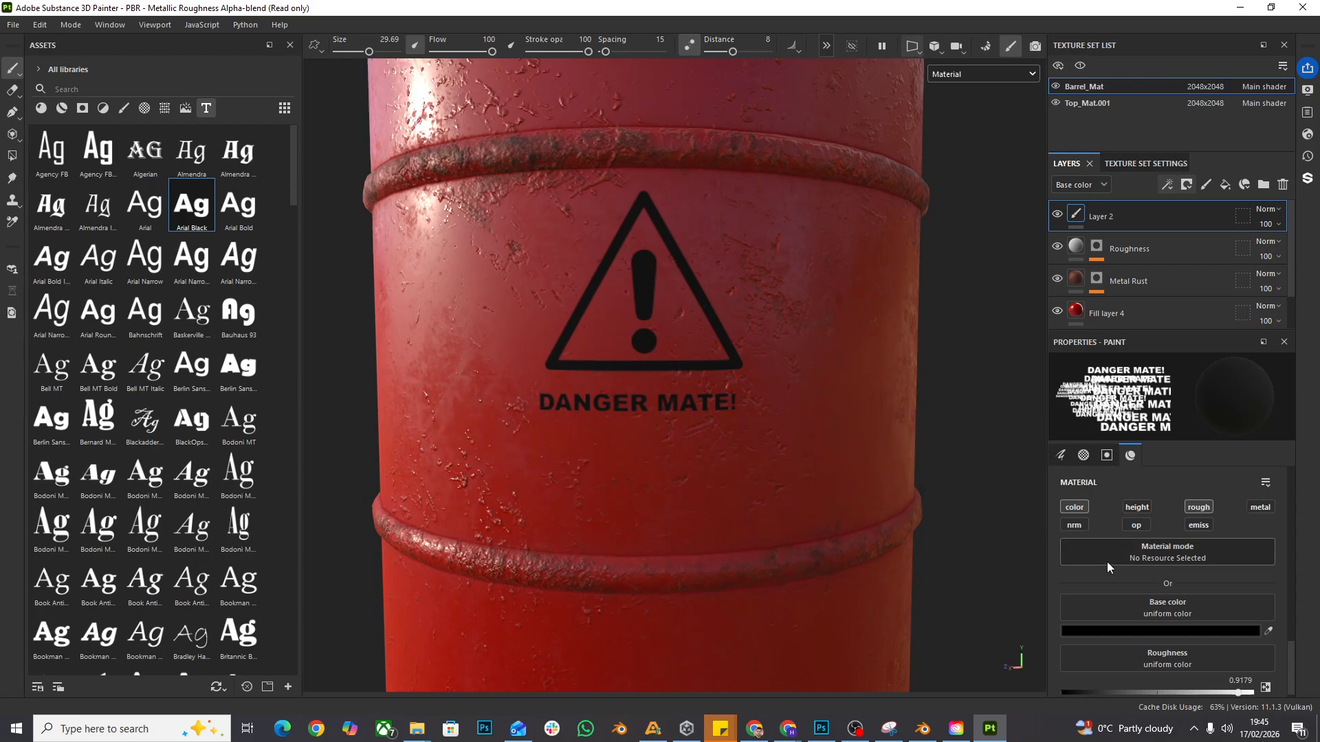
scroll(1123, 589, down, 1)
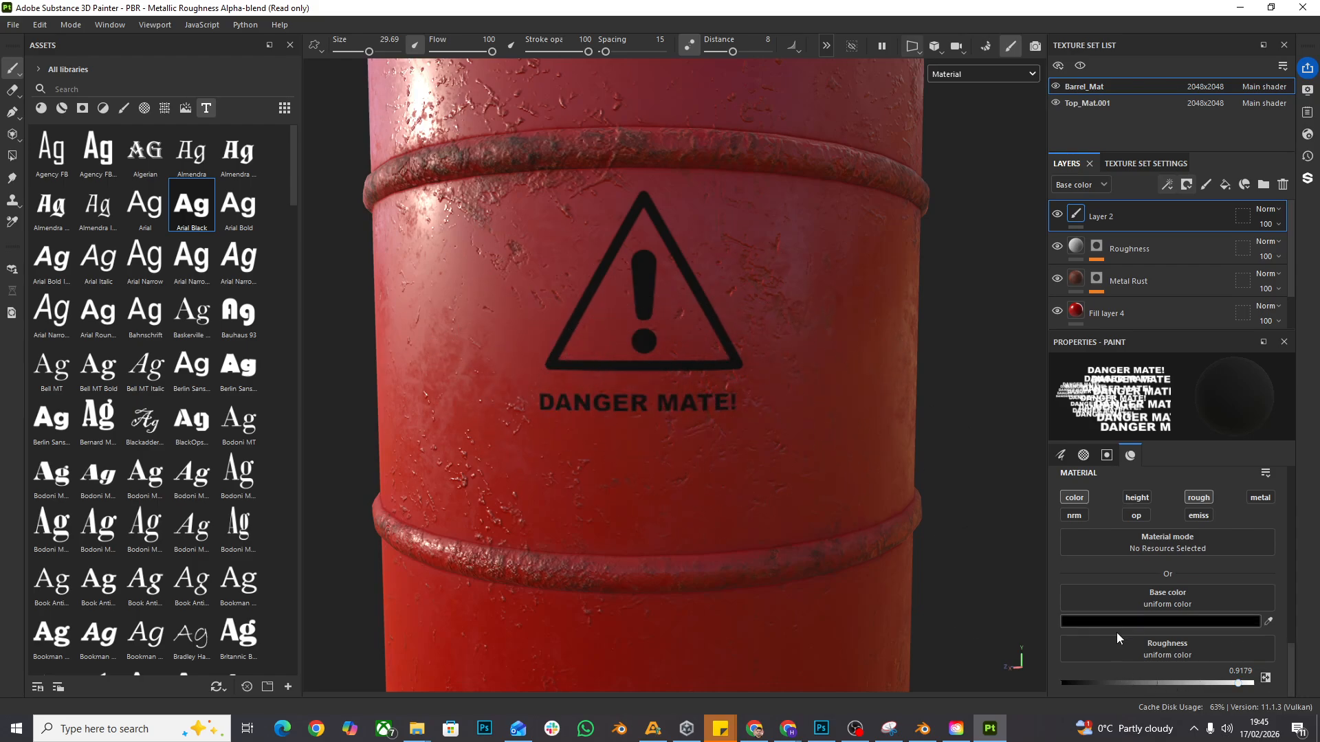
drag(1085, 684, 1049, 683)
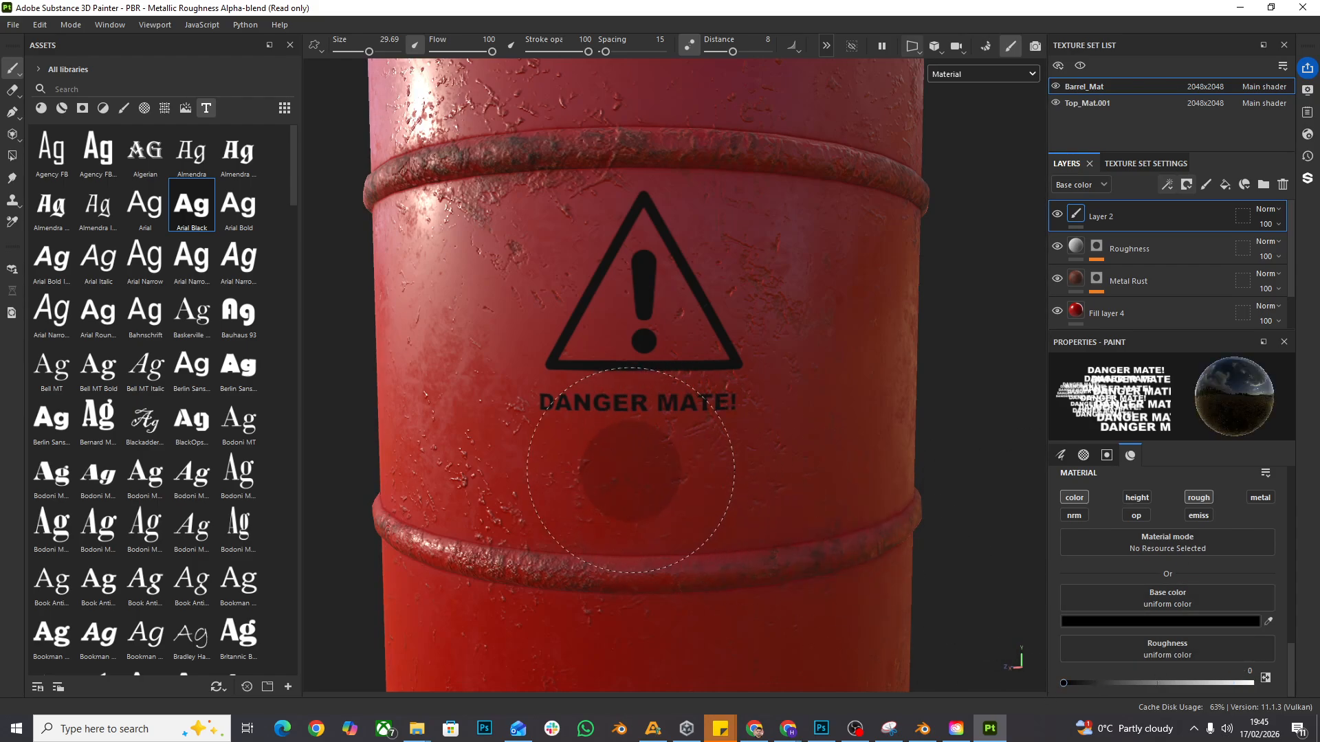
click(618, 466)
scroll(807, 488, up, 3)
alt+drag(807, 488, 883, 490)
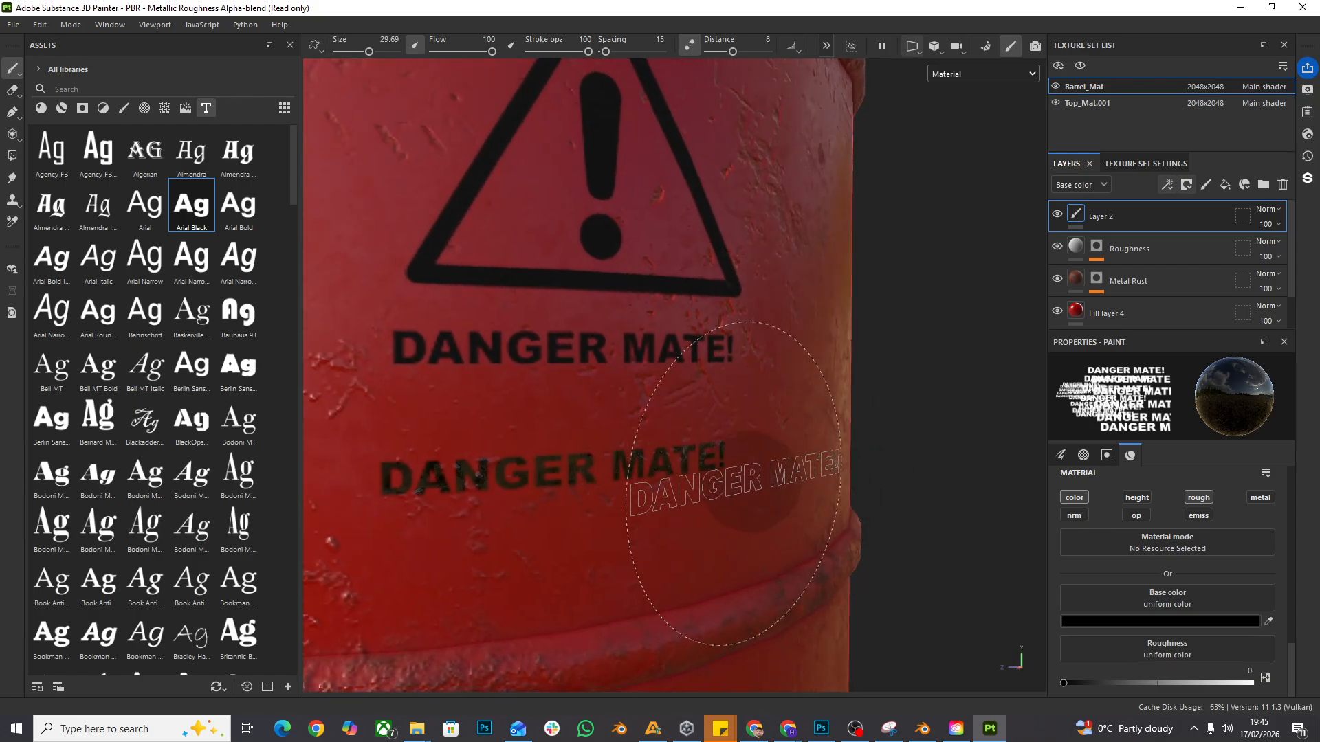
alt+middle_drag(578, 496, 701, 404)
scroll(730, 371, up, 3)
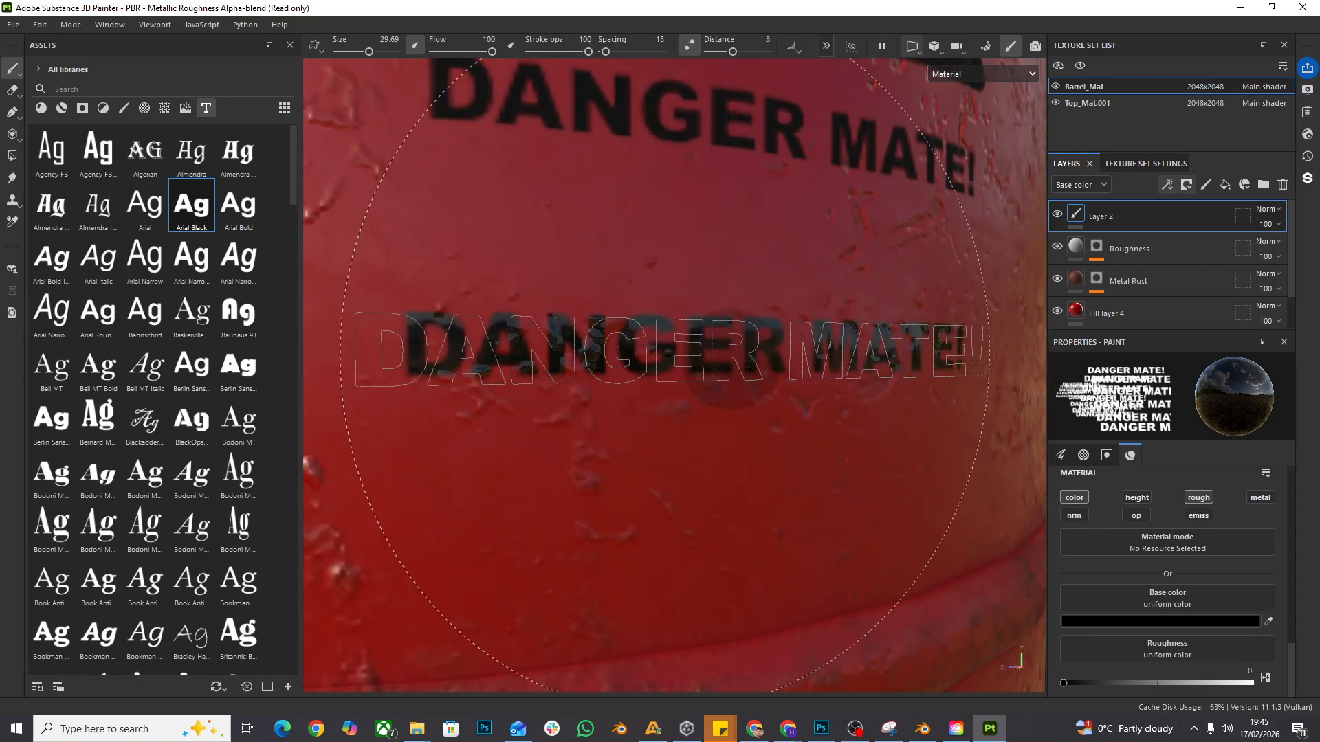
scroll(670, 377, down, 3)
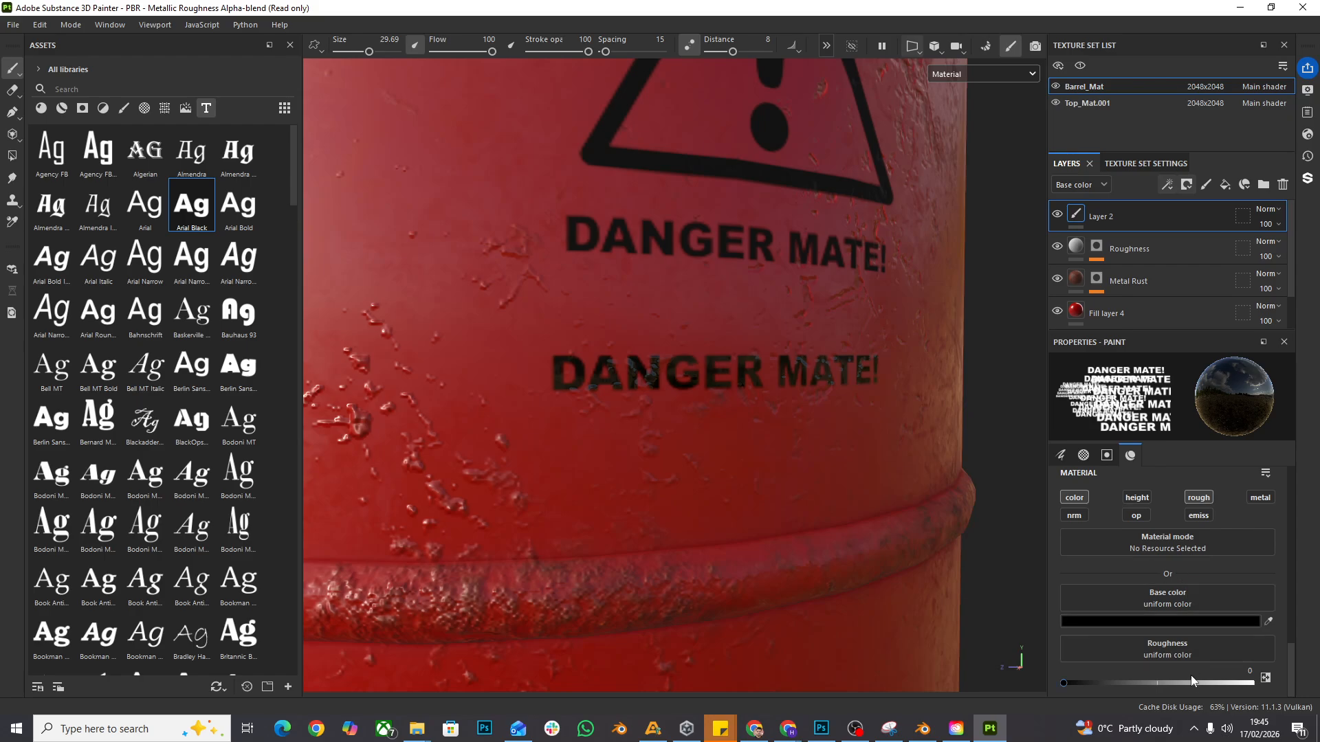
Step: Set the brush material's roughness to 1, stamp a second test text below the glossy one for comparison, and undo both test stamps
click(1251, 683)
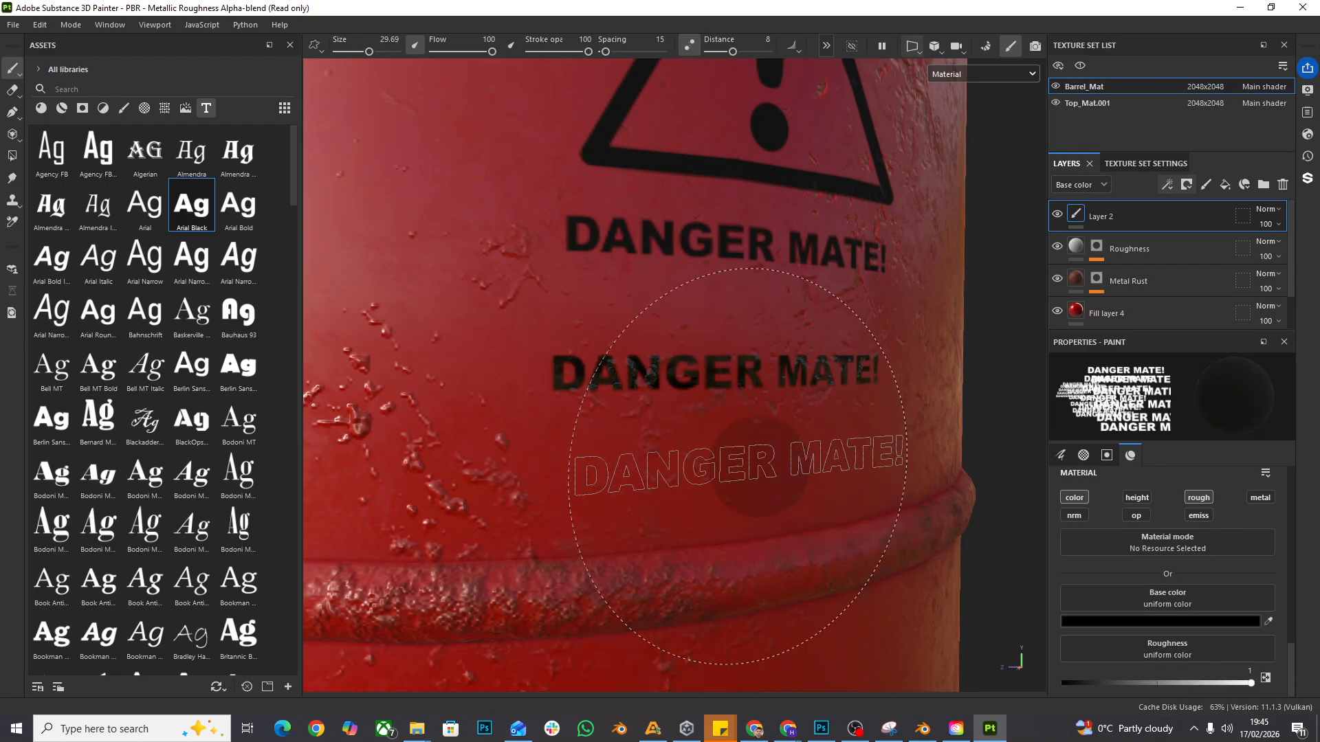
click(727, 471)
mouse_move(829, 446)
alt+middle_down()
mouse_move(865, 368)
mouse_move(829, 398)
alt+middle_up()
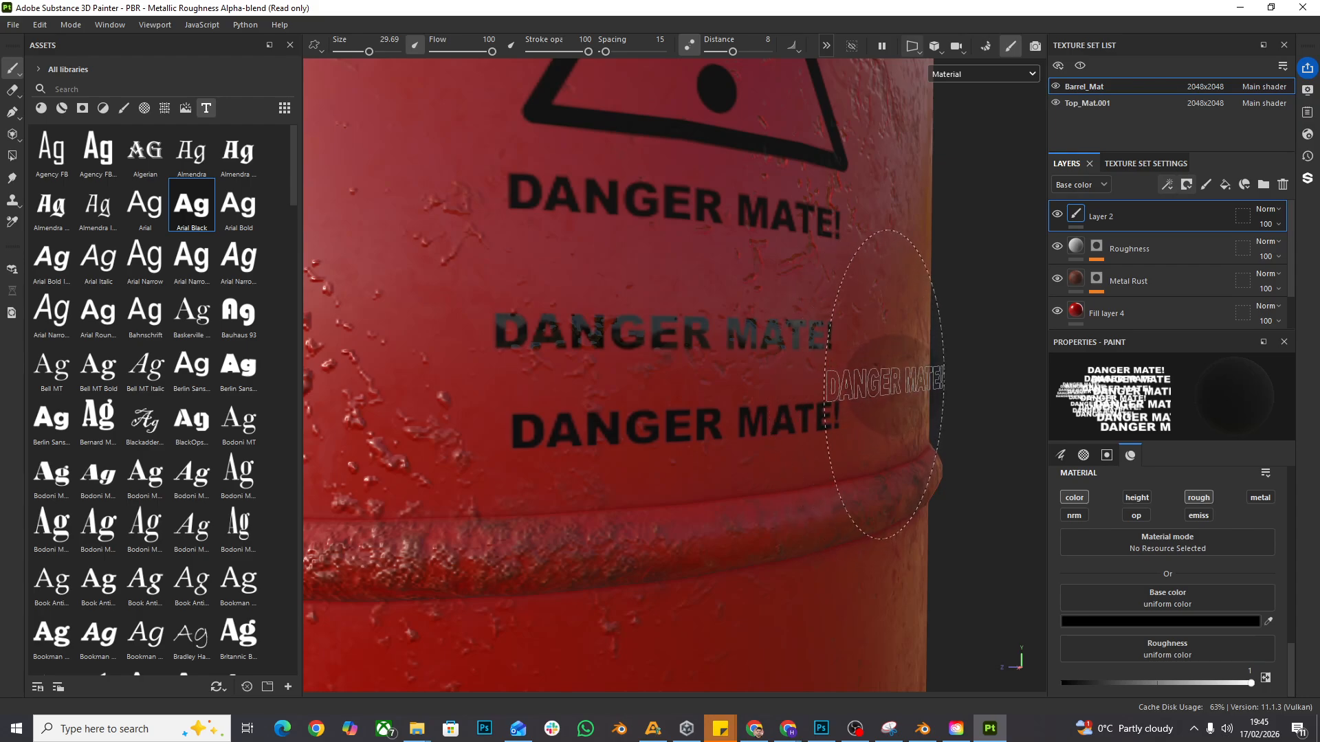
click(661, 334)
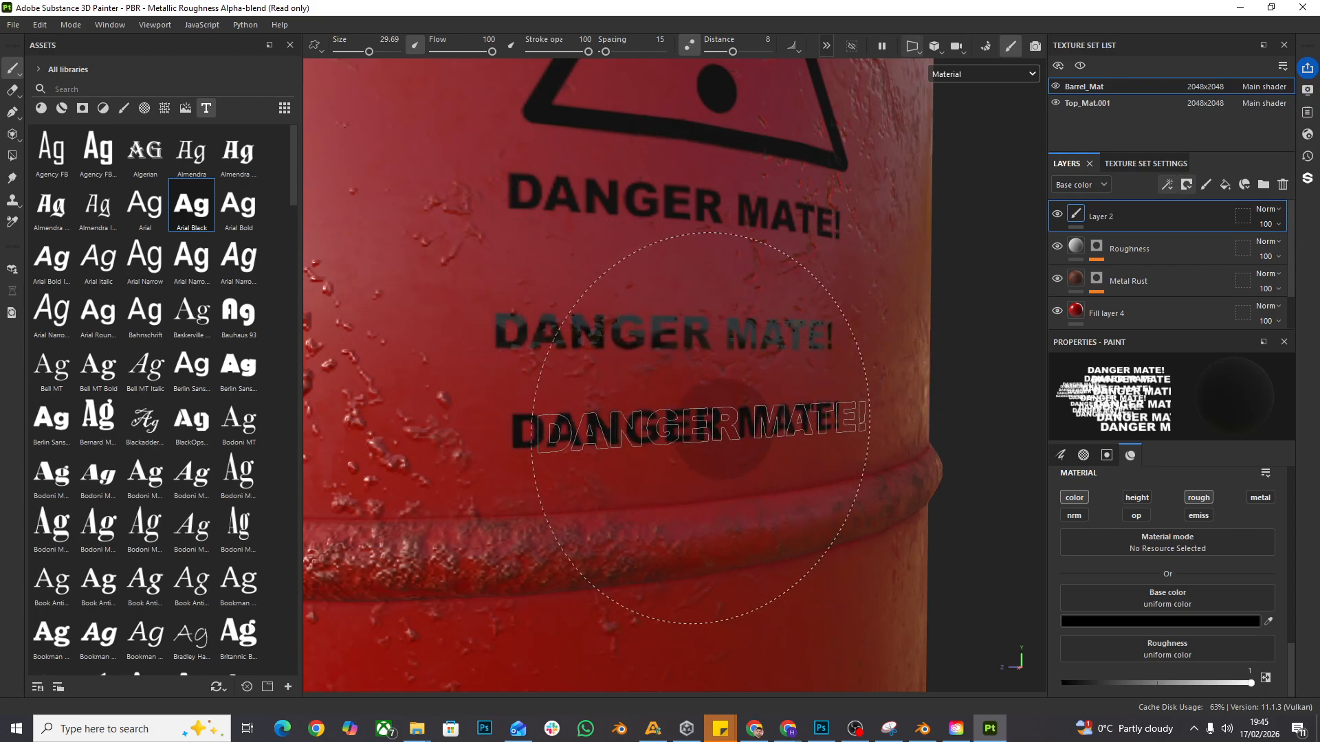
click(701, 428)
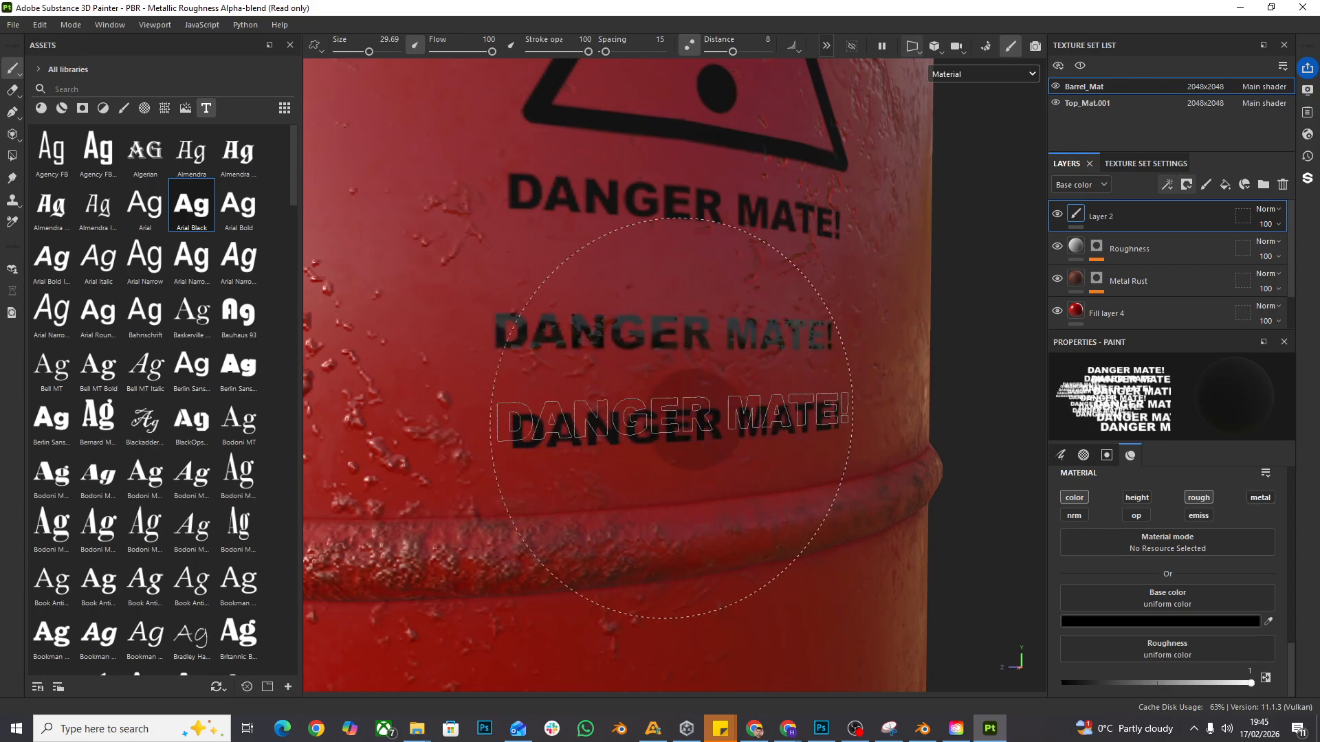
key(ctrl+z)
key(ctrl+z)
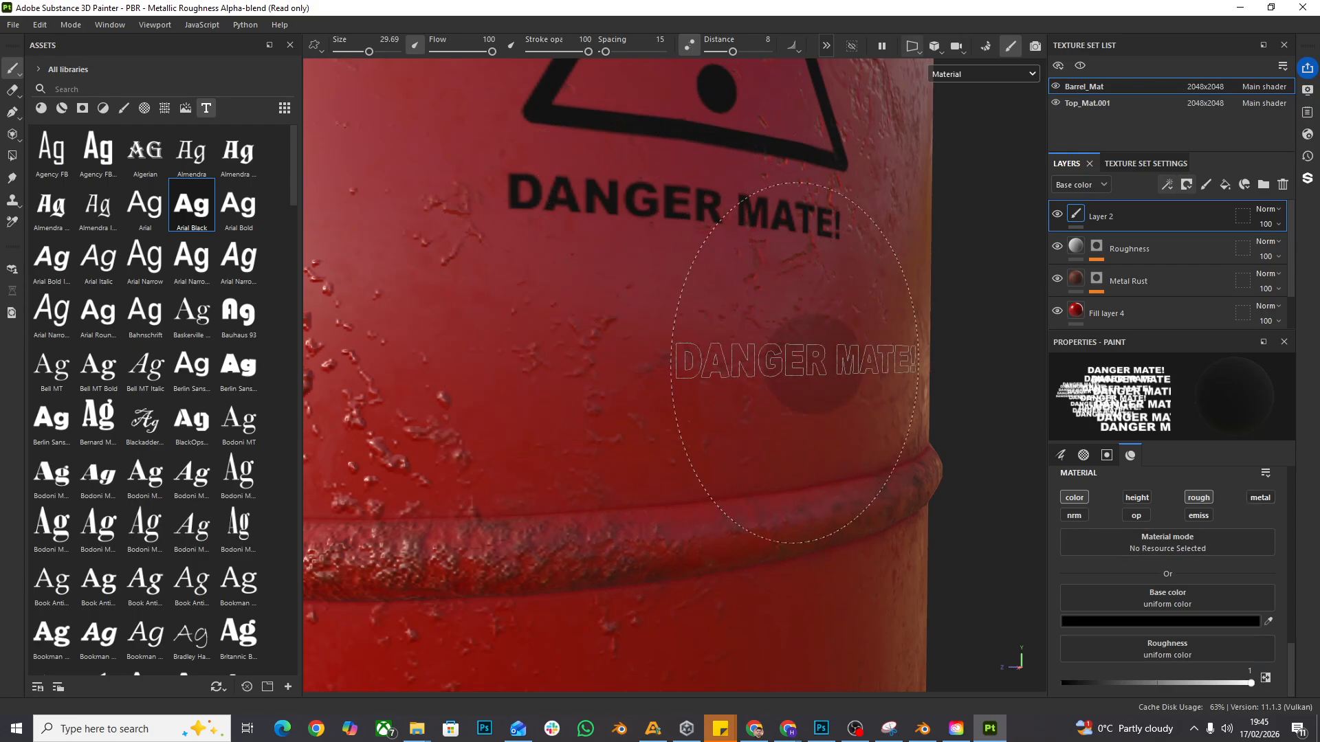
Step: Examine the danger sign and warning text on the barrel, both from a distance and closer up
mouse_move(763, 354)
alt+mouse_down()
mouse_move(791, 361)
mouse_move(760, 339)
alt+mouse_up()
scroll(760, 339, down, 3)
alt+middle_drag(770, 340, 816, 418)
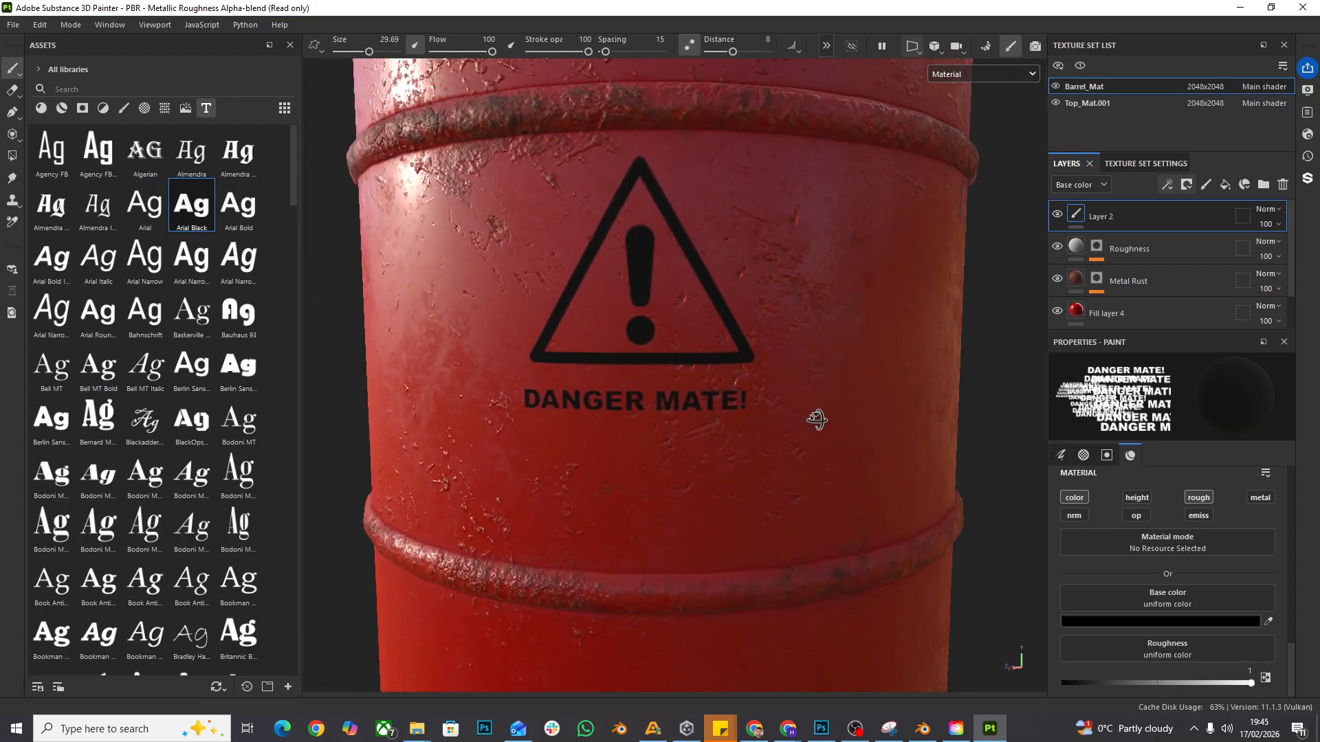
scroll(813, 413, down, 4)
scroll(819, 409, down, 5)
alt+middle_drag(914, 410, 870, 412)
scroll(760, 403, up, 5)
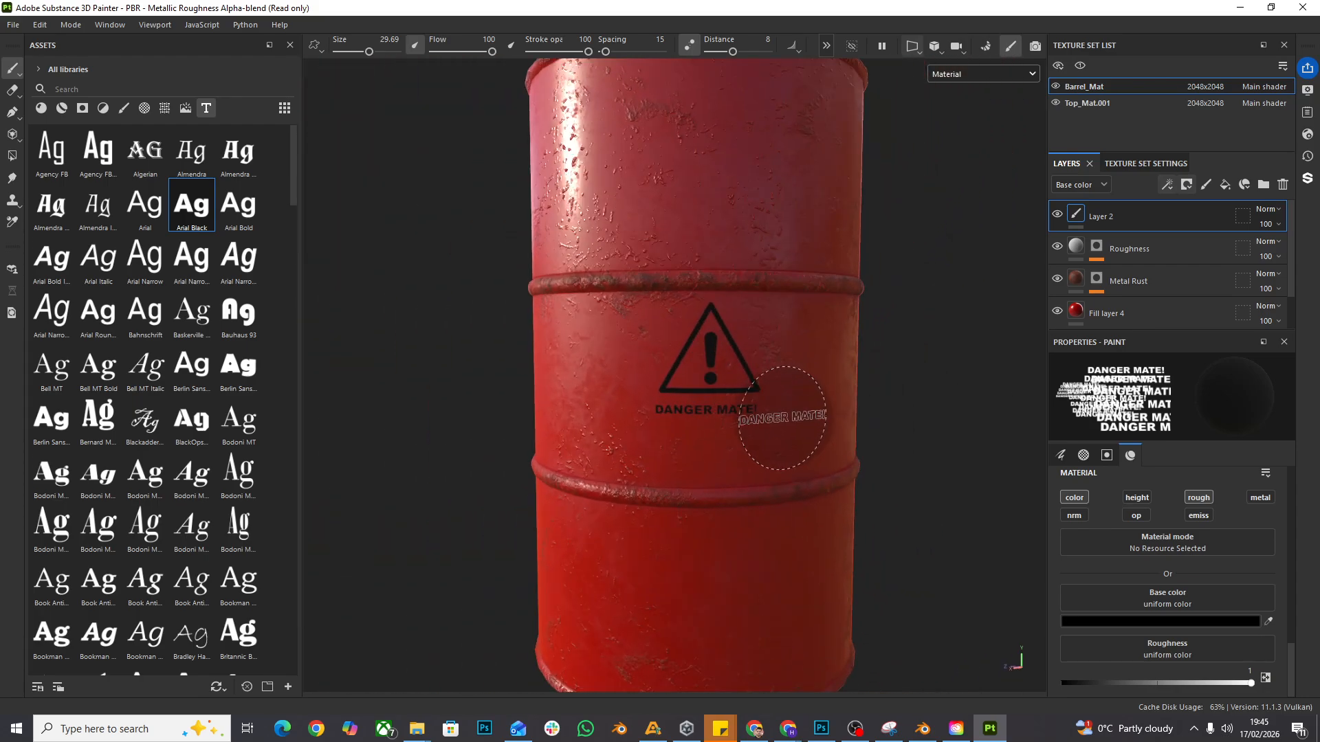
scroll(786, 419, up, 3)
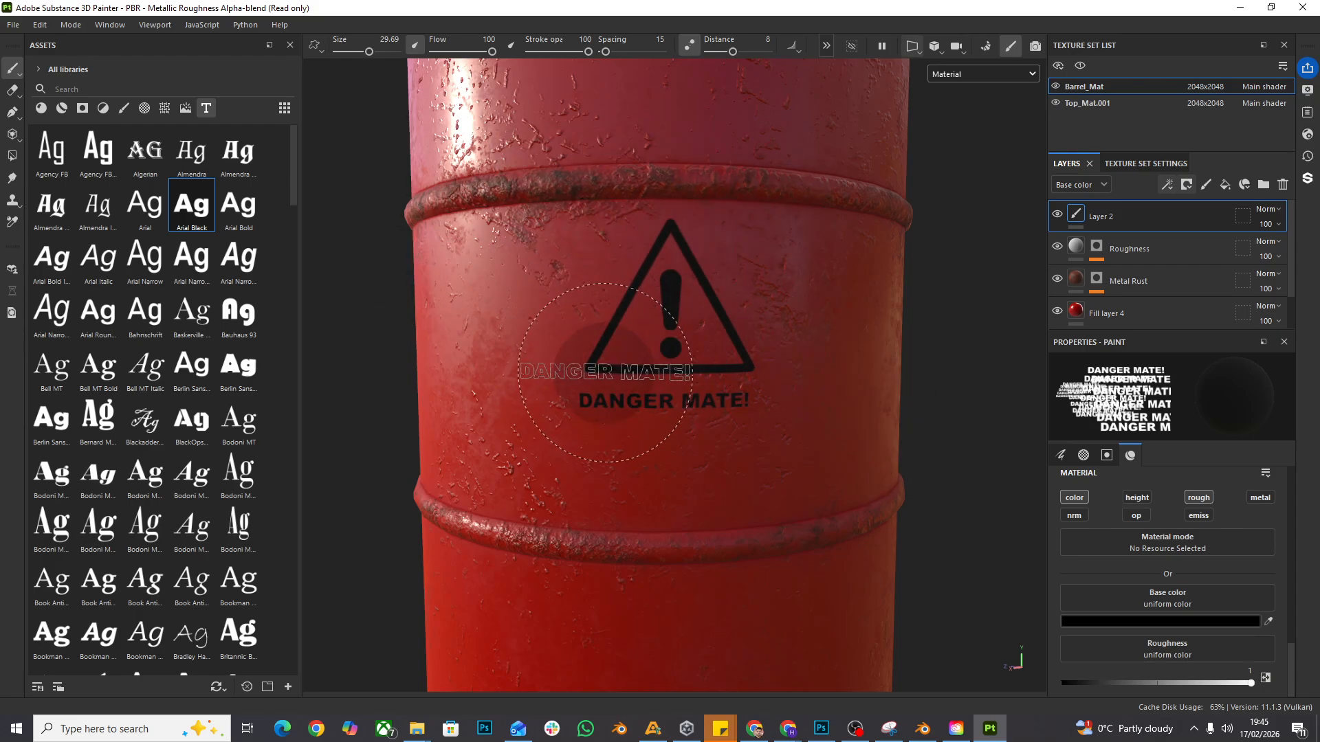
Step: Add a white mask to Layer 2 and add a paint effect to that mask
click(1187, 185)
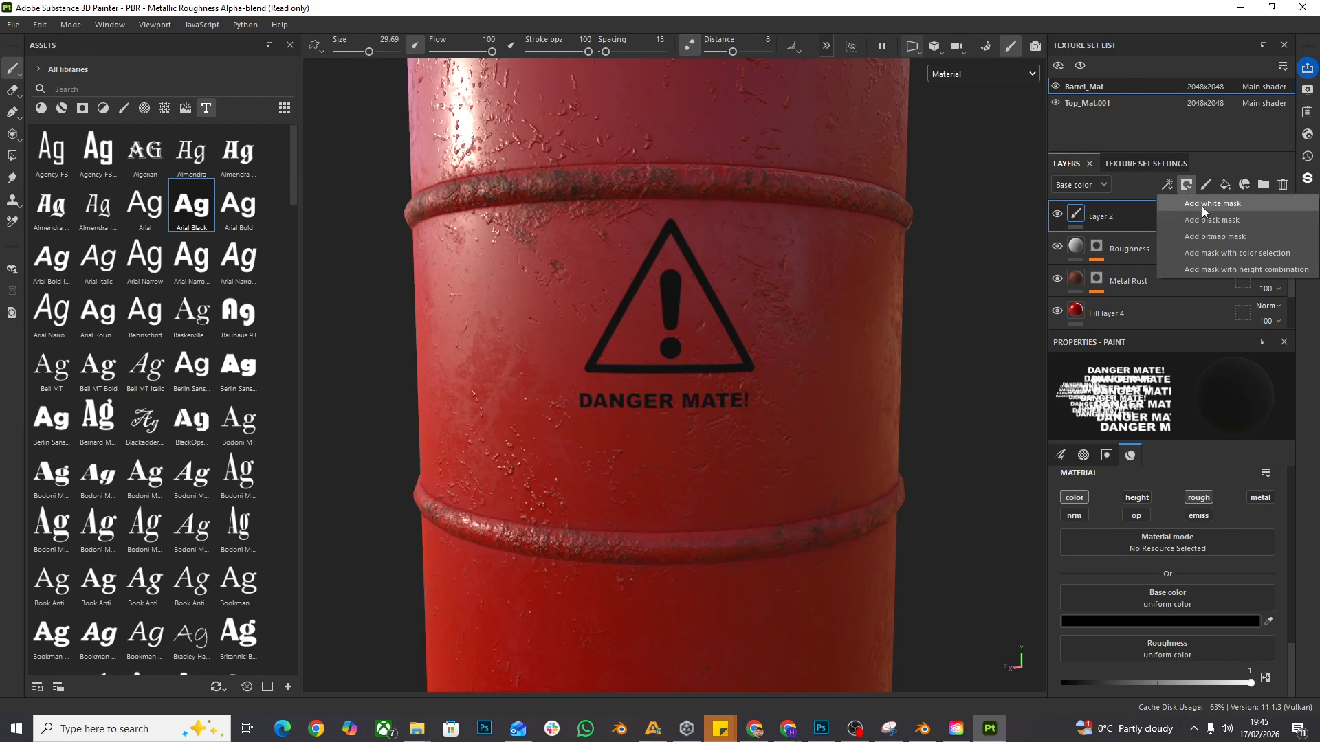
click(1246, 208)
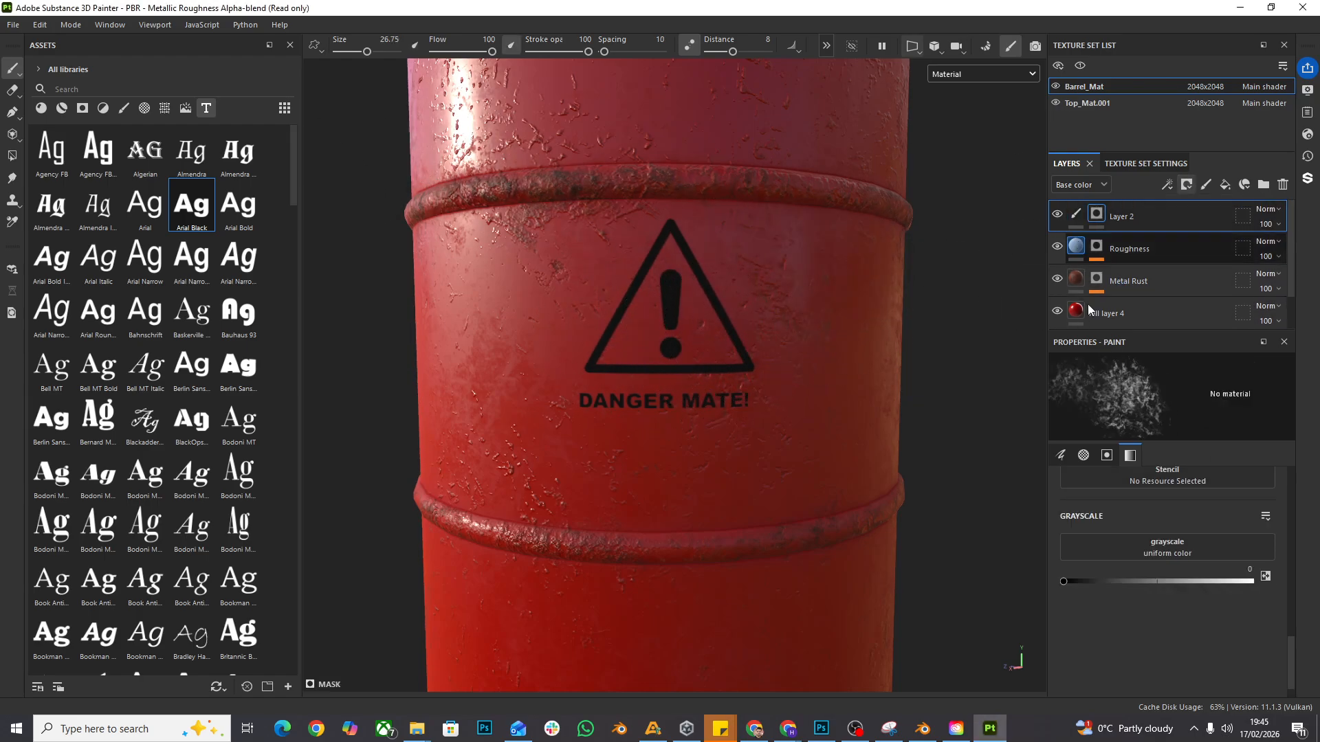
click(1168, 186)
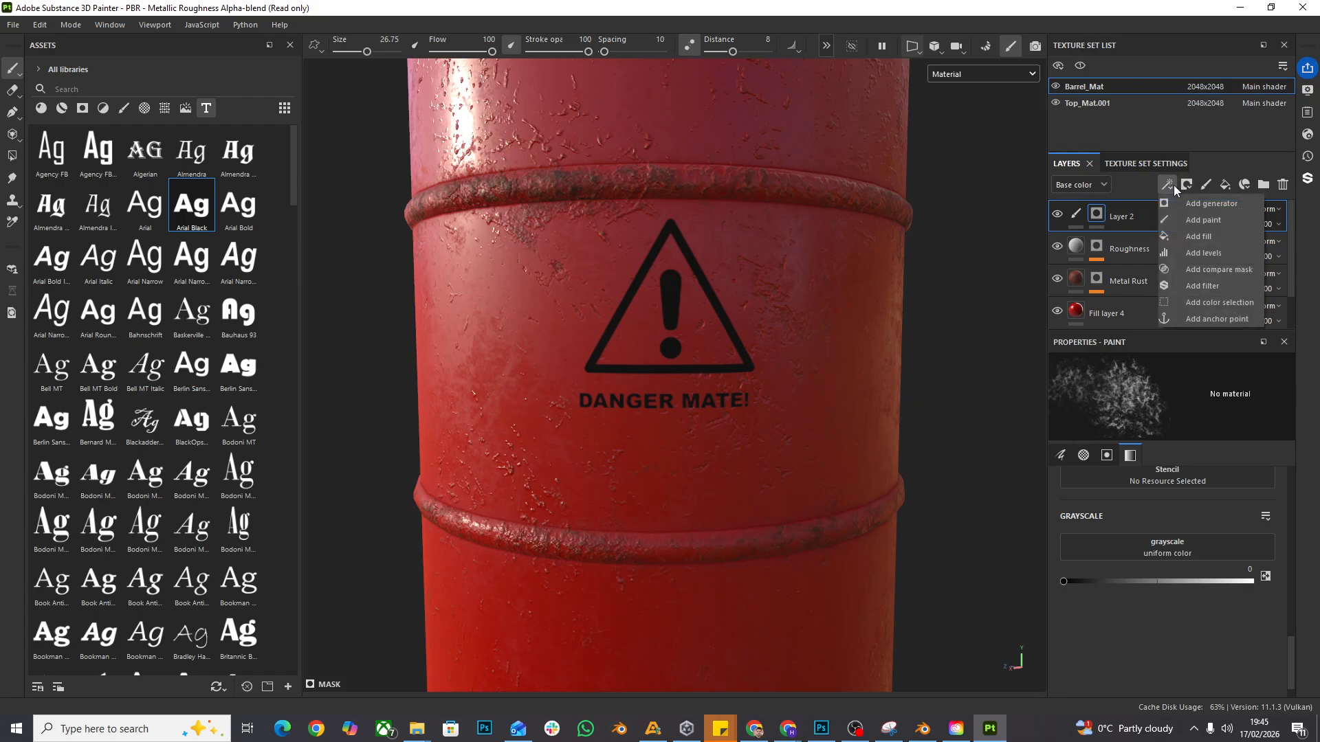
click(1212, 223)
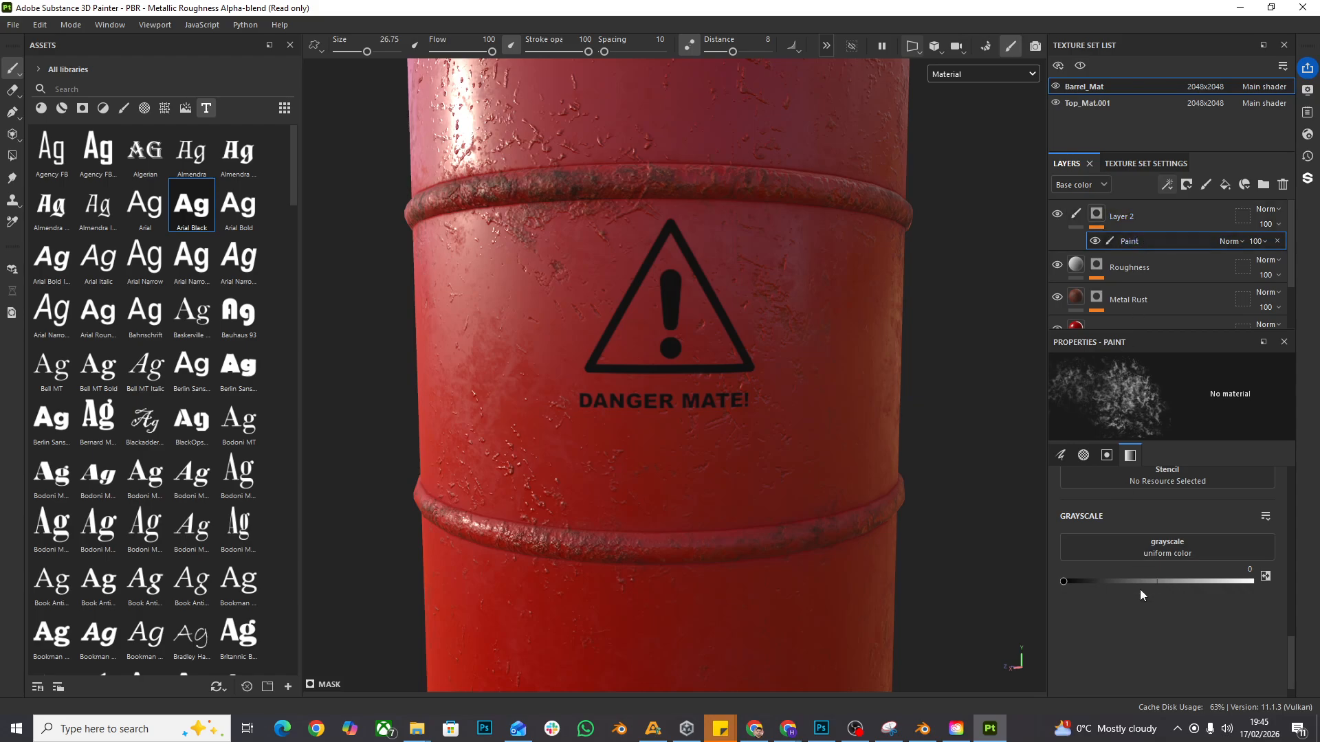
Step: Load the Dirt 2 brush for mask painting and reduce its size to 7.18
click(122, 108)
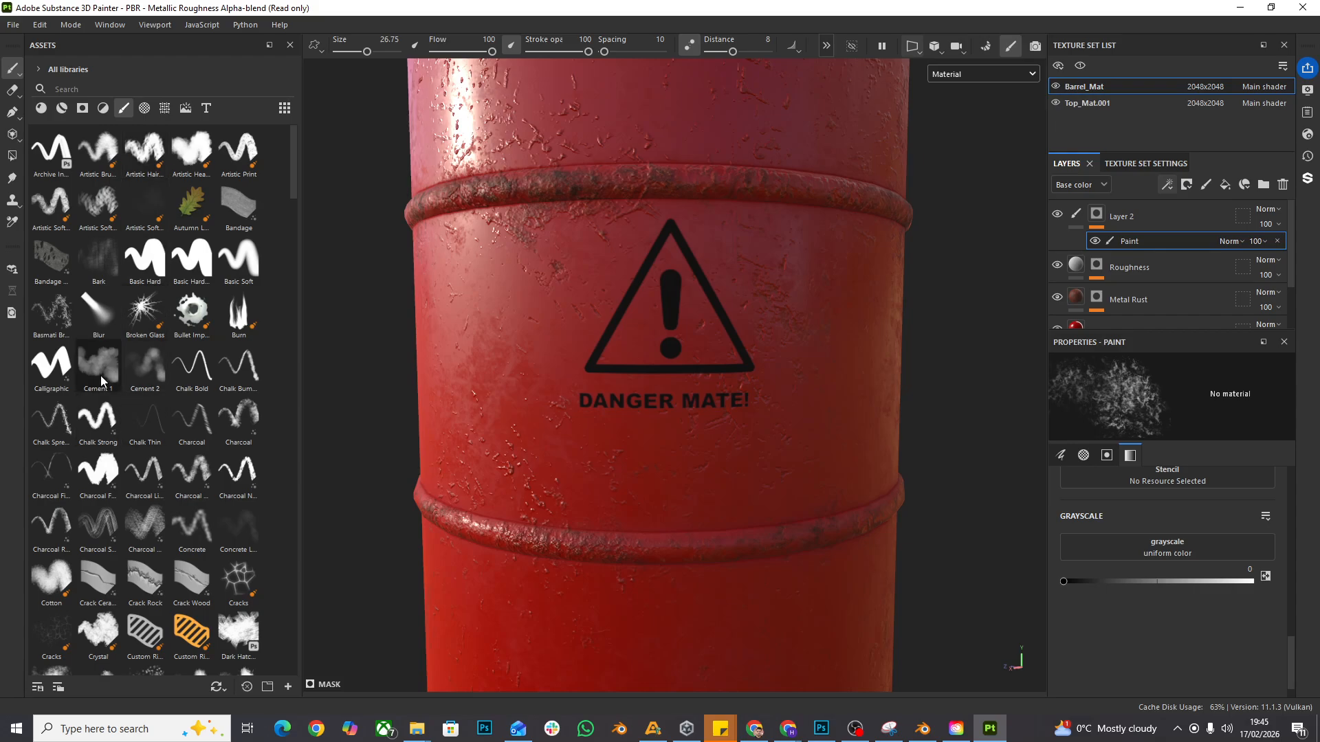
scroll(106, 440, down, 4)
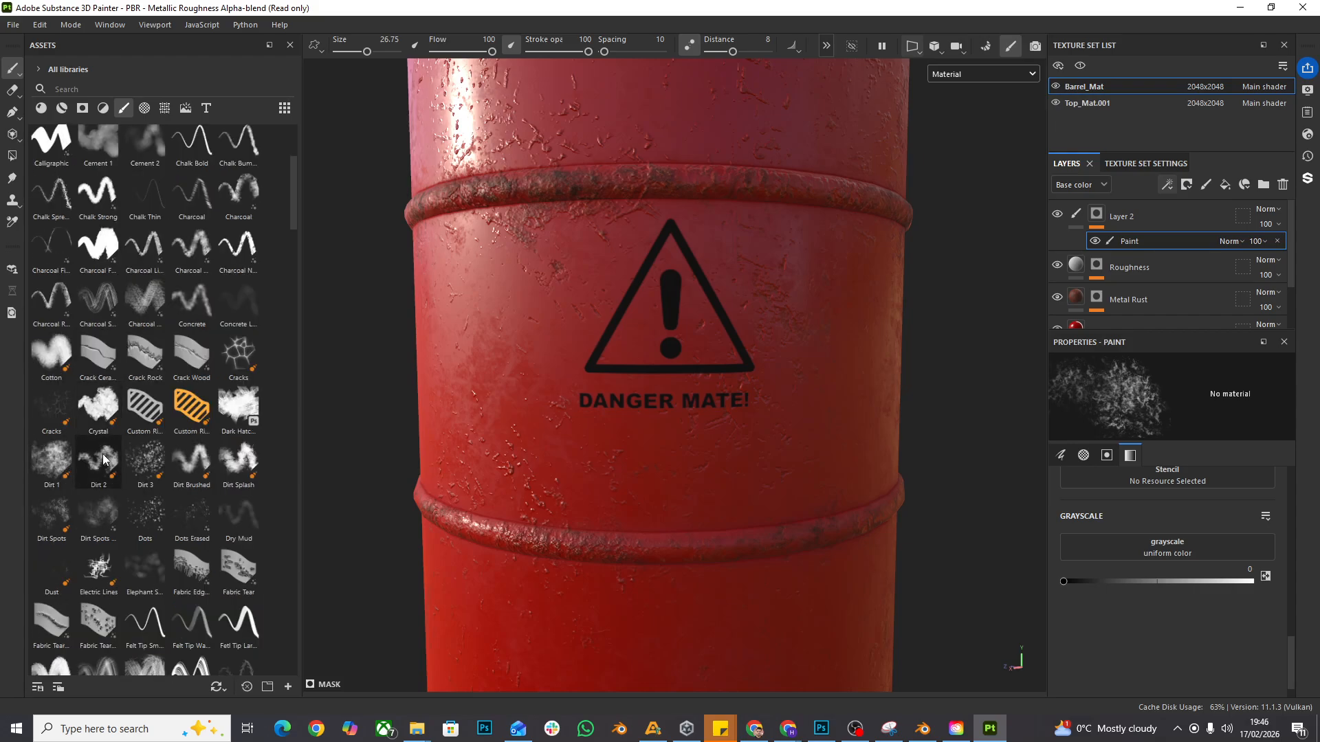
click(103, 459)
scroll(674, 306, up, 3)
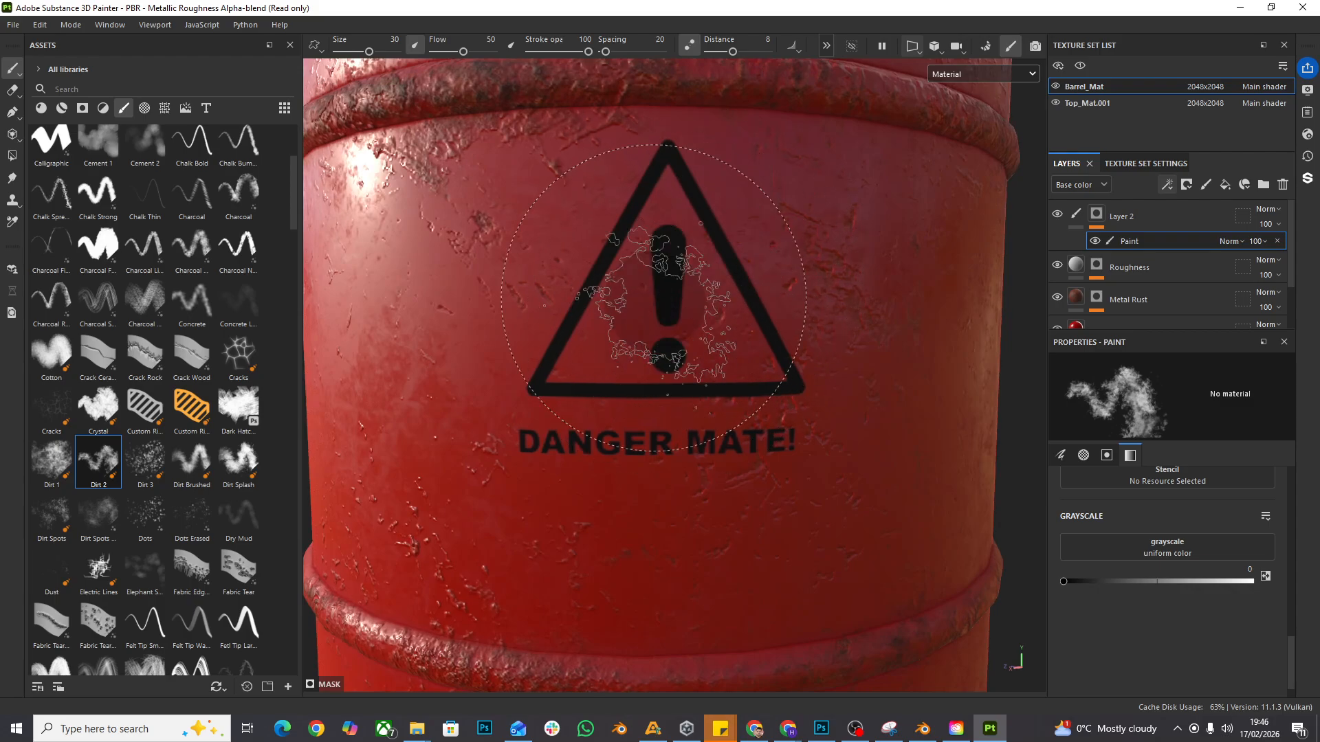
scroll(733, 289, up, 1)
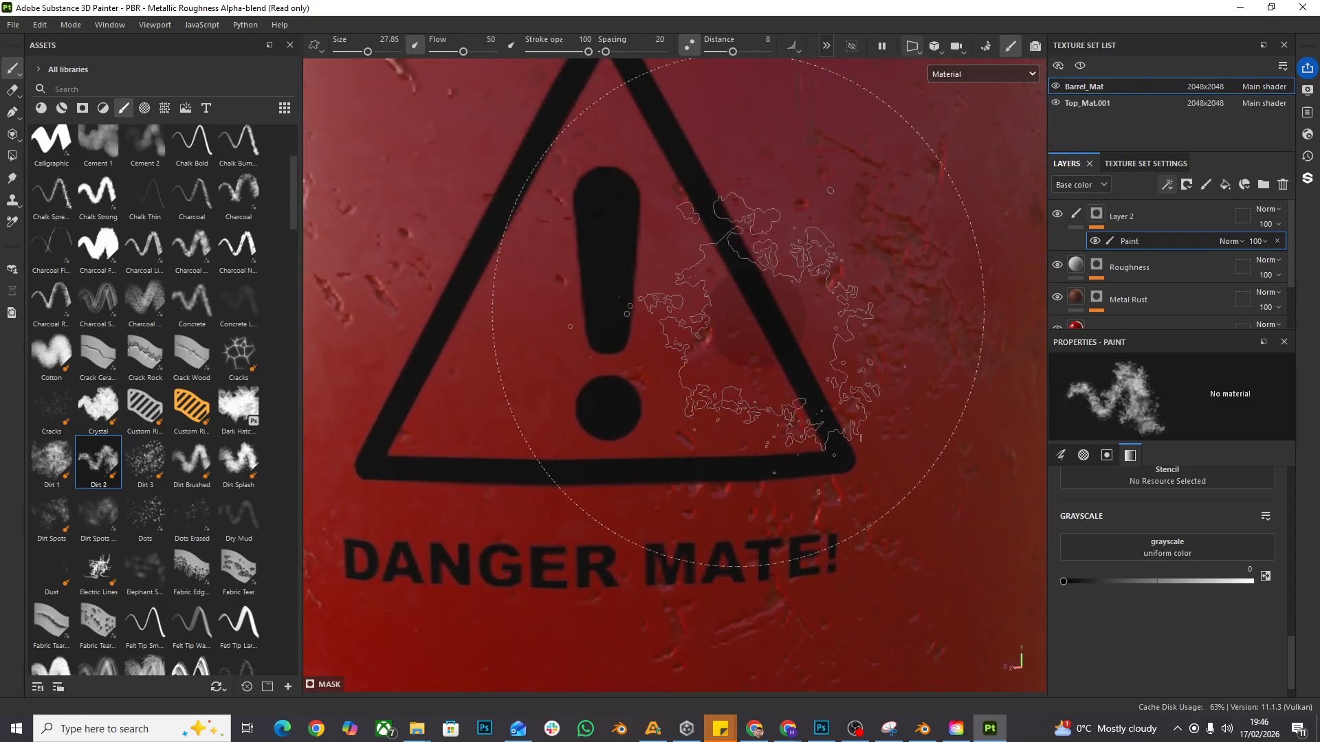
key([)
key([)
key([)
key([)
key([)
key([)
key([)
key([)
key([)
key([)
key([)
key([)
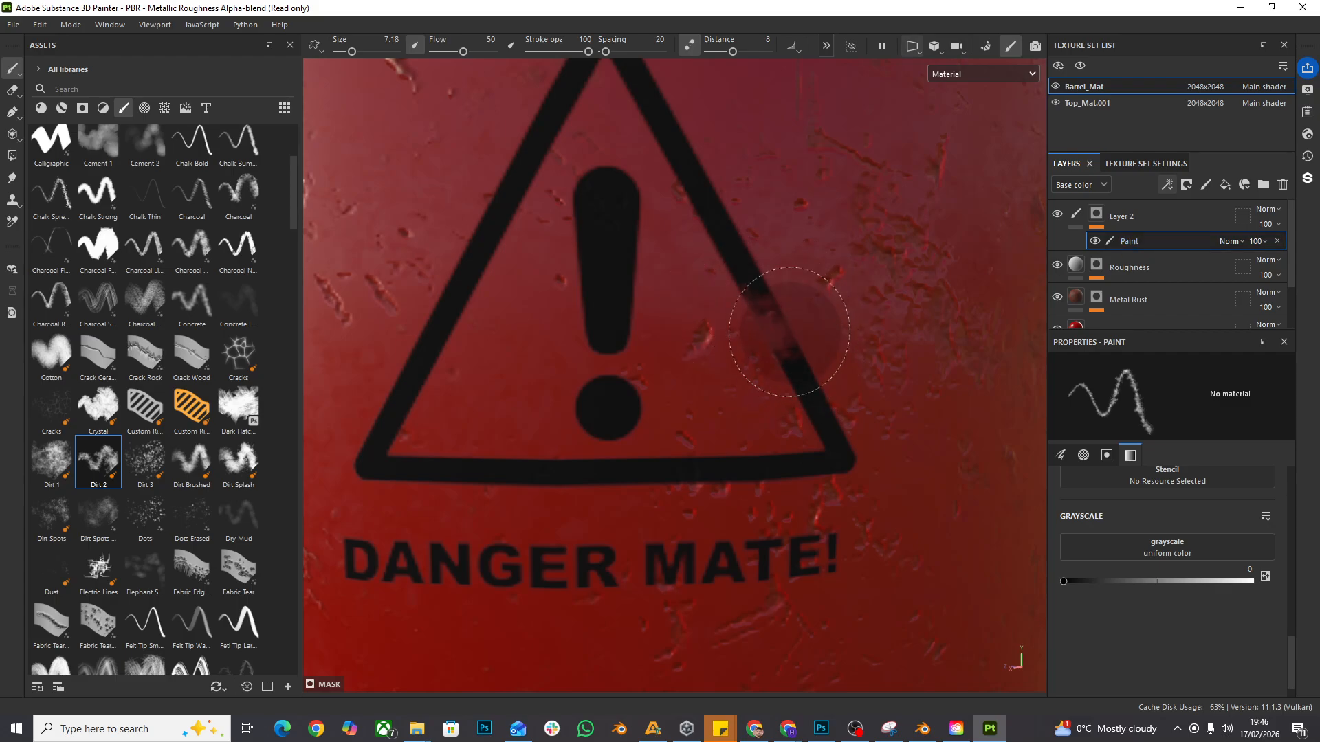
Step: Paint with grayscale 0 on the mask to wear away the triangle's right edge and the top of the exclamation mark
scroll(724, 237, down, 4)
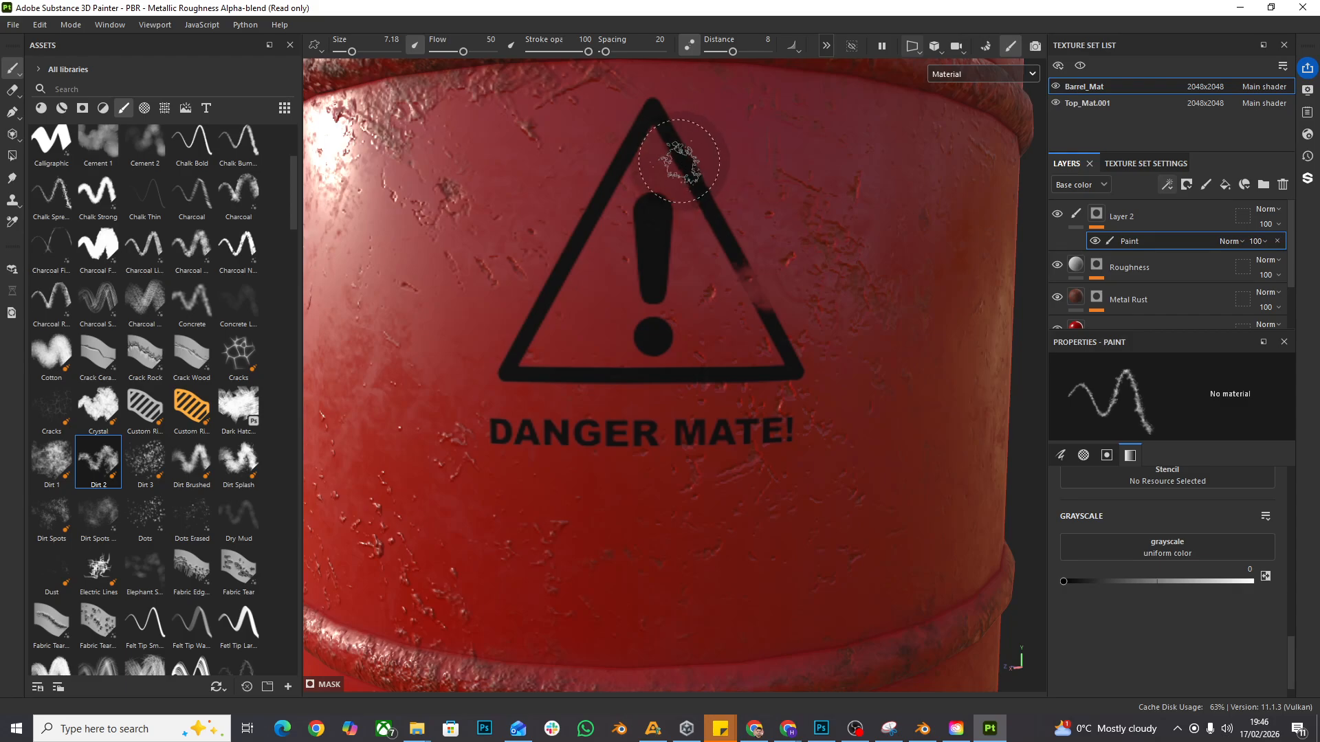
drag(685, 157, 755, 284)
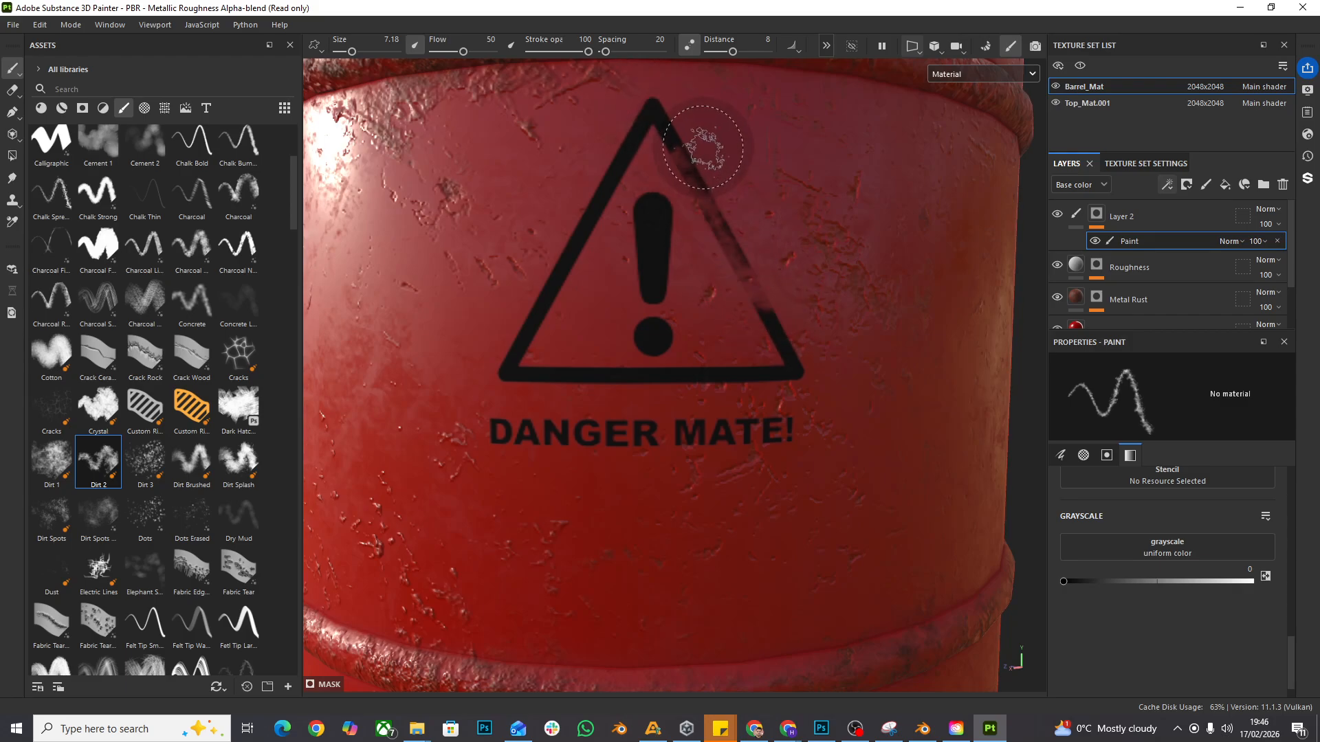
scroll(701, 244, up, 2)
mouse_move(701, 244)
mouse_down()
mouse_move(649, 213)
mouse_move(672, 260)
mouse_move(639, 190)
mouse_up()
scroll(604, 157, down, 2)
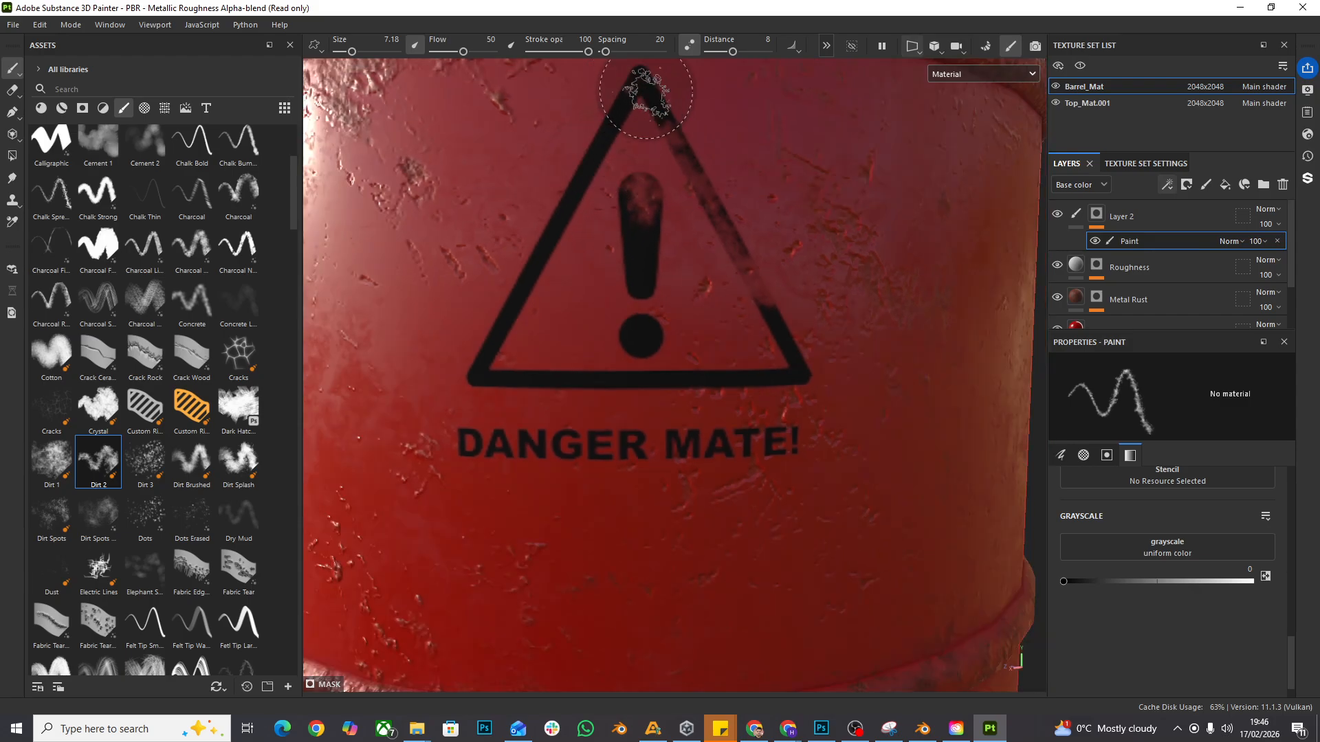
Step: Wear away the triangle's left and bottom edges with straight Dirt 2 strokes on the mask, undoing and redoing where needed
scroll(640, 89, down, 4)
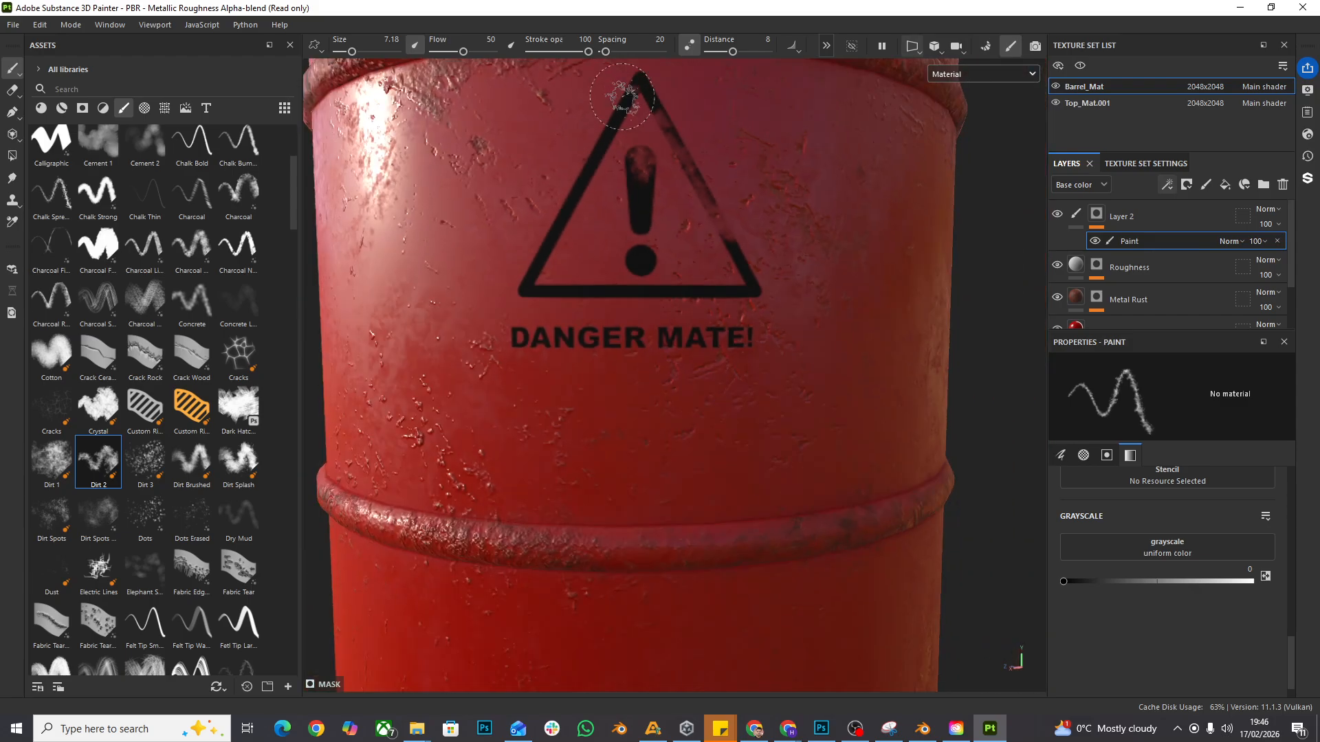
key(shift)
shift+click(524, 291)
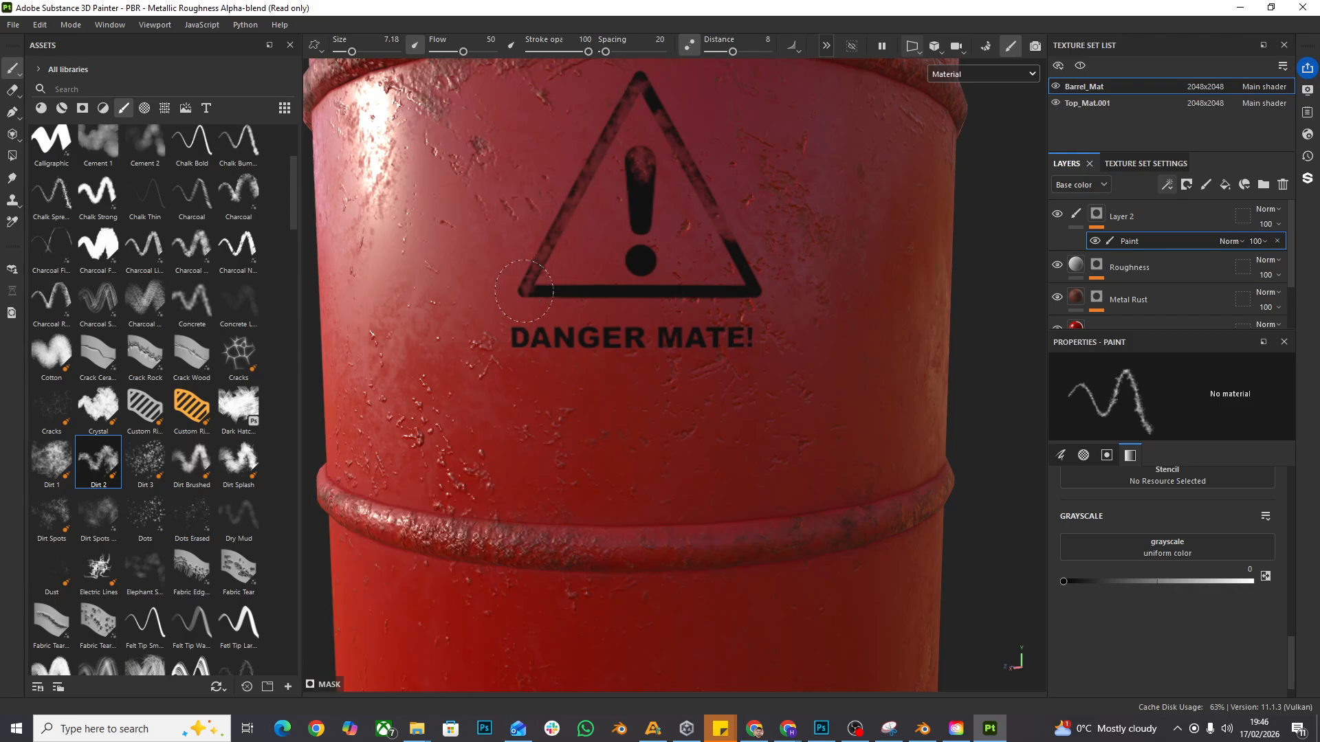
key(ctrl+z)
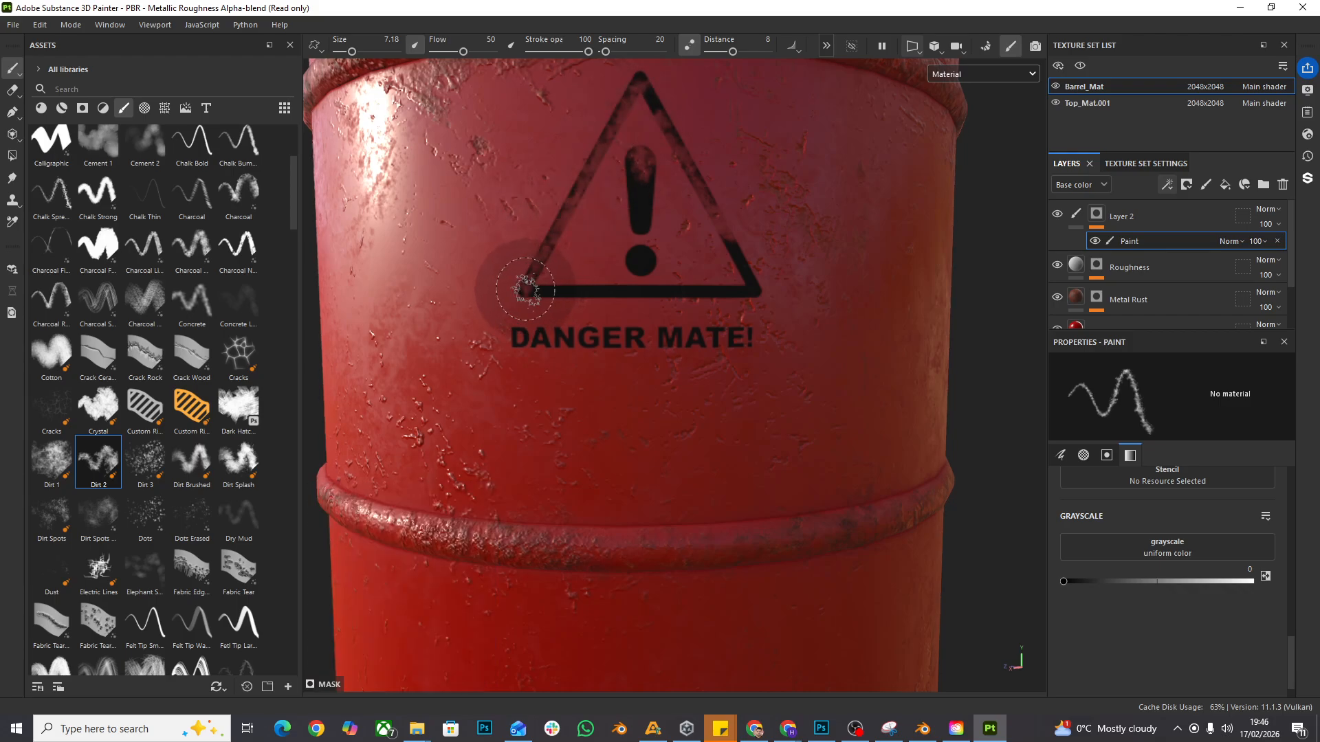
key(shift)
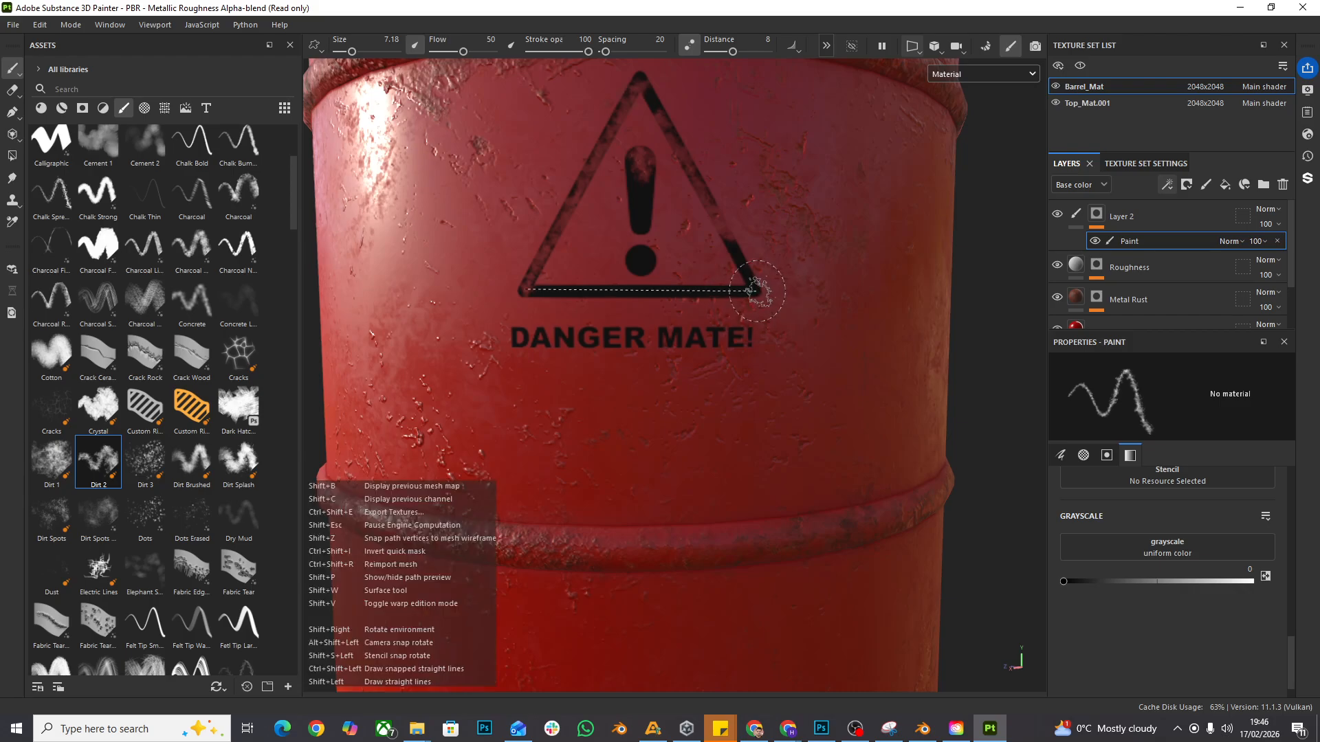
shift+click(757, 290)
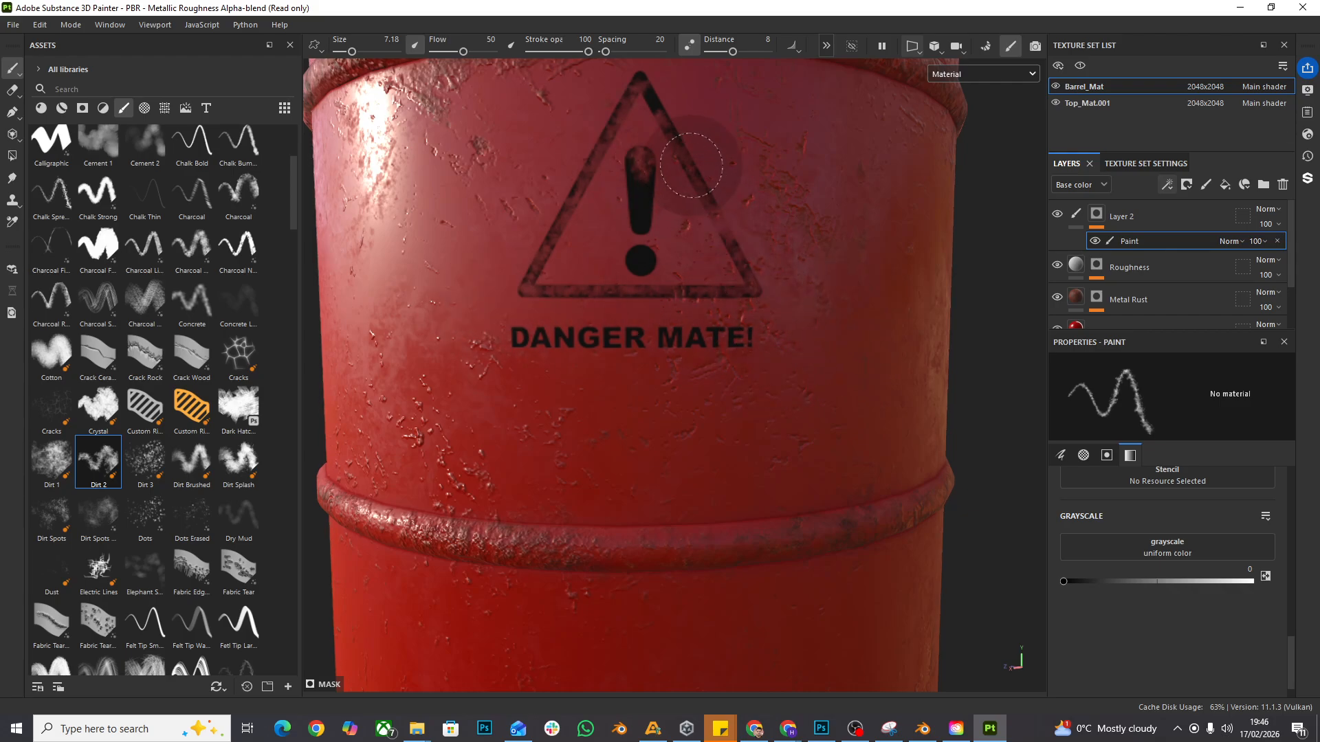
Step: Wear away the "DANGER MATE!" text with a straight Dirt 2 stroke across it on the mask
scroll(777, 186, down, 3)
scroll(736, 255, up, 3)
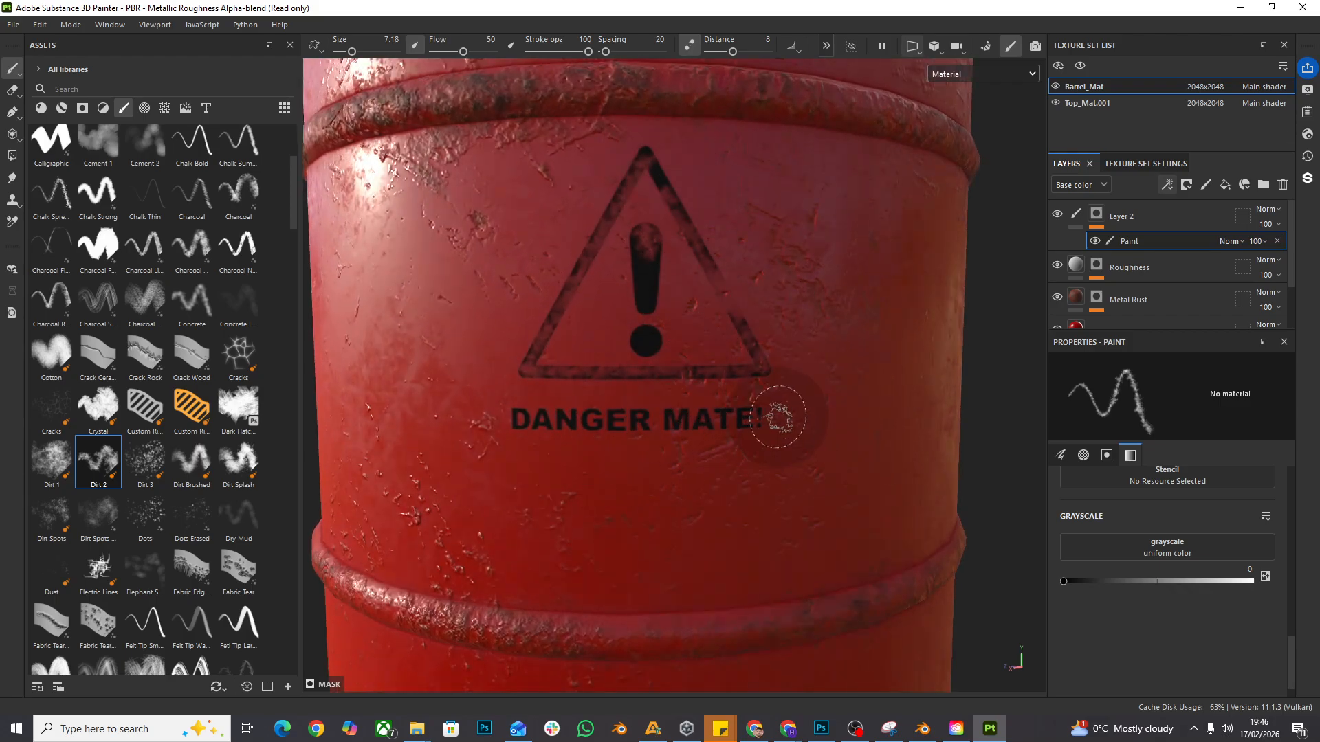
shift+click(507, 421)
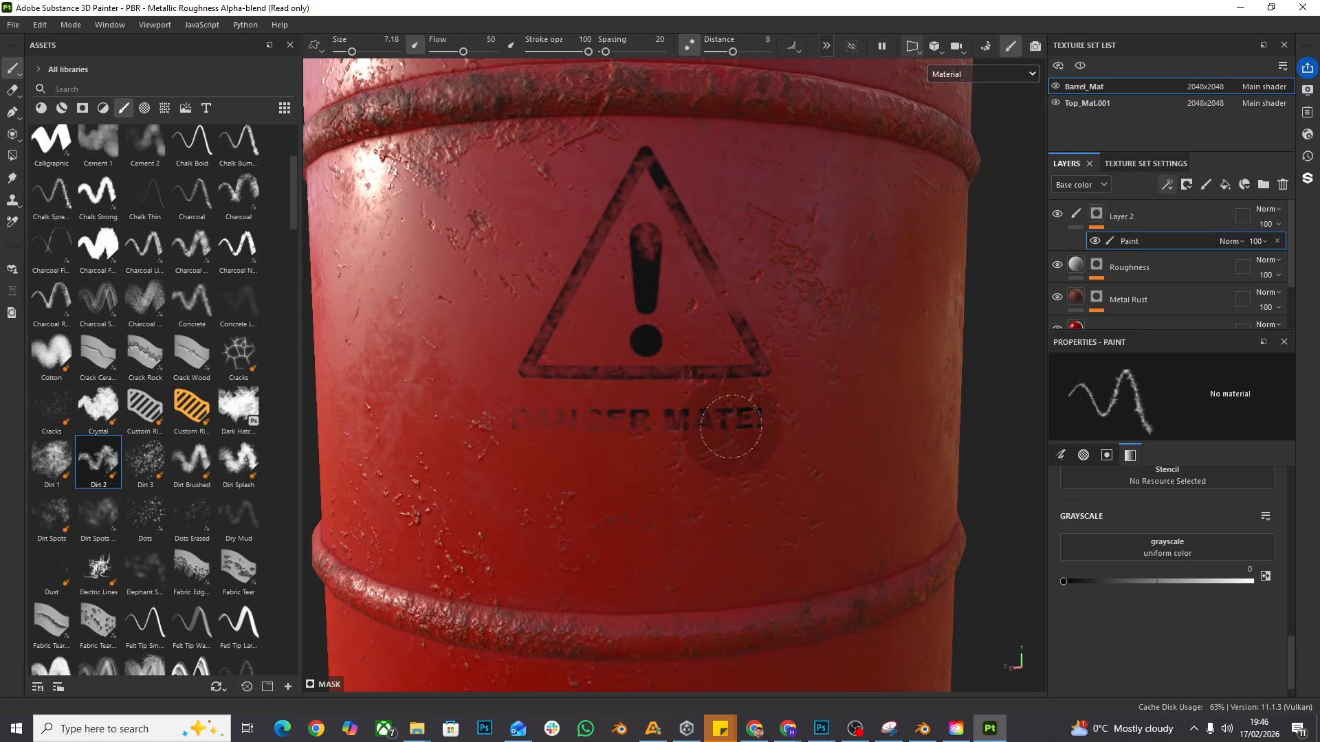
alt+right_drag(983, 415, 834, 404)
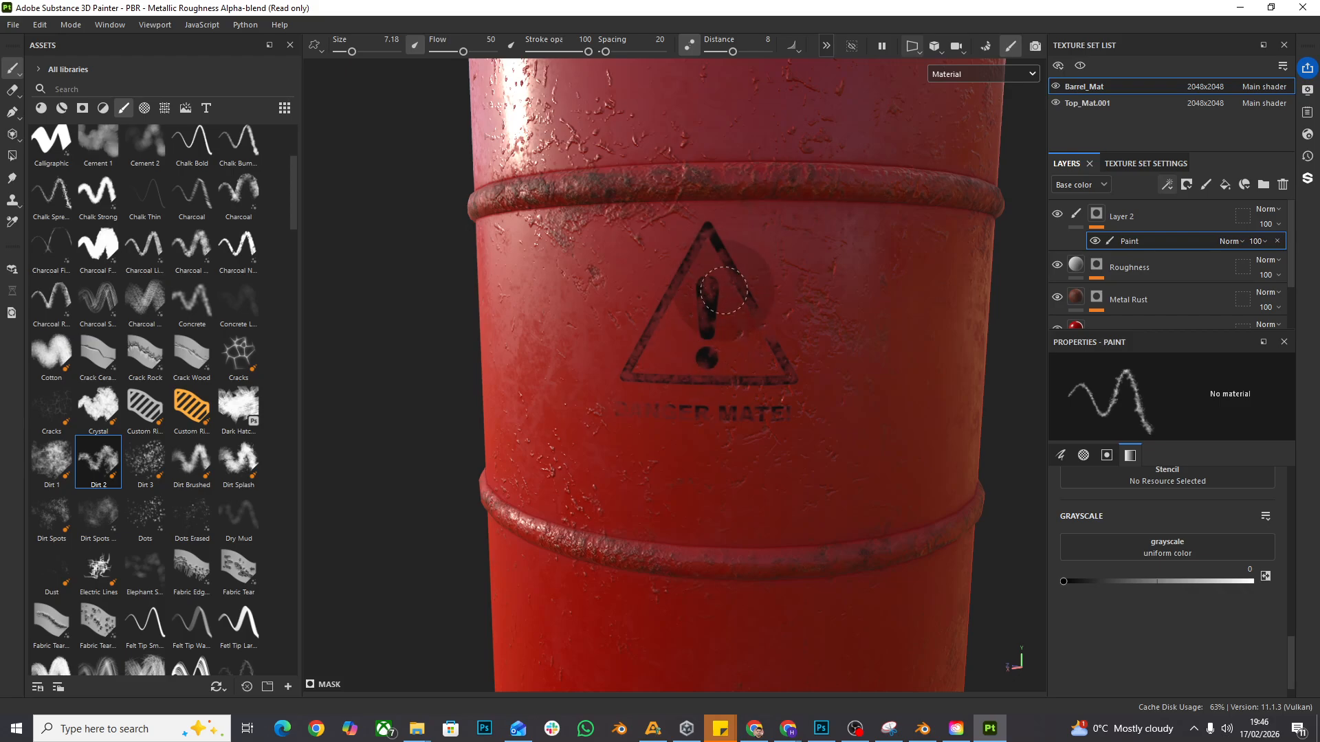
Step: Examine the weathered danger sign and warning text on the whole barrel from several angles and distances
scroll(862, 364, down, 1)
alt+drag(862, 365, 855, 365)
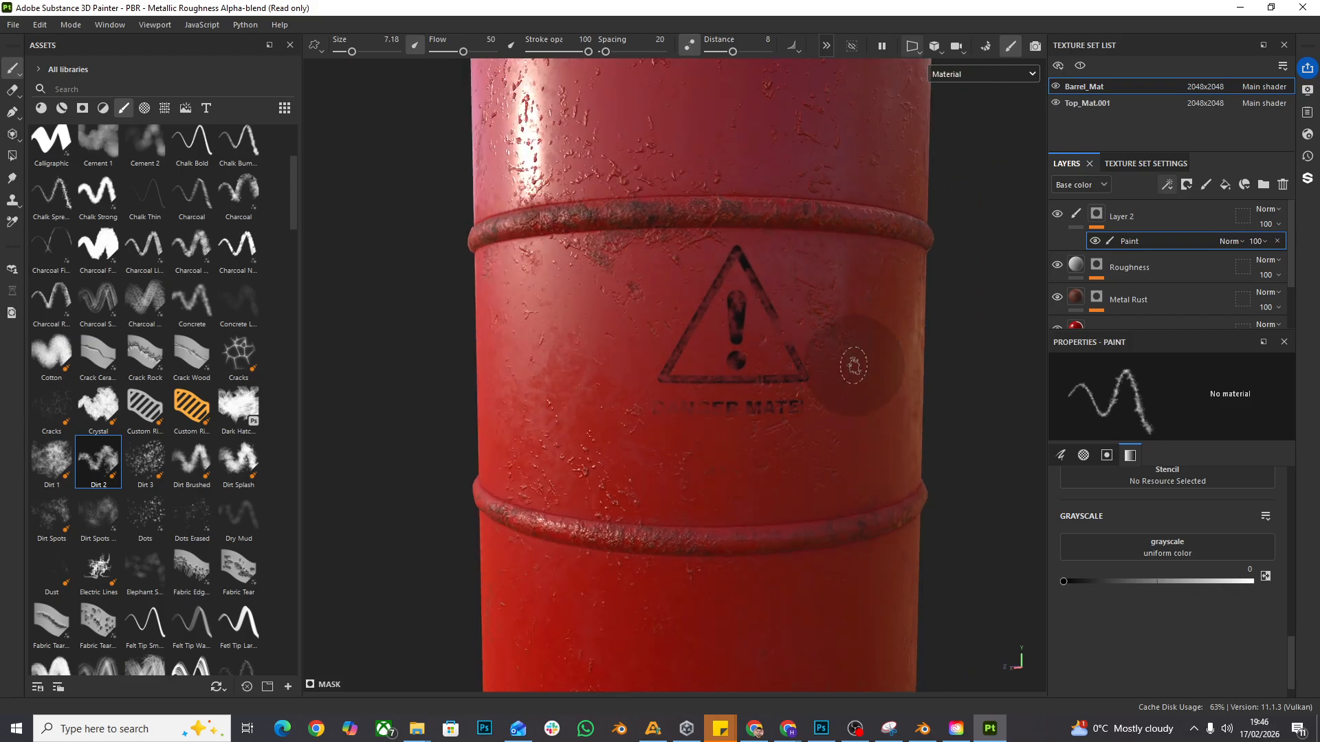
alt+middle_drag(855, 365, 839, 436)
scroll(896, 438, down, 2)
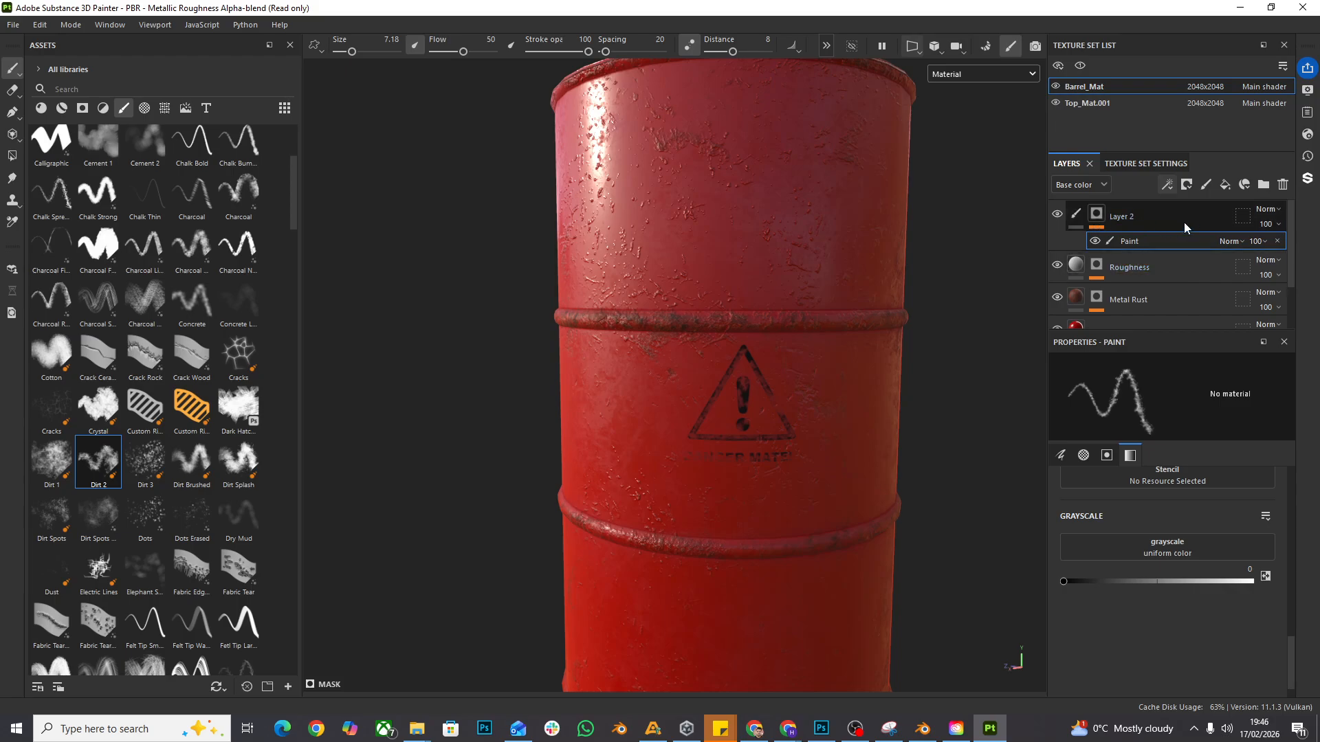
alt+drag(849, 407, 797, 384)
alt+middle_drag(797, 384, 765, 477)
alt+drag(766, 477, 826, 496)
alt+middle_drag(831, 527, 827, 433)
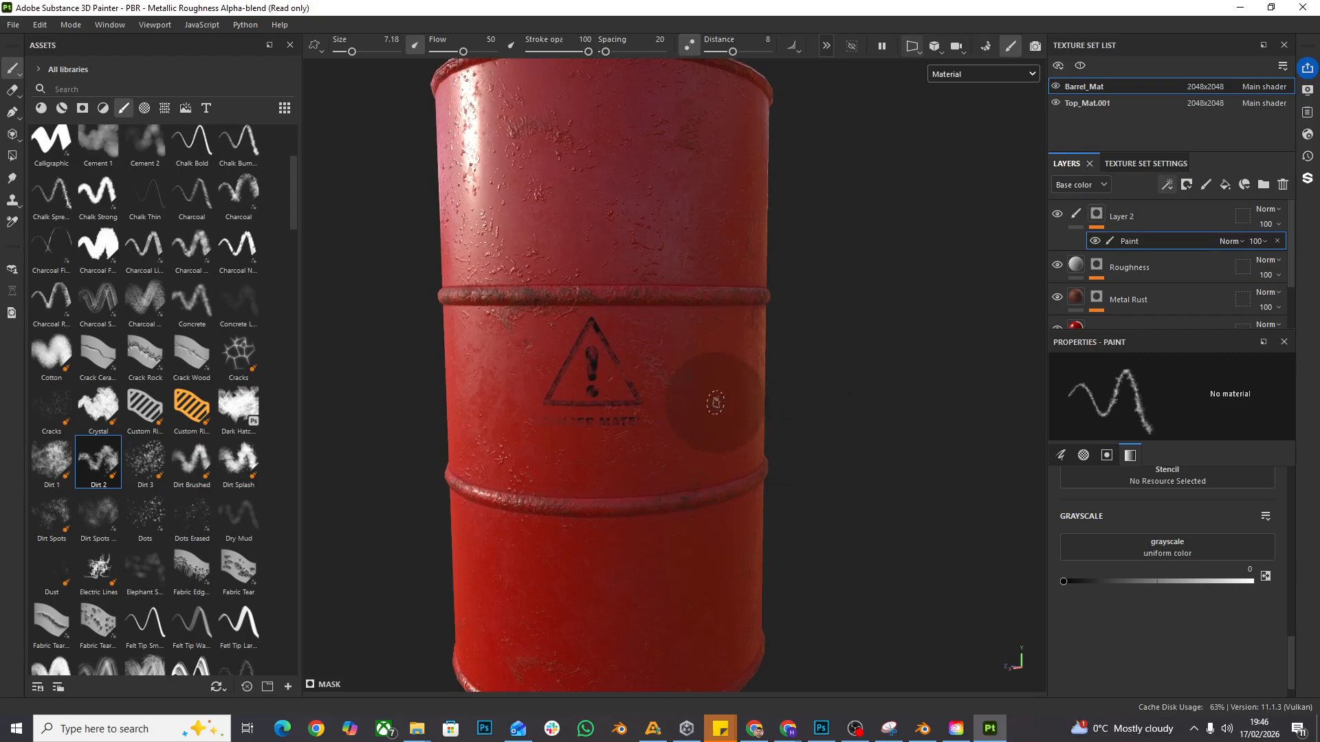
scroll(731, 383, down, 1)
mouse_move(765, 384)
alt+mouse_down()
mouse_move(807, 385)
mouse_move(762, 394)
alt+mouse_up()
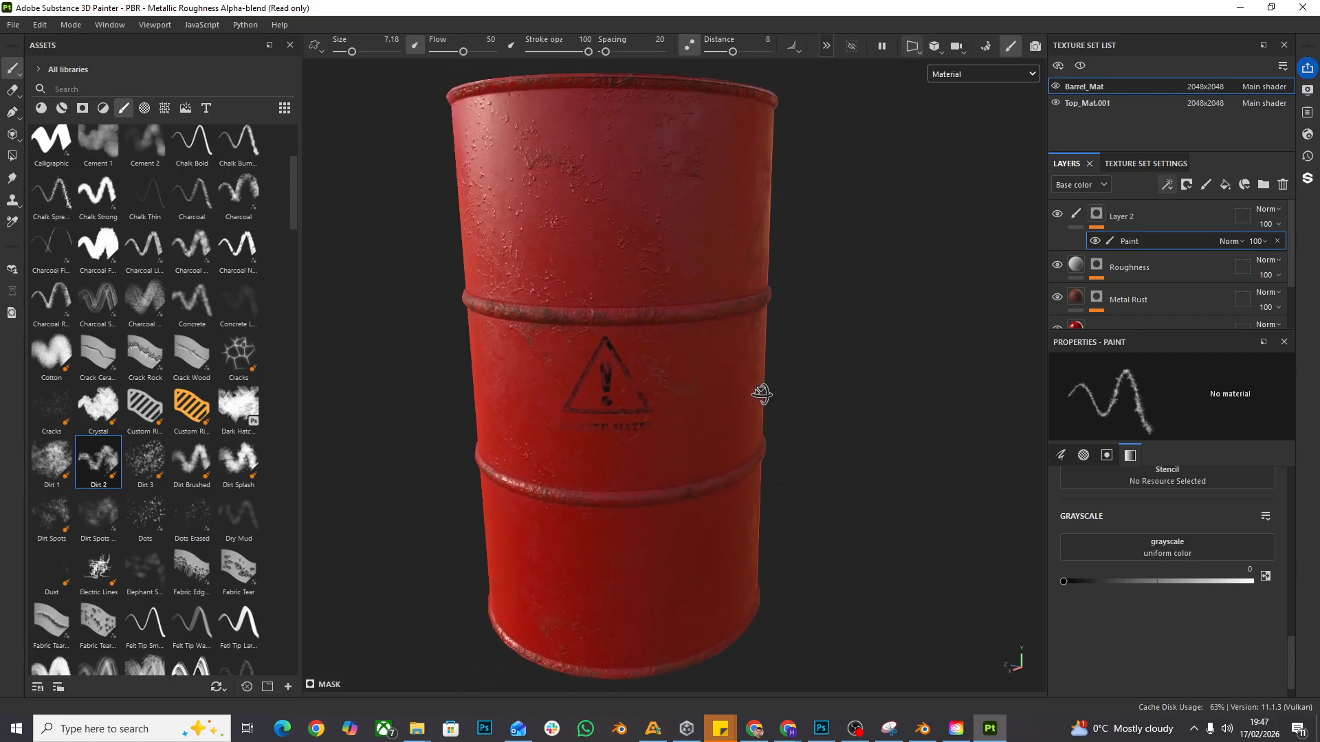
Step: Add a fill layer to the Top_Mat.001 texture set and set its base color to black for the barrel's caps
scroll(851, 272, up, 1)
alt+middle_drag(853, 175, 749, 410)
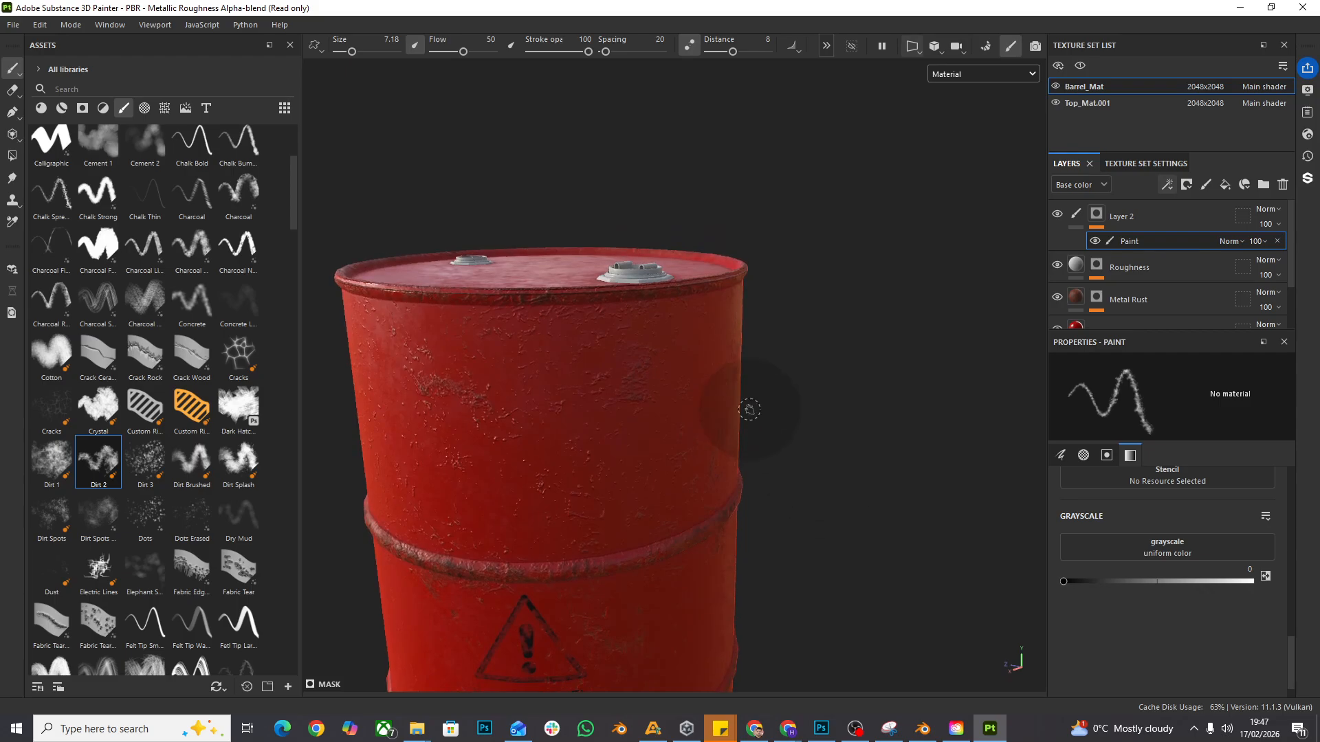
alt+drag(749, 410, 811, 446)
scroll(639, 368, up, 2)
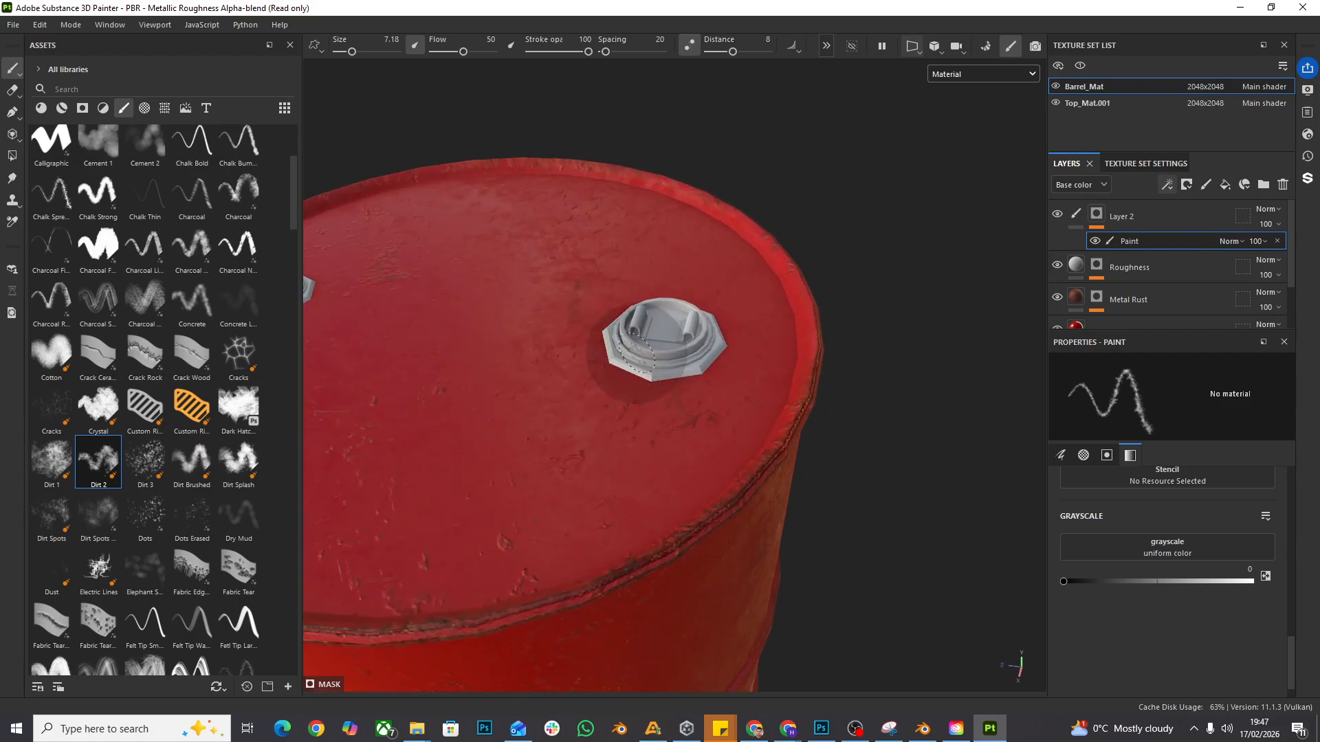
click(1137, 106)
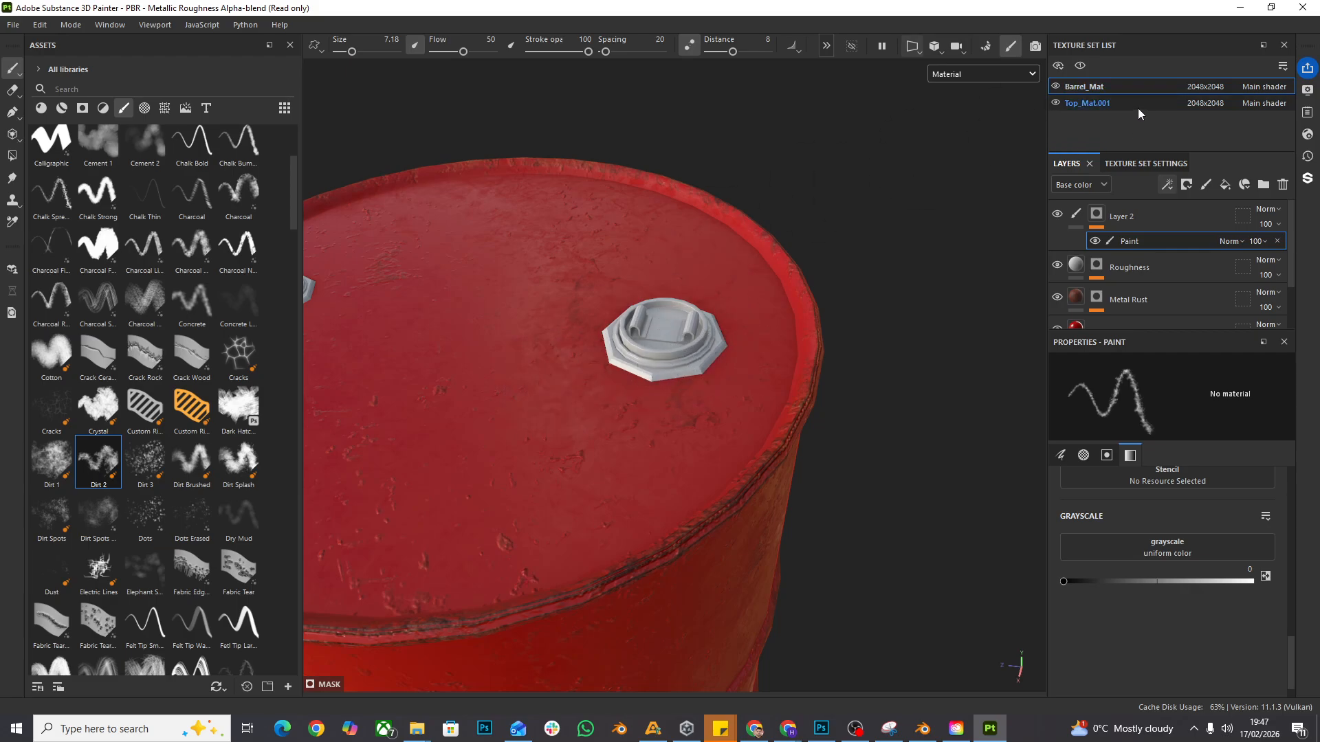
click(1225, 184)
click(1138, 635)
drag(997, 474, 873, 509)
click(886, 491)
click(1123, 309)
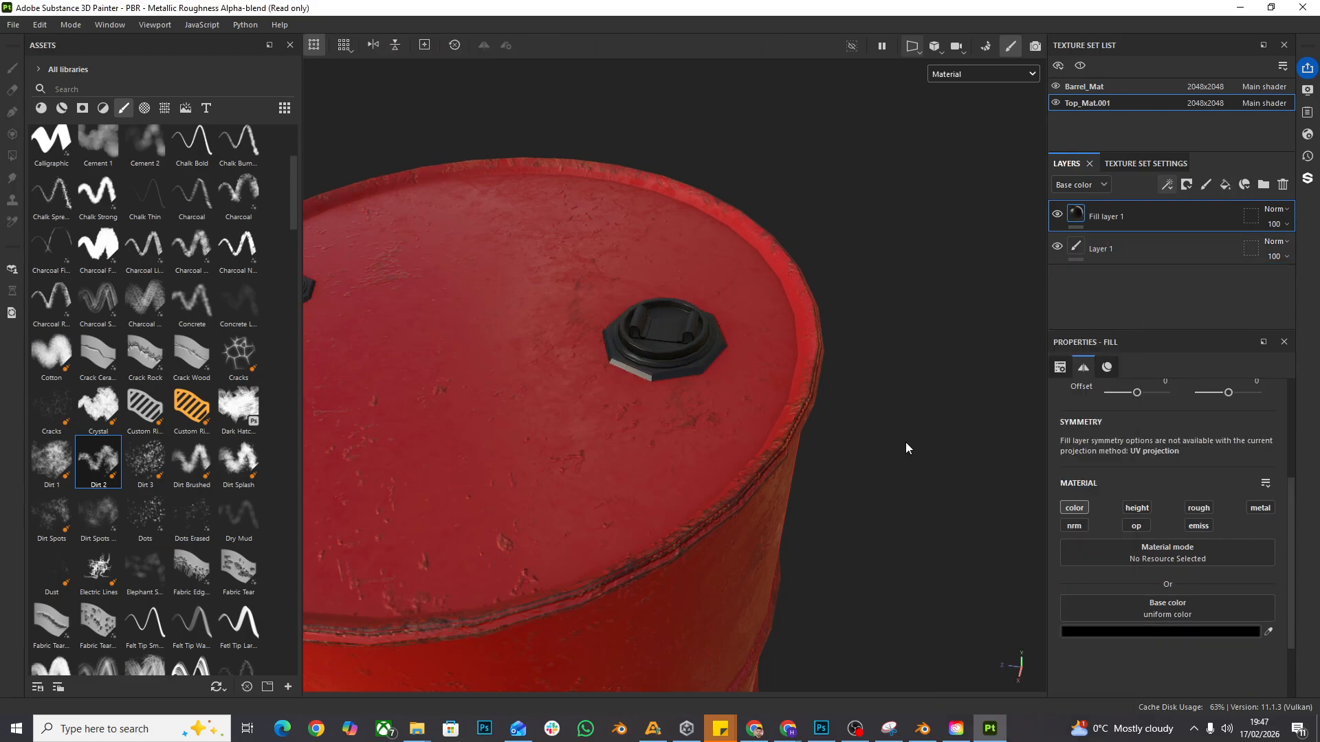
alt+drag(906, 443, 697, 237)
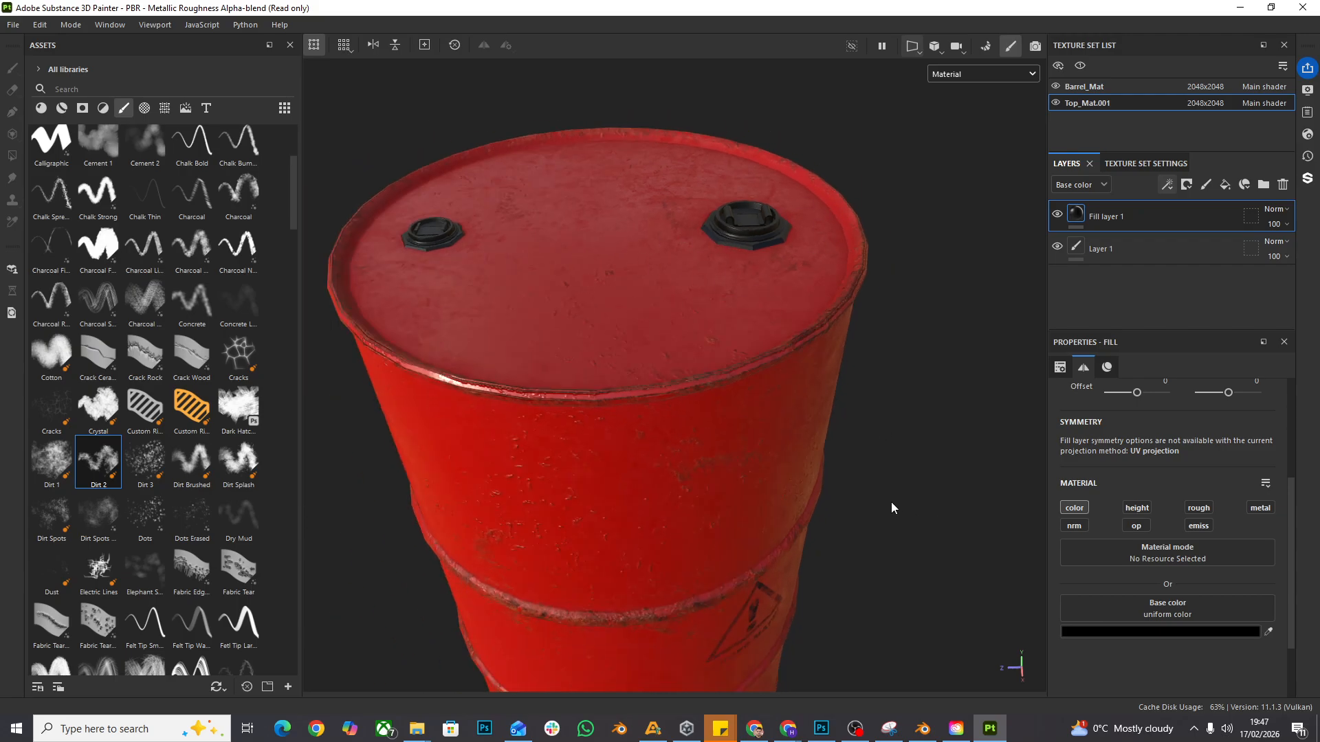